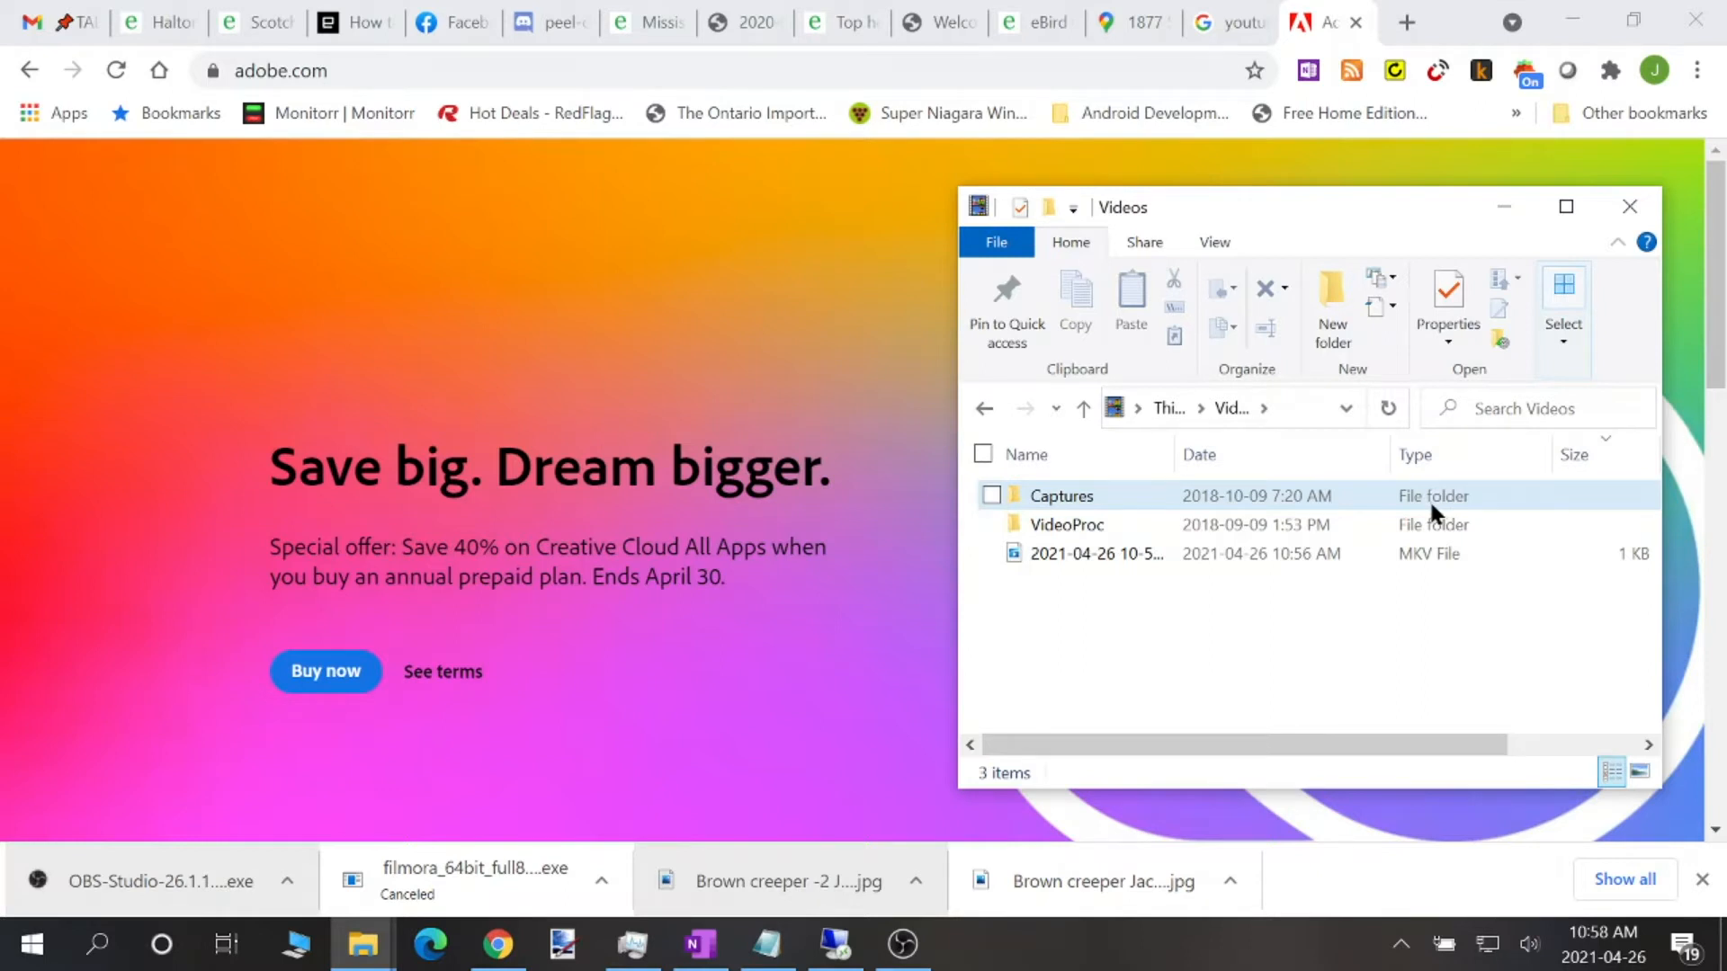
Bring the browser window in front of the file window and launch the Adobe Creative Cloud desktop app
click(651, 324)
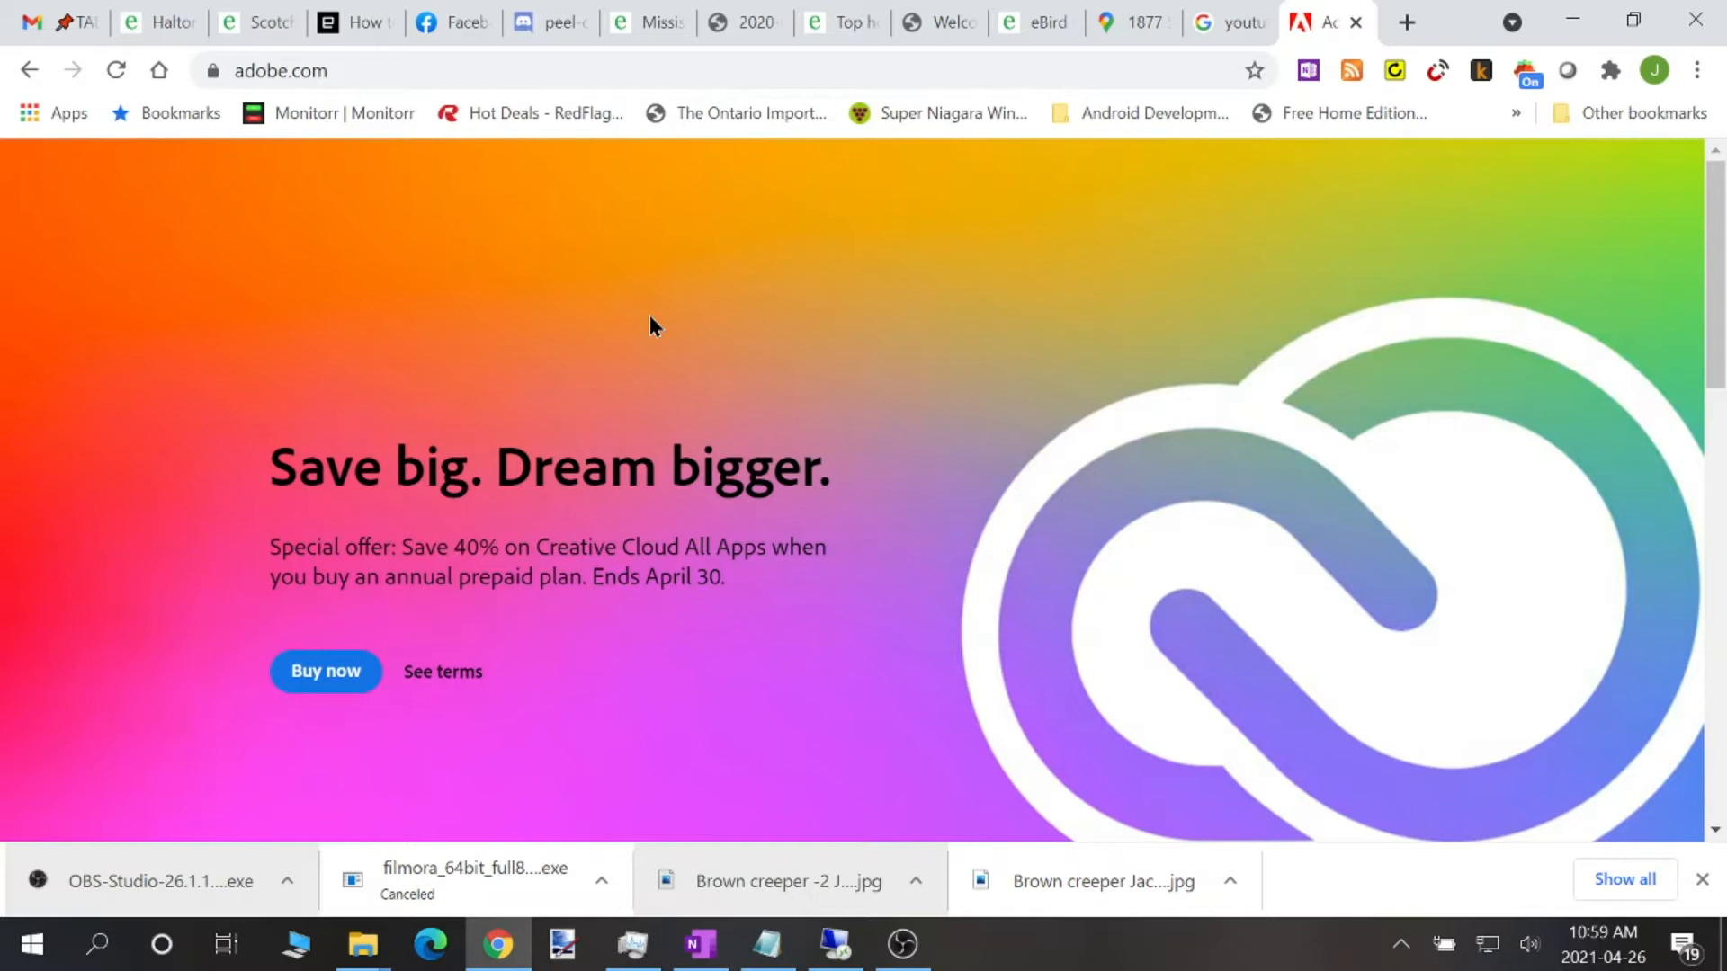
click(43, 956)
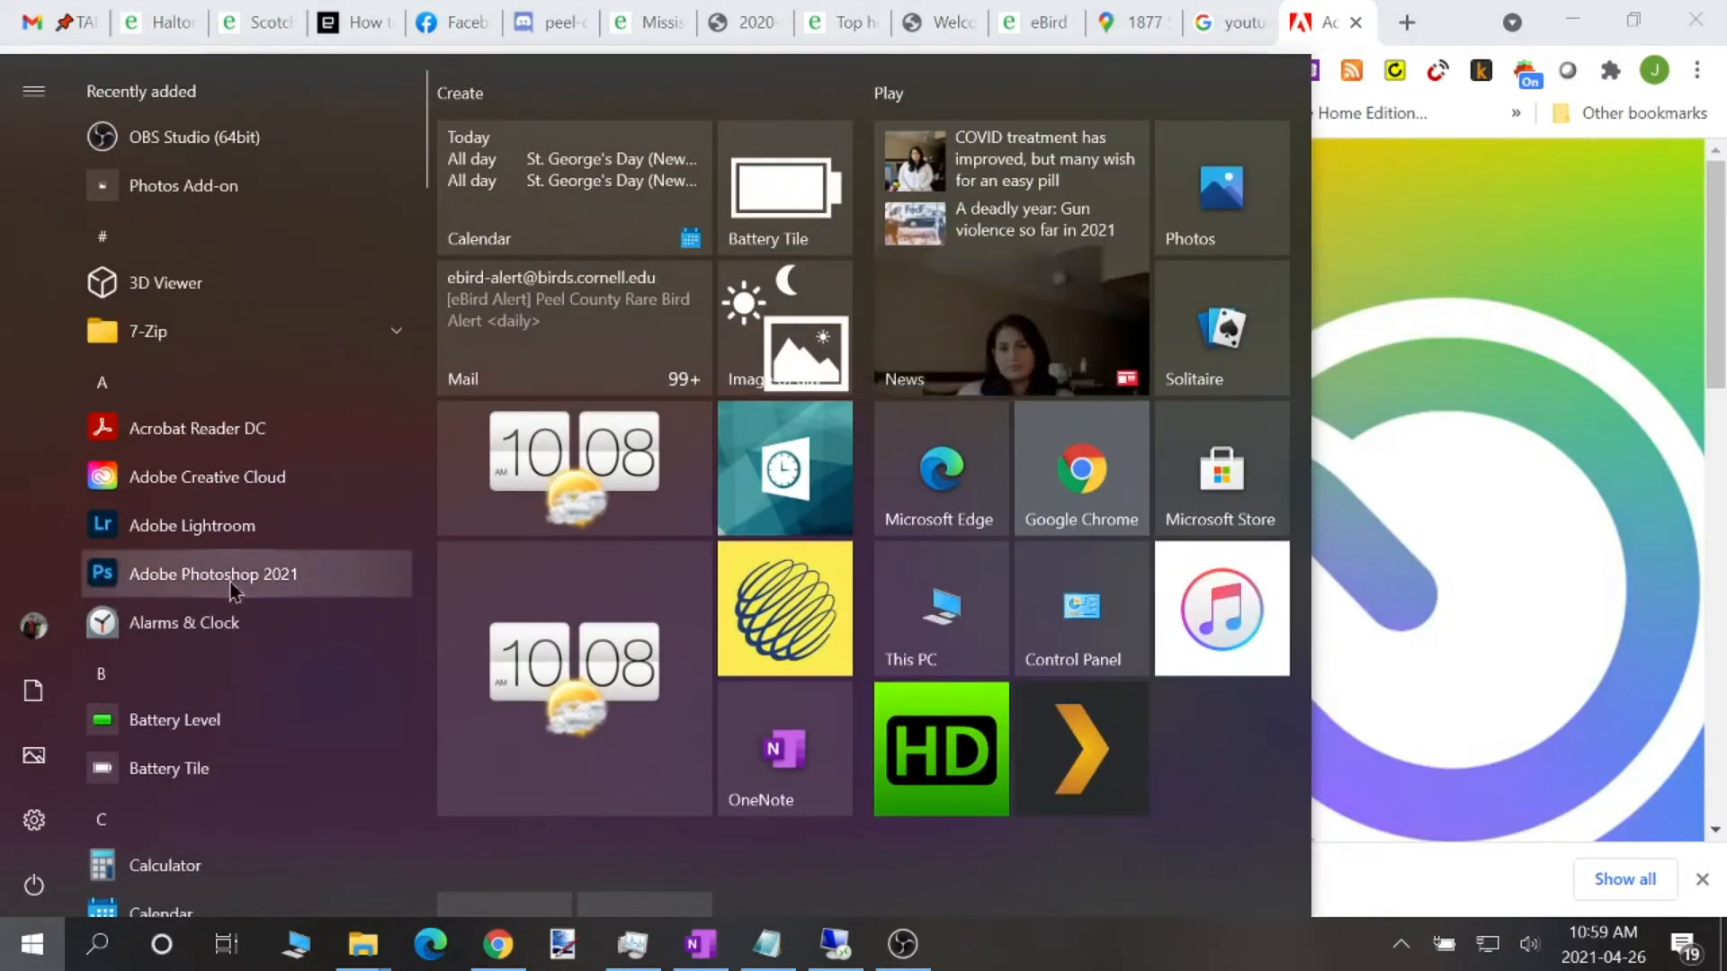
click(250, 477)
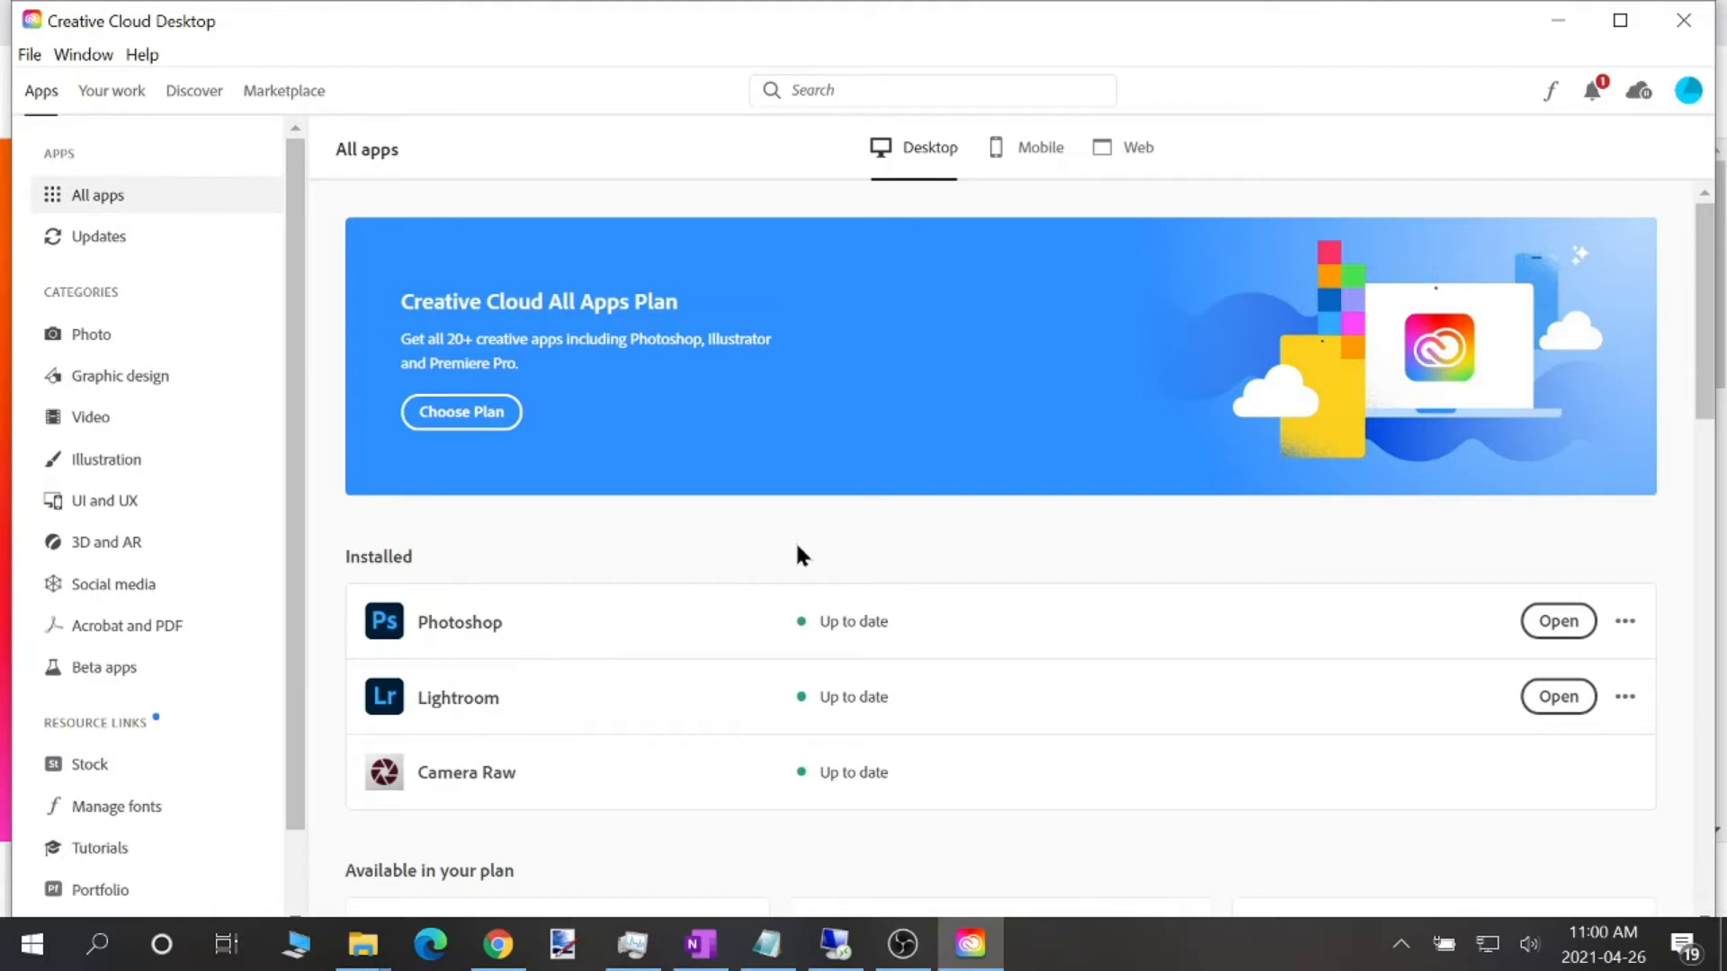
Review the Syncing and General preferences of the Creative Cloud account, including cloud storage, and close the preferences
click(1686, 93)
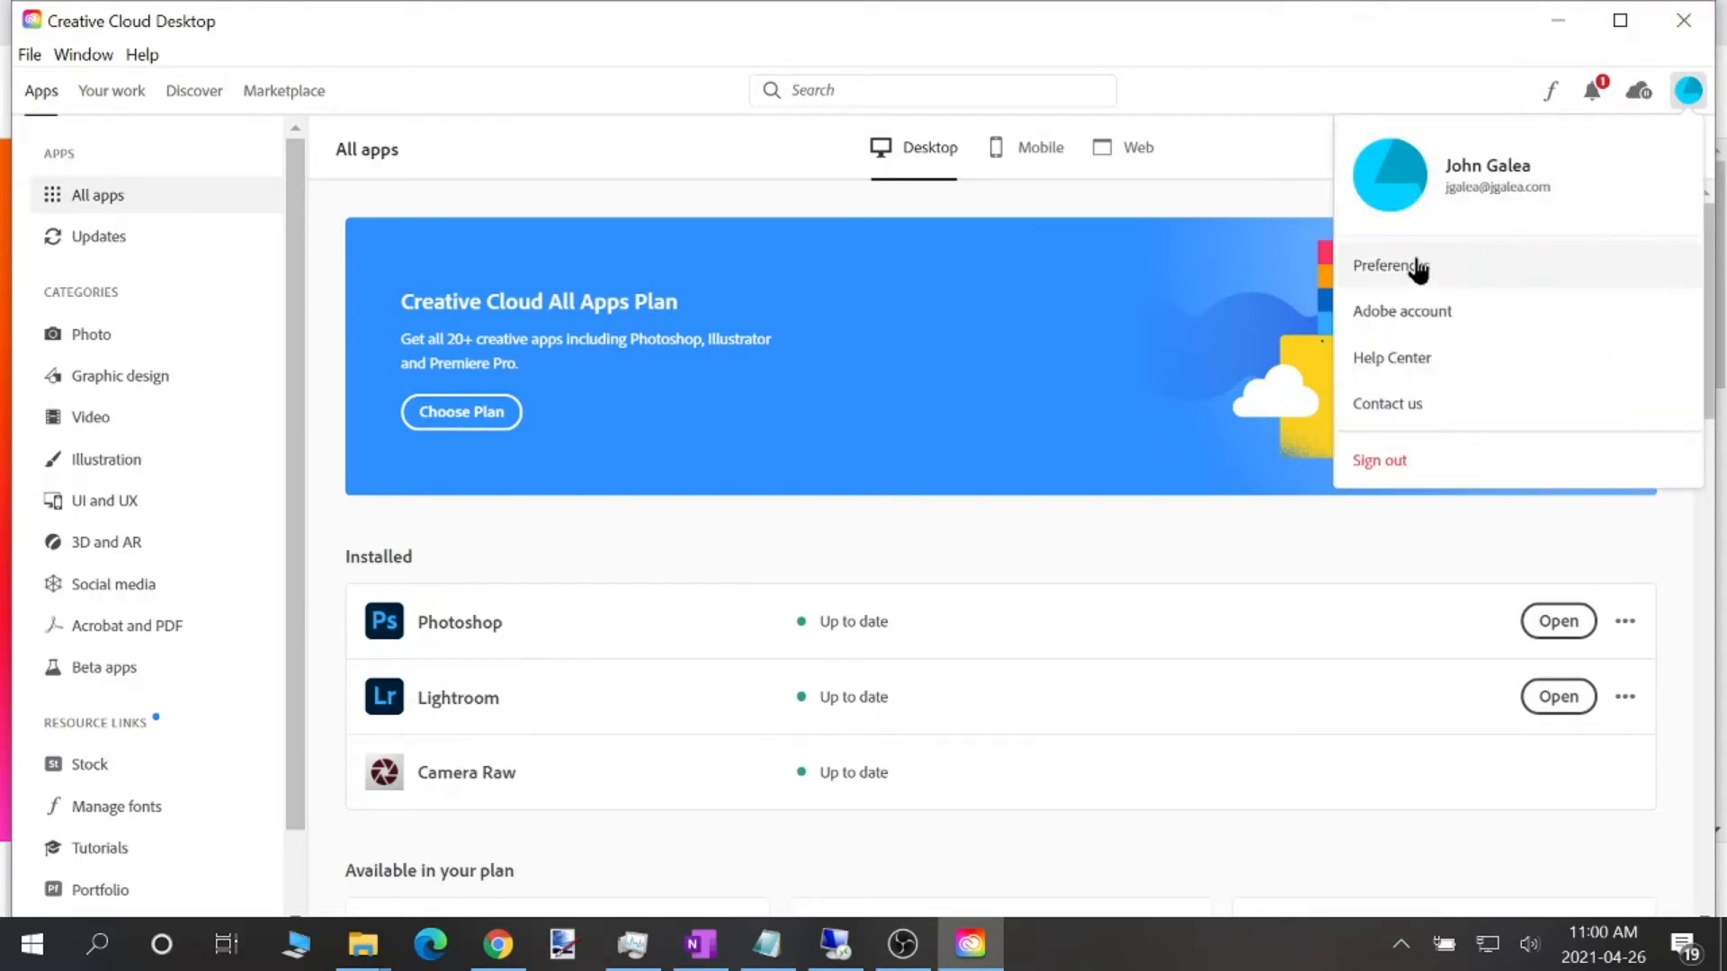
click(1416, 266)
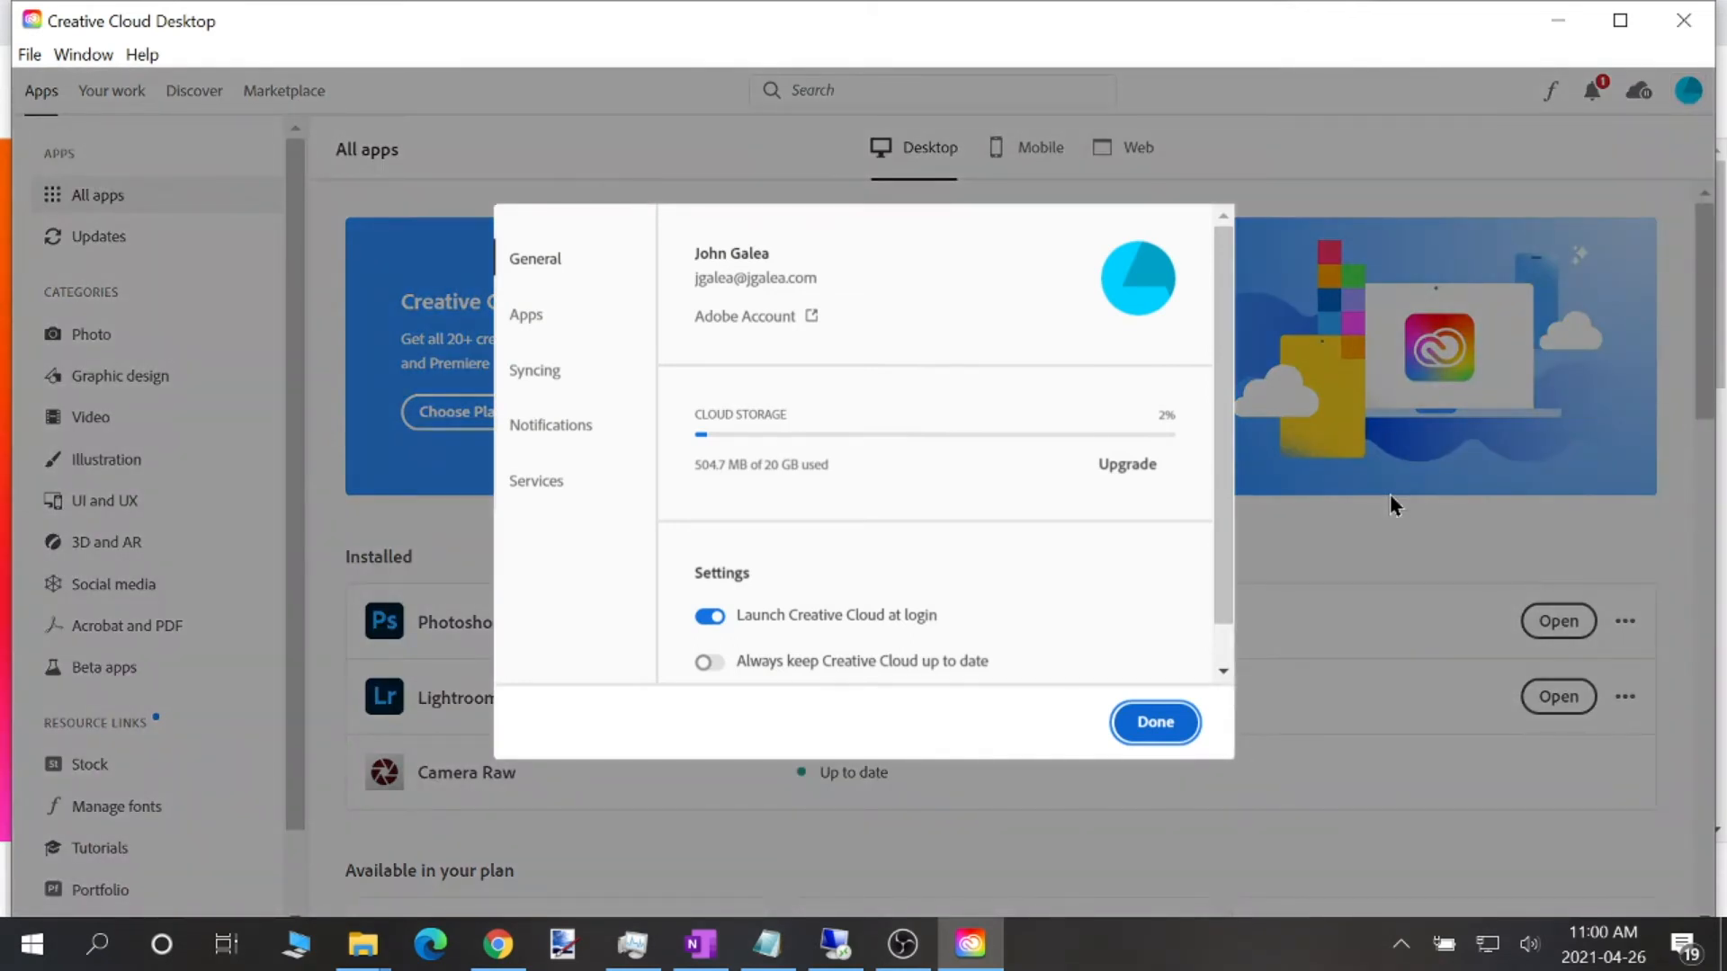
click(572, 373)
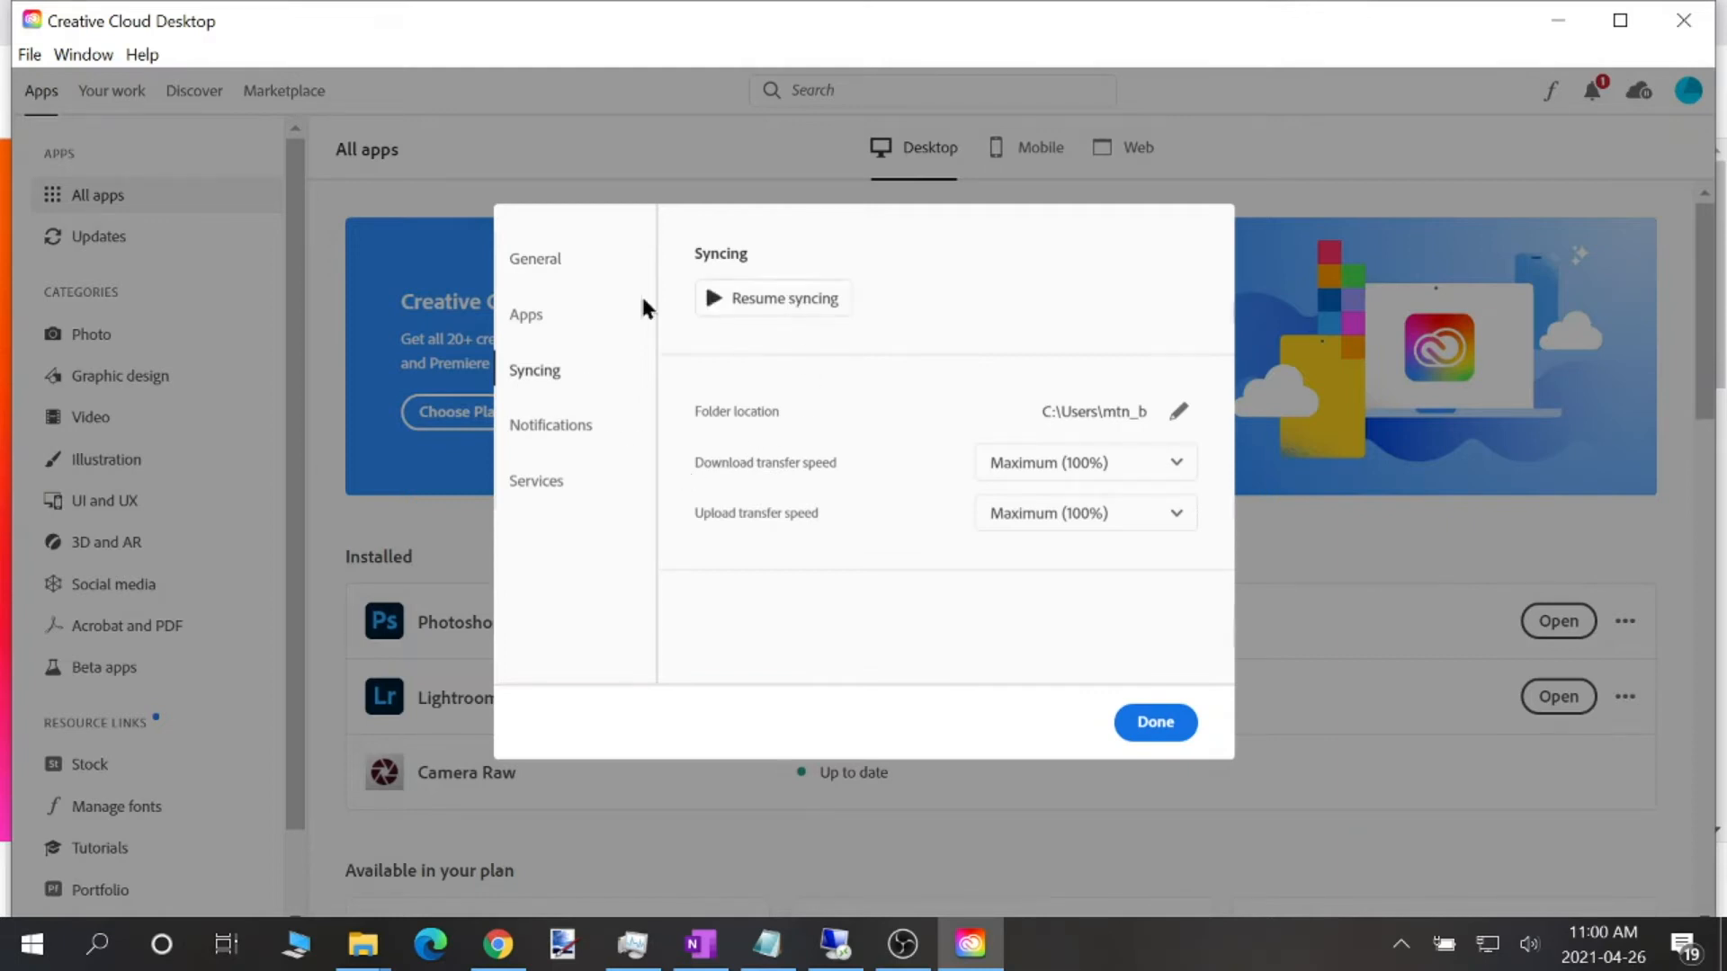
click(539, 263)
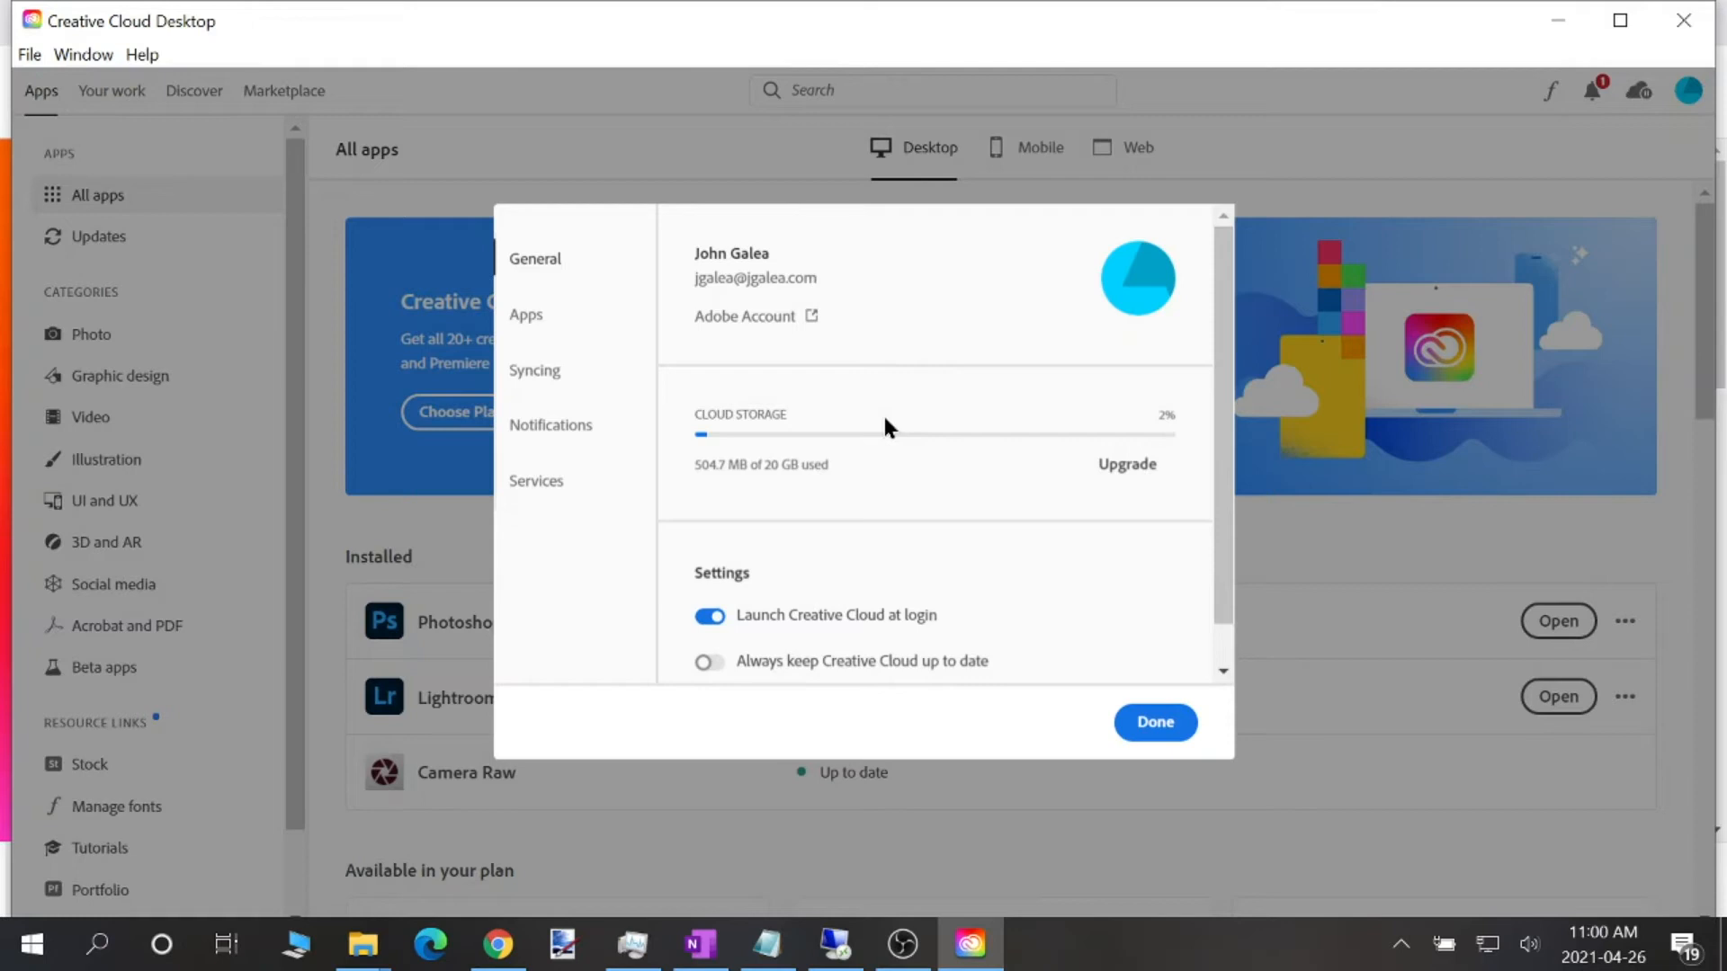
click(1185, 723)
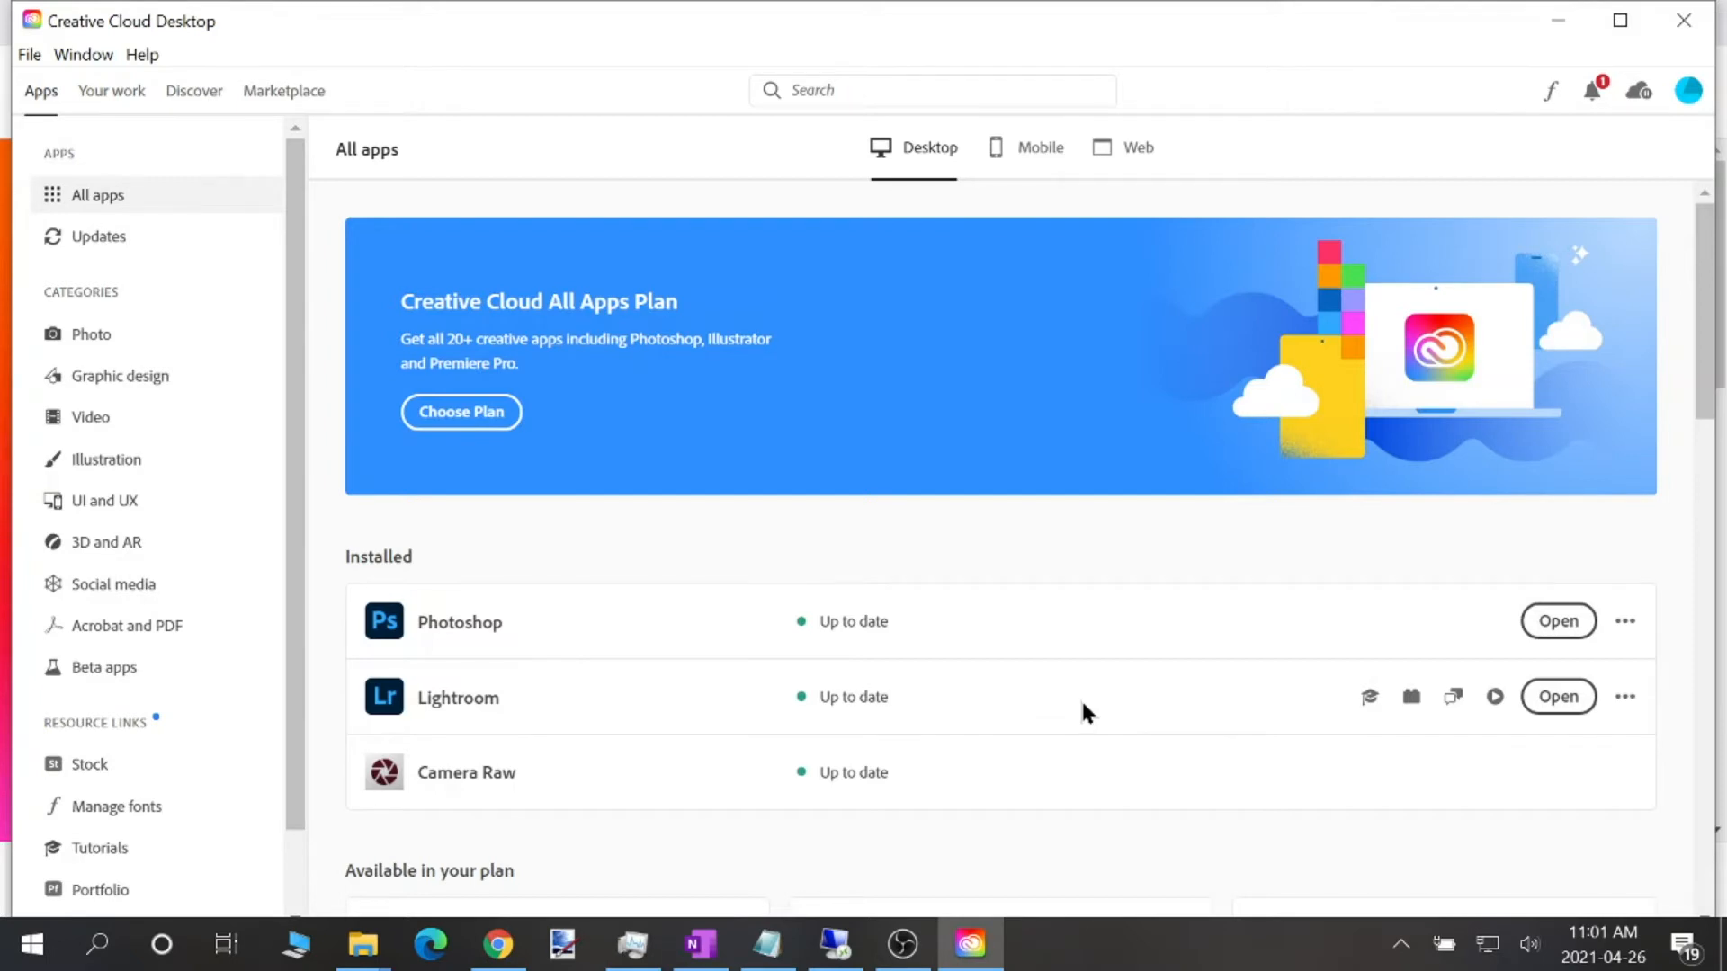
Search Windows Settings for "control panel", open Control Panel and bring up the Programs and Features list
click(34, 945)
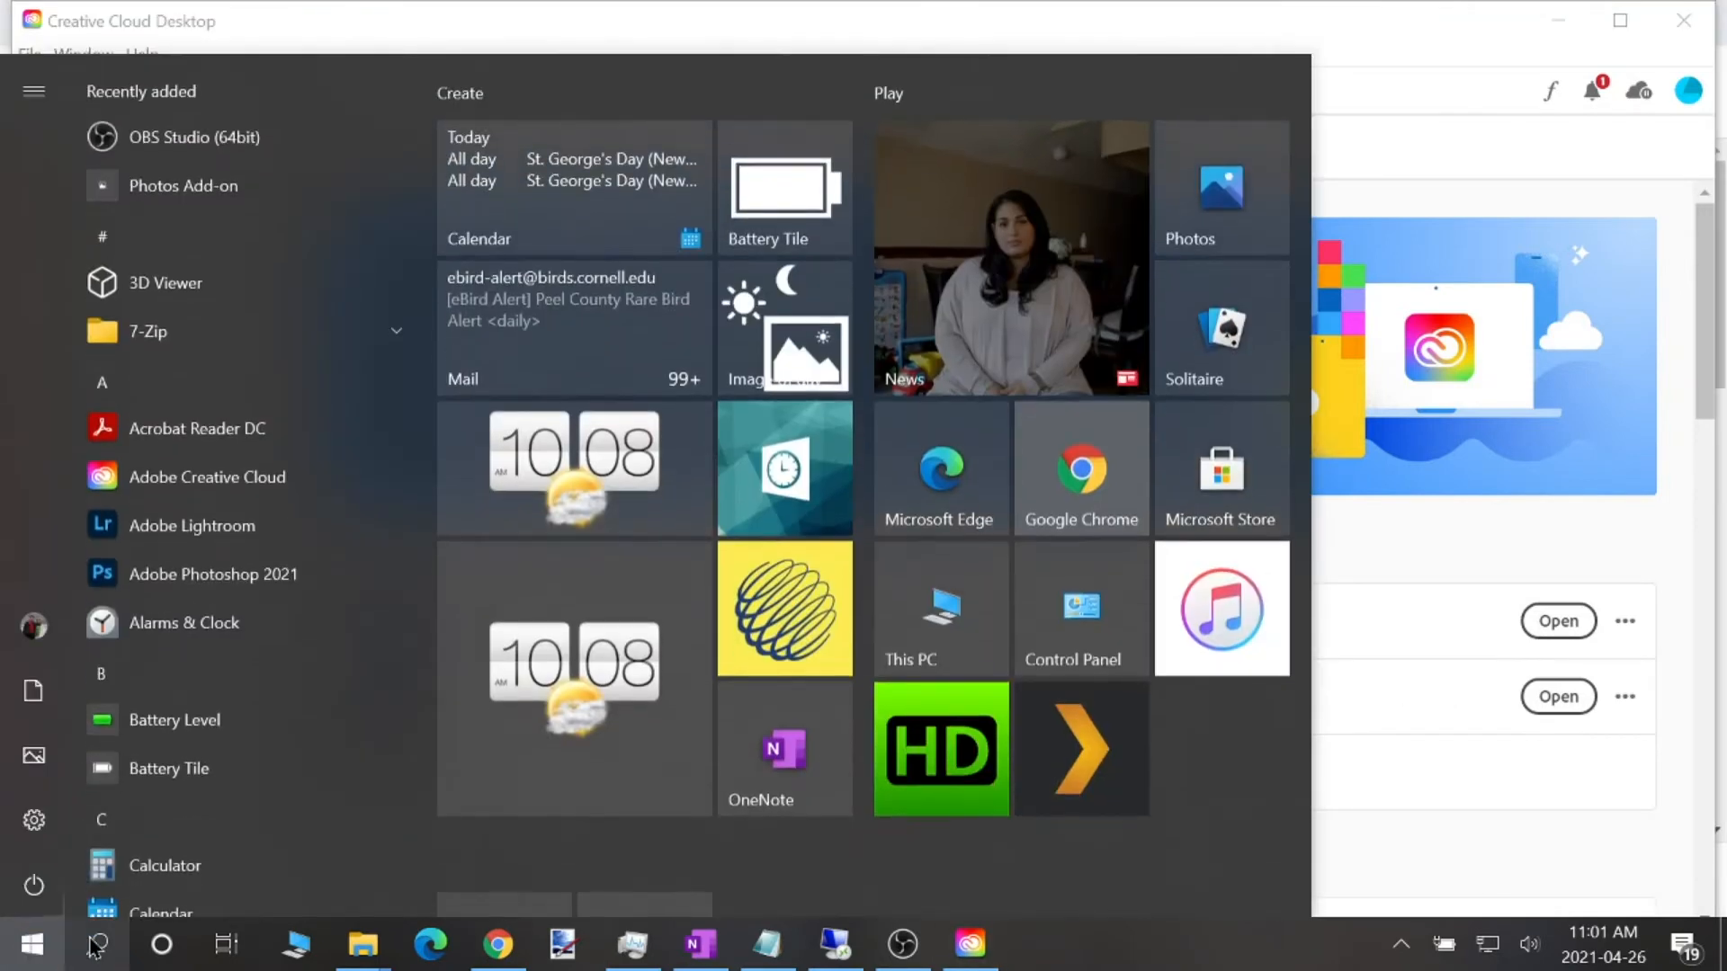
click(34, 821)
text(control)
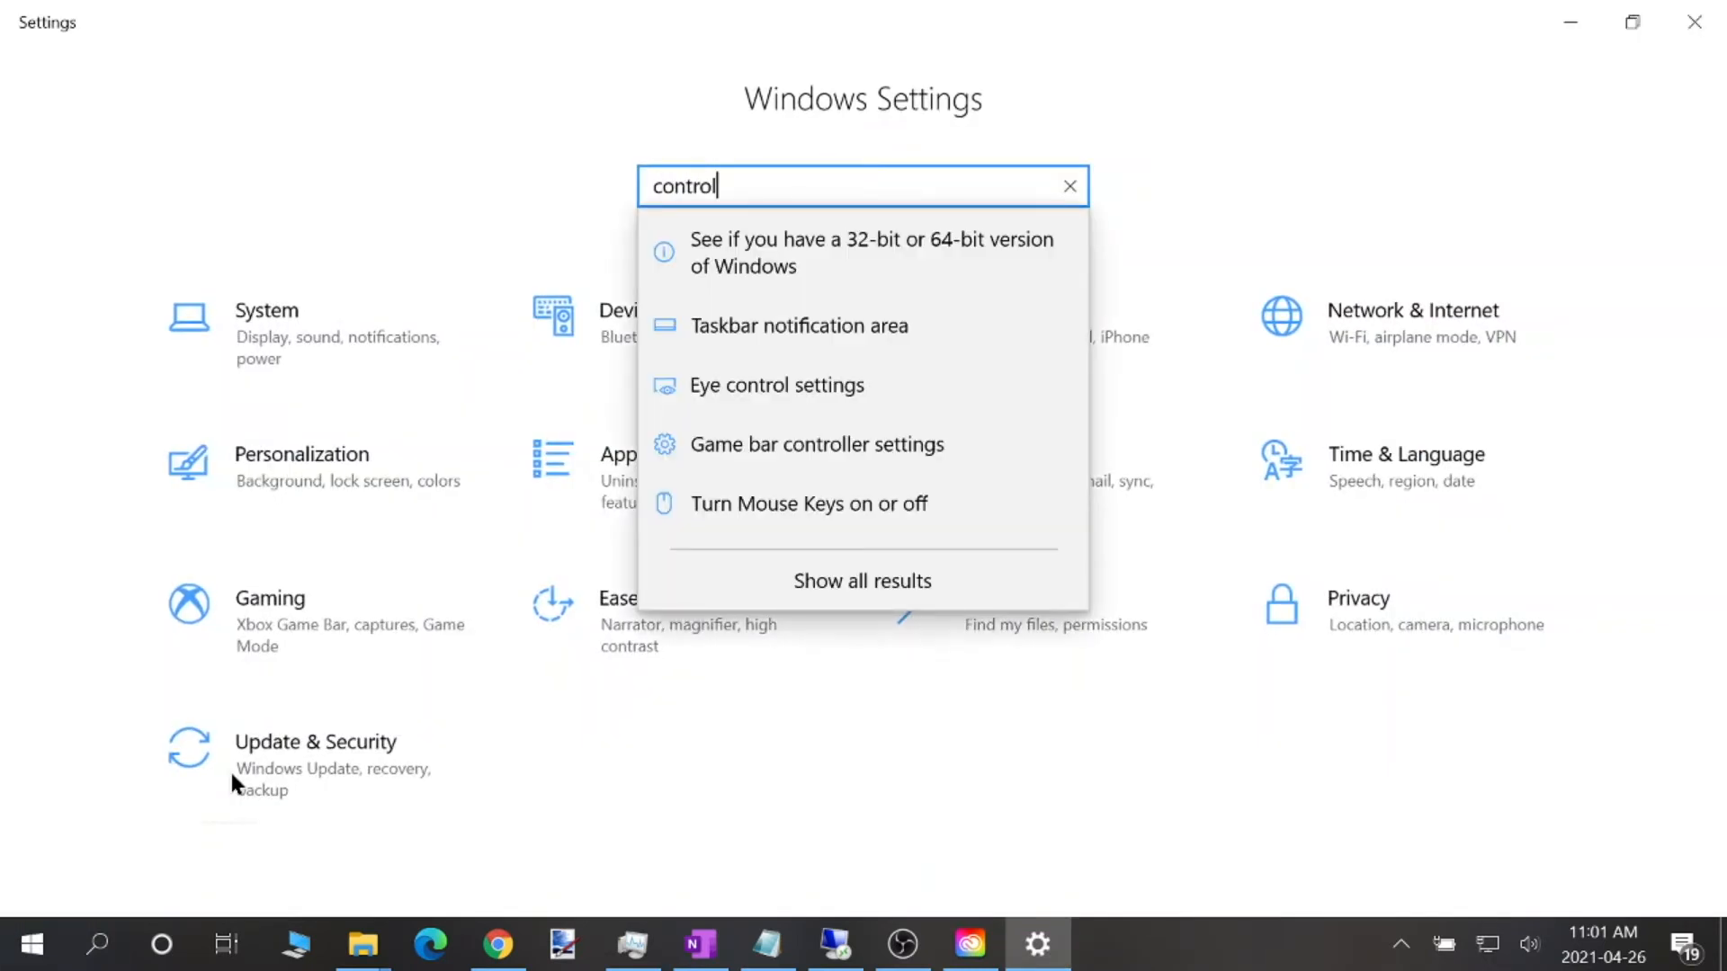
text( panel)
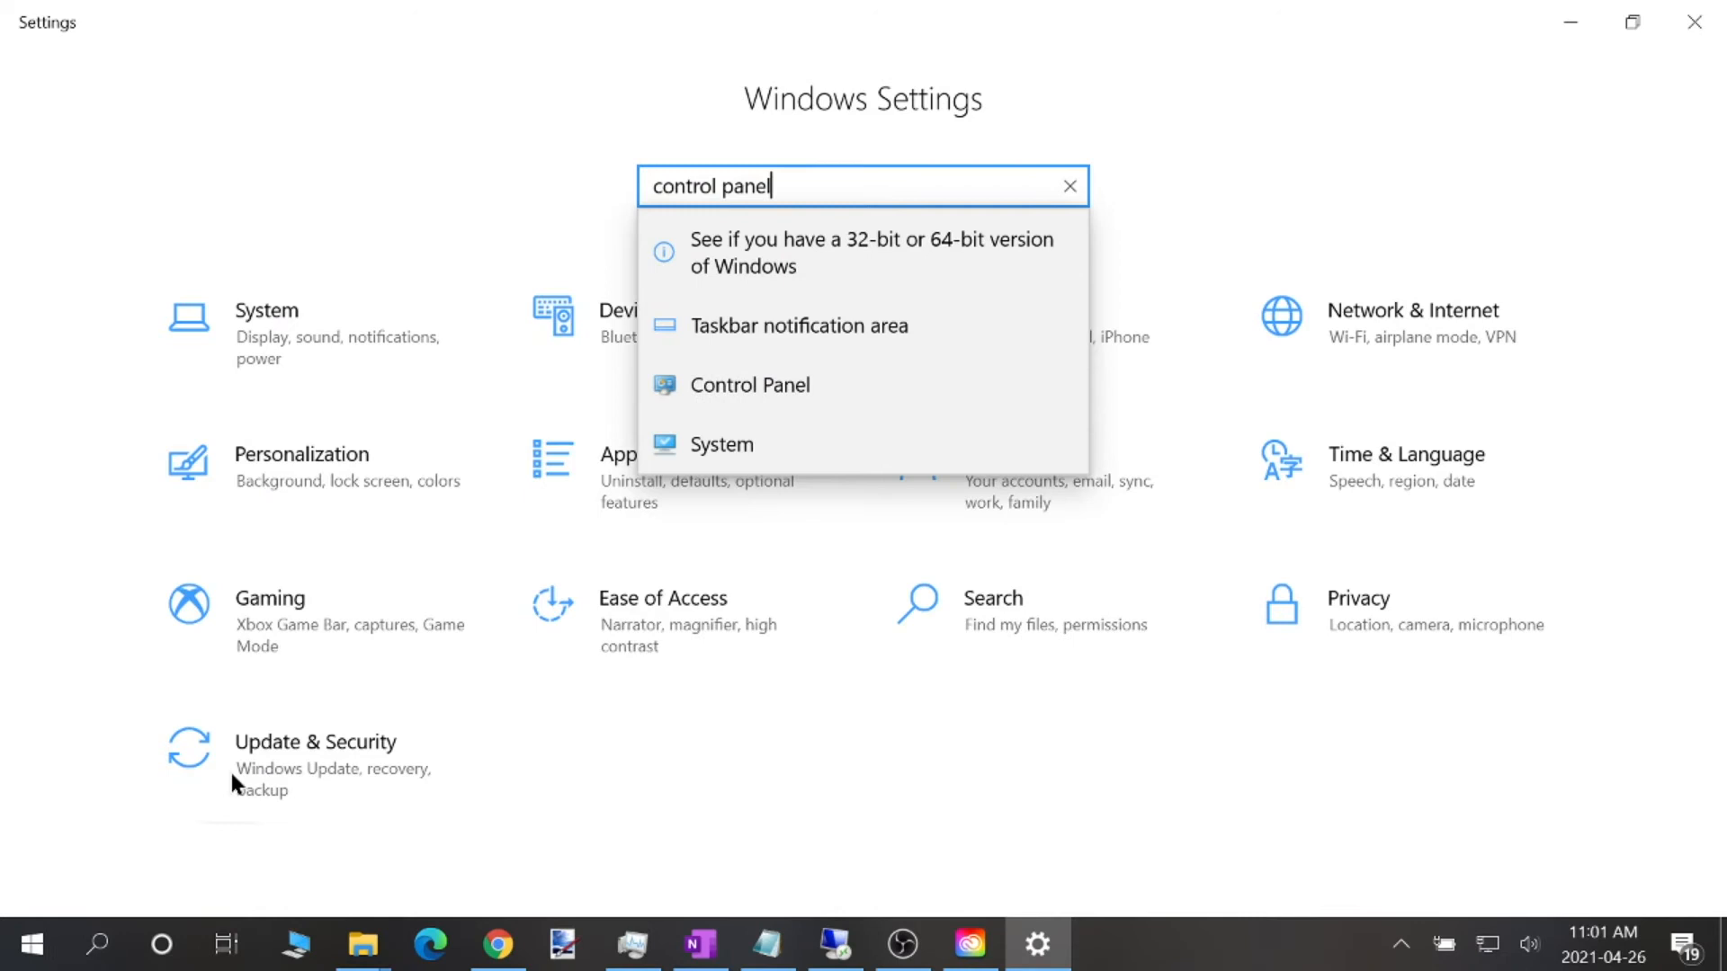
key(Down)
key(Down)
key(Down)
key(Return)
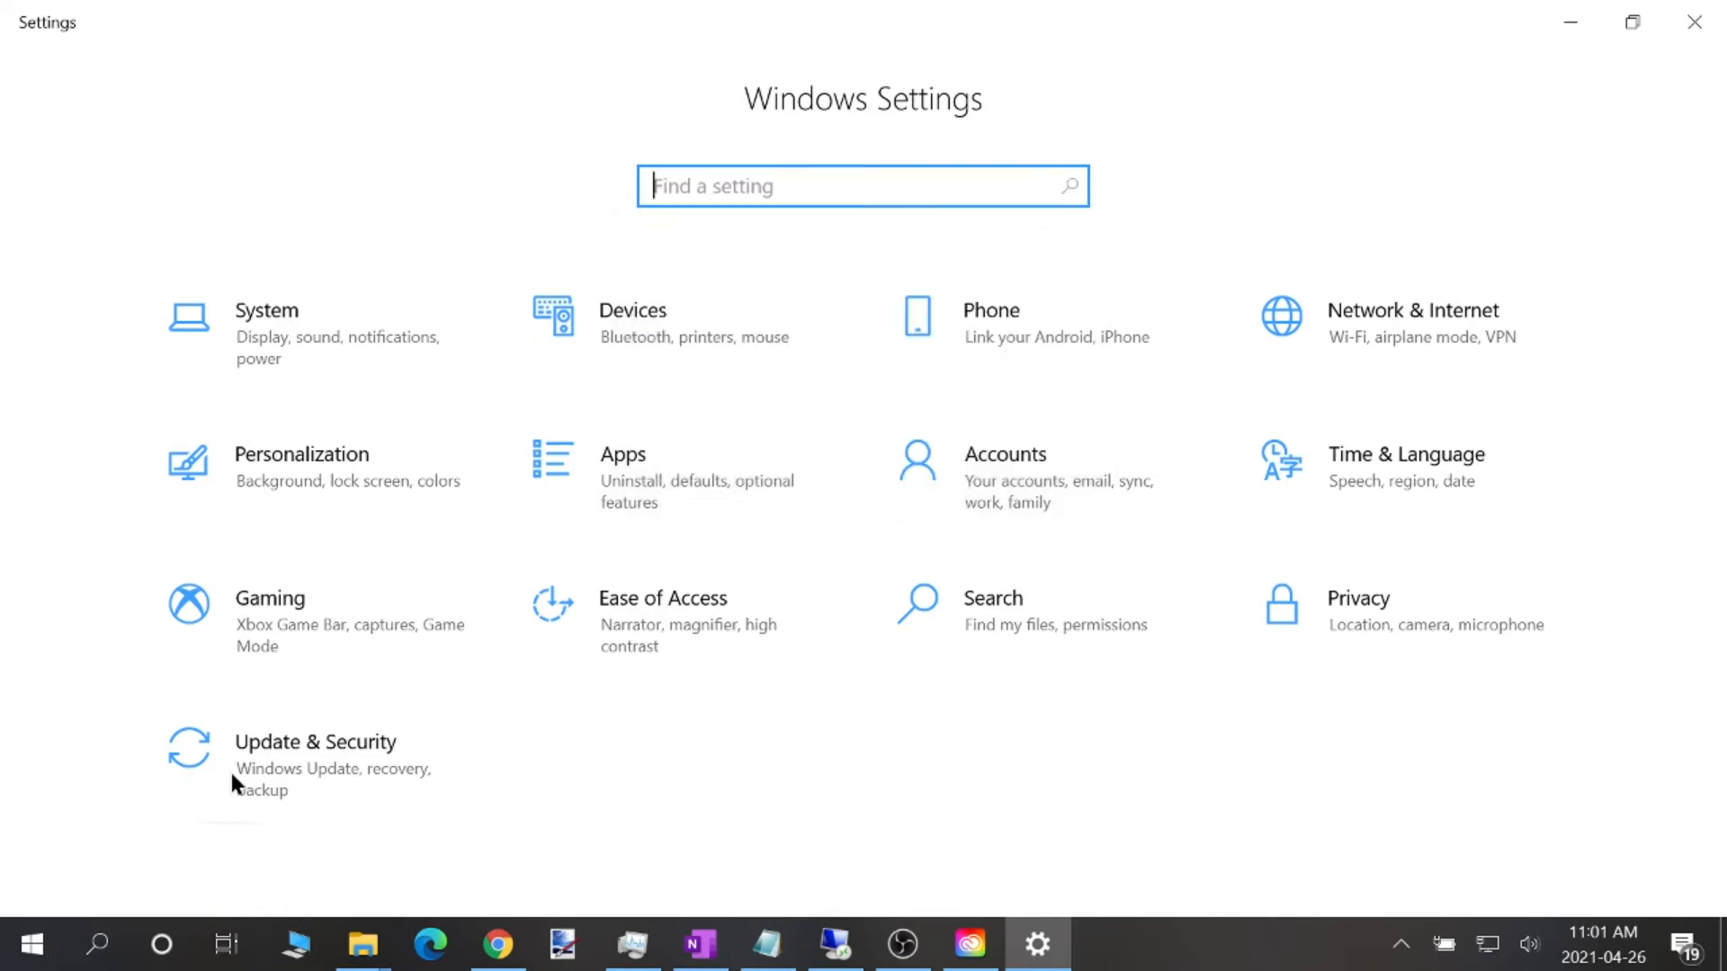
click(529, 538)
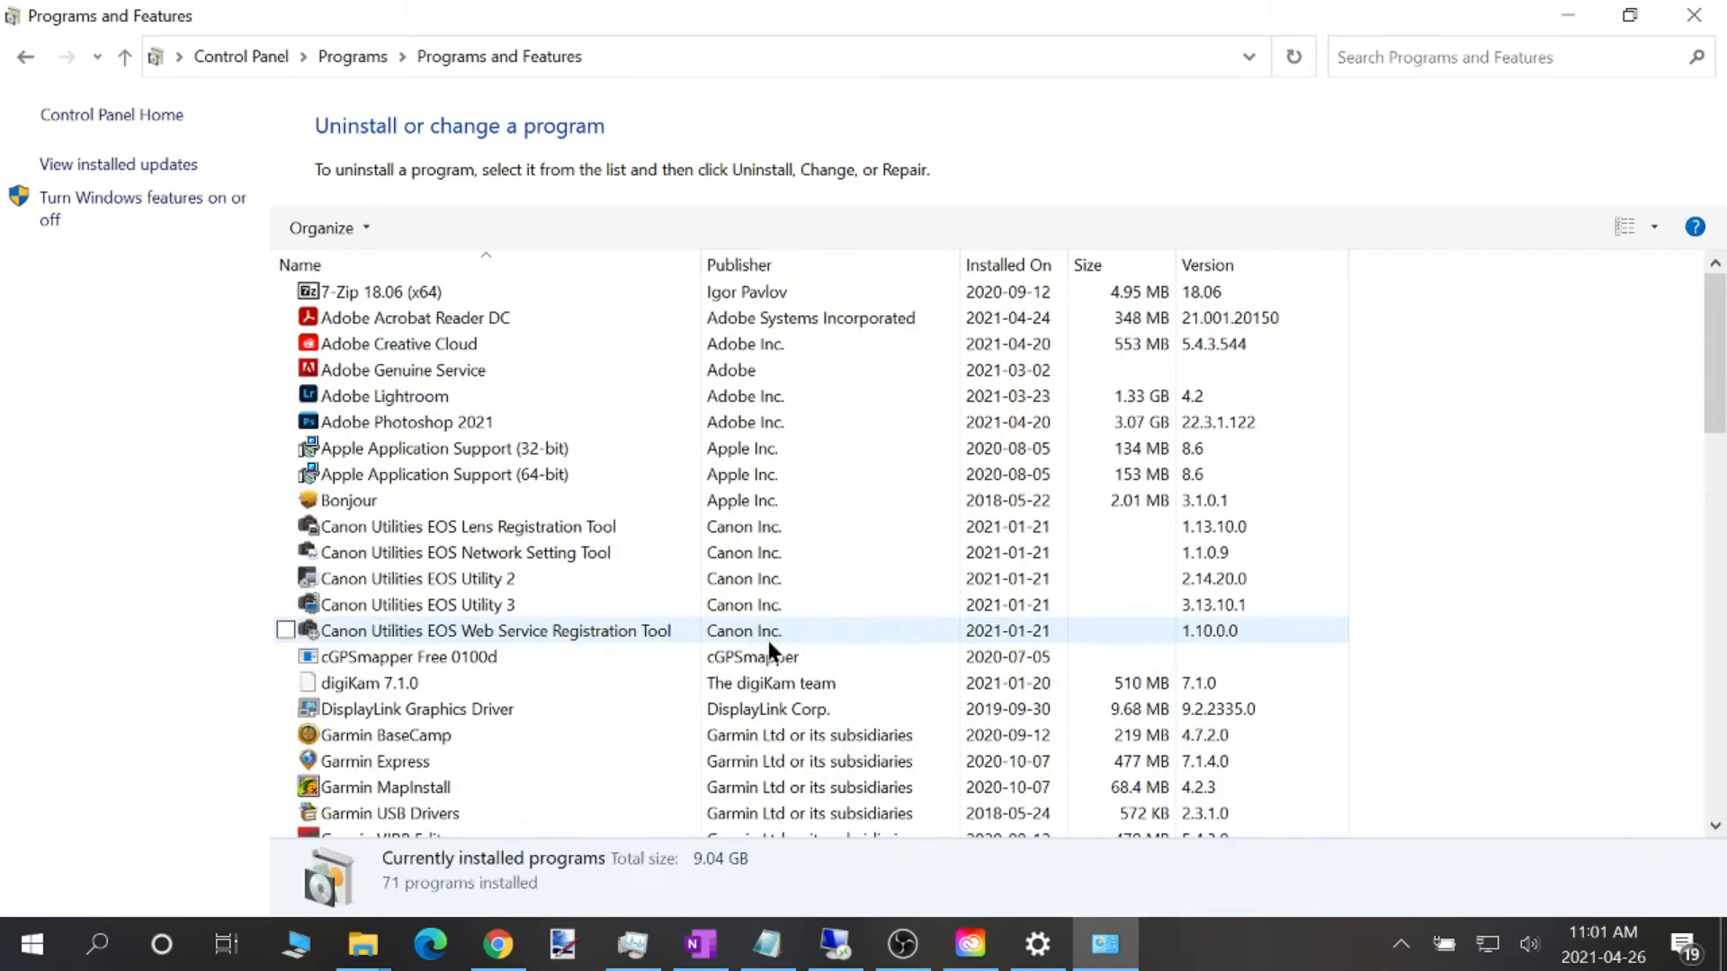
Check the installed sizes of Adobe Lightroom and Adobe Creative Cloud, then close Programs and Features and Windows Settings
click(359, 396)
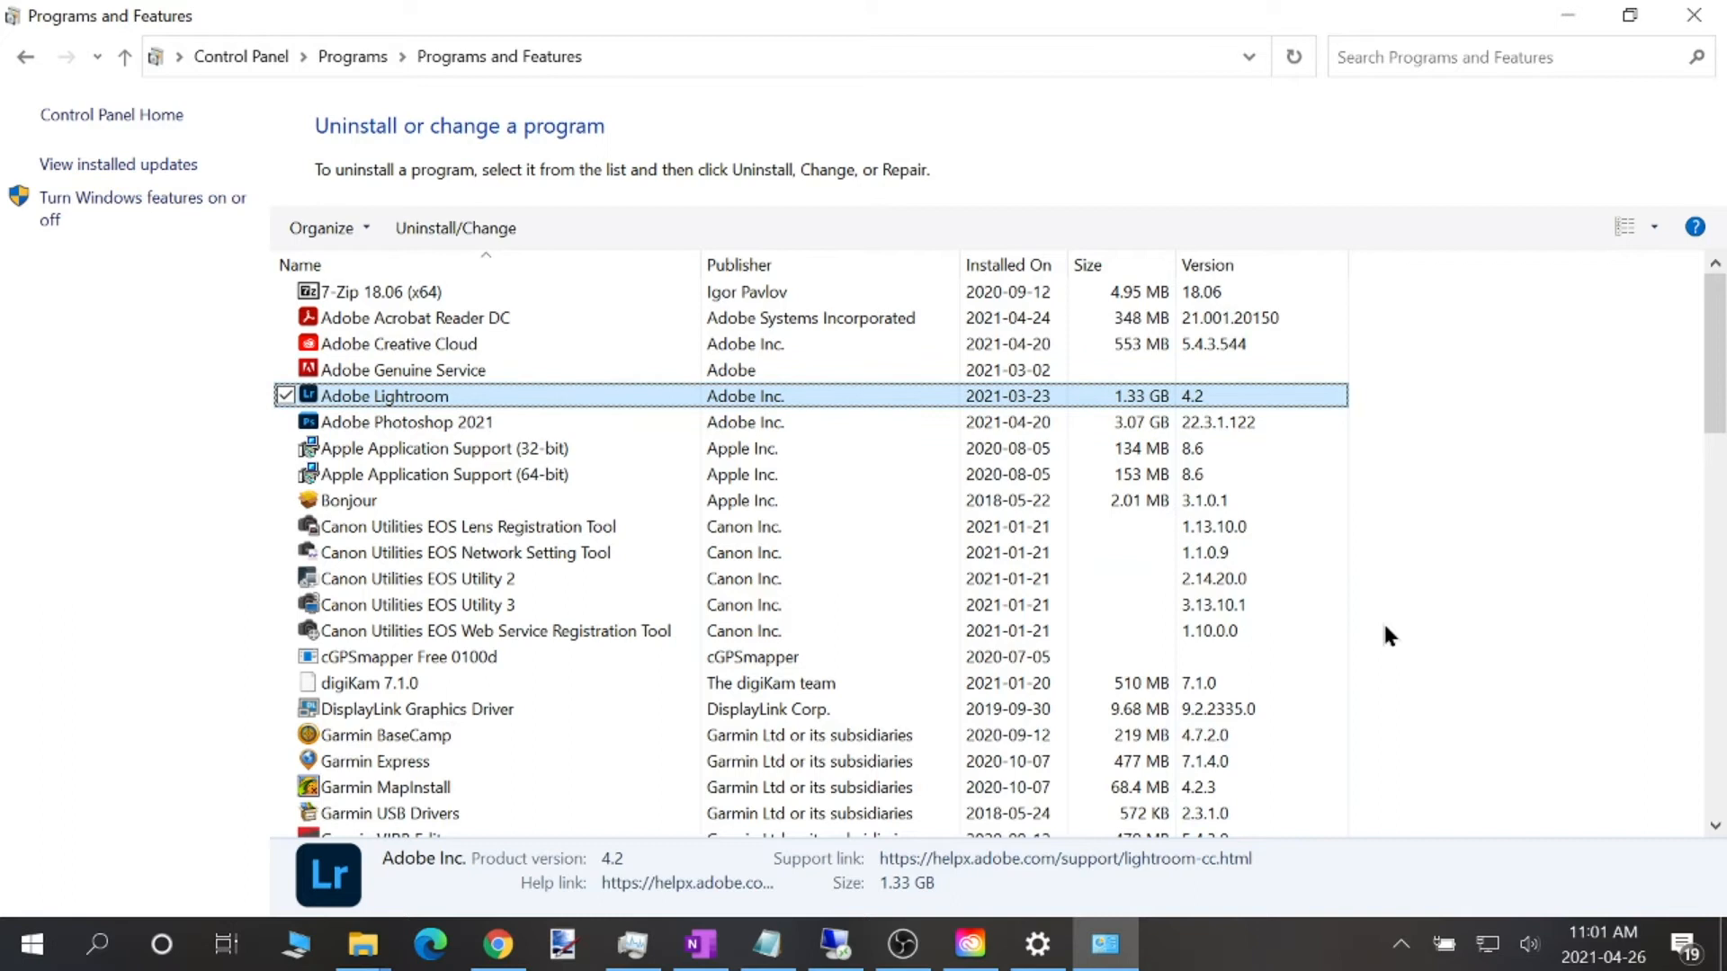
click(992, 343)
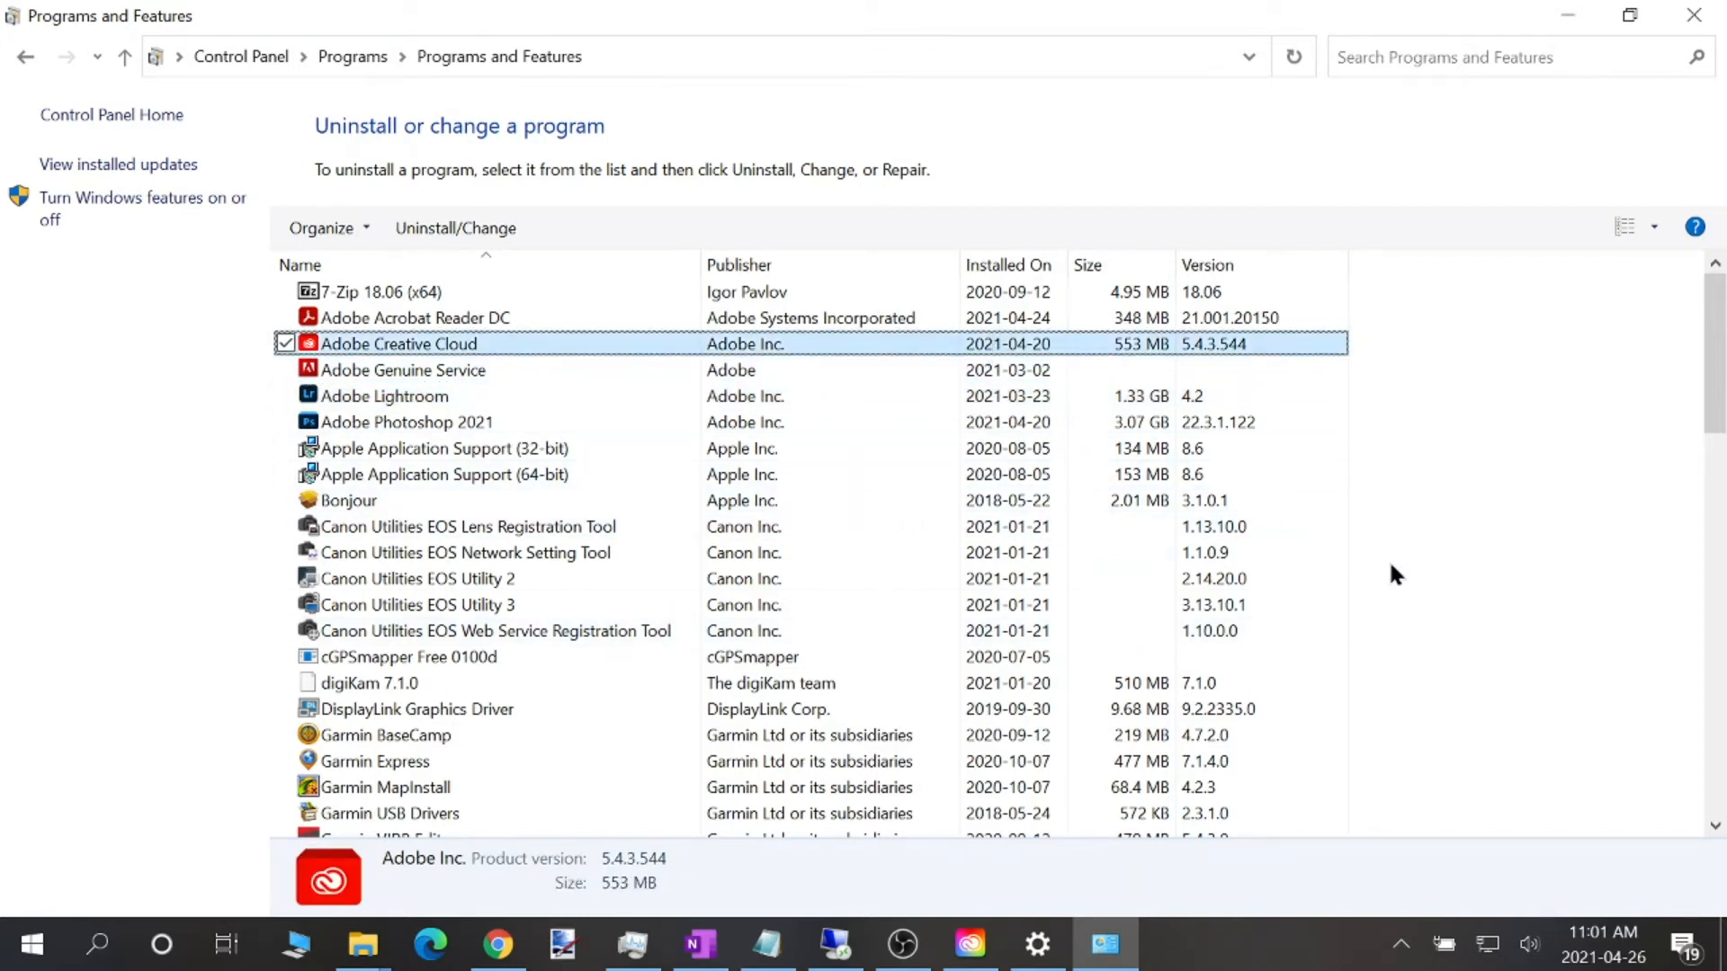
click(1694, 15)
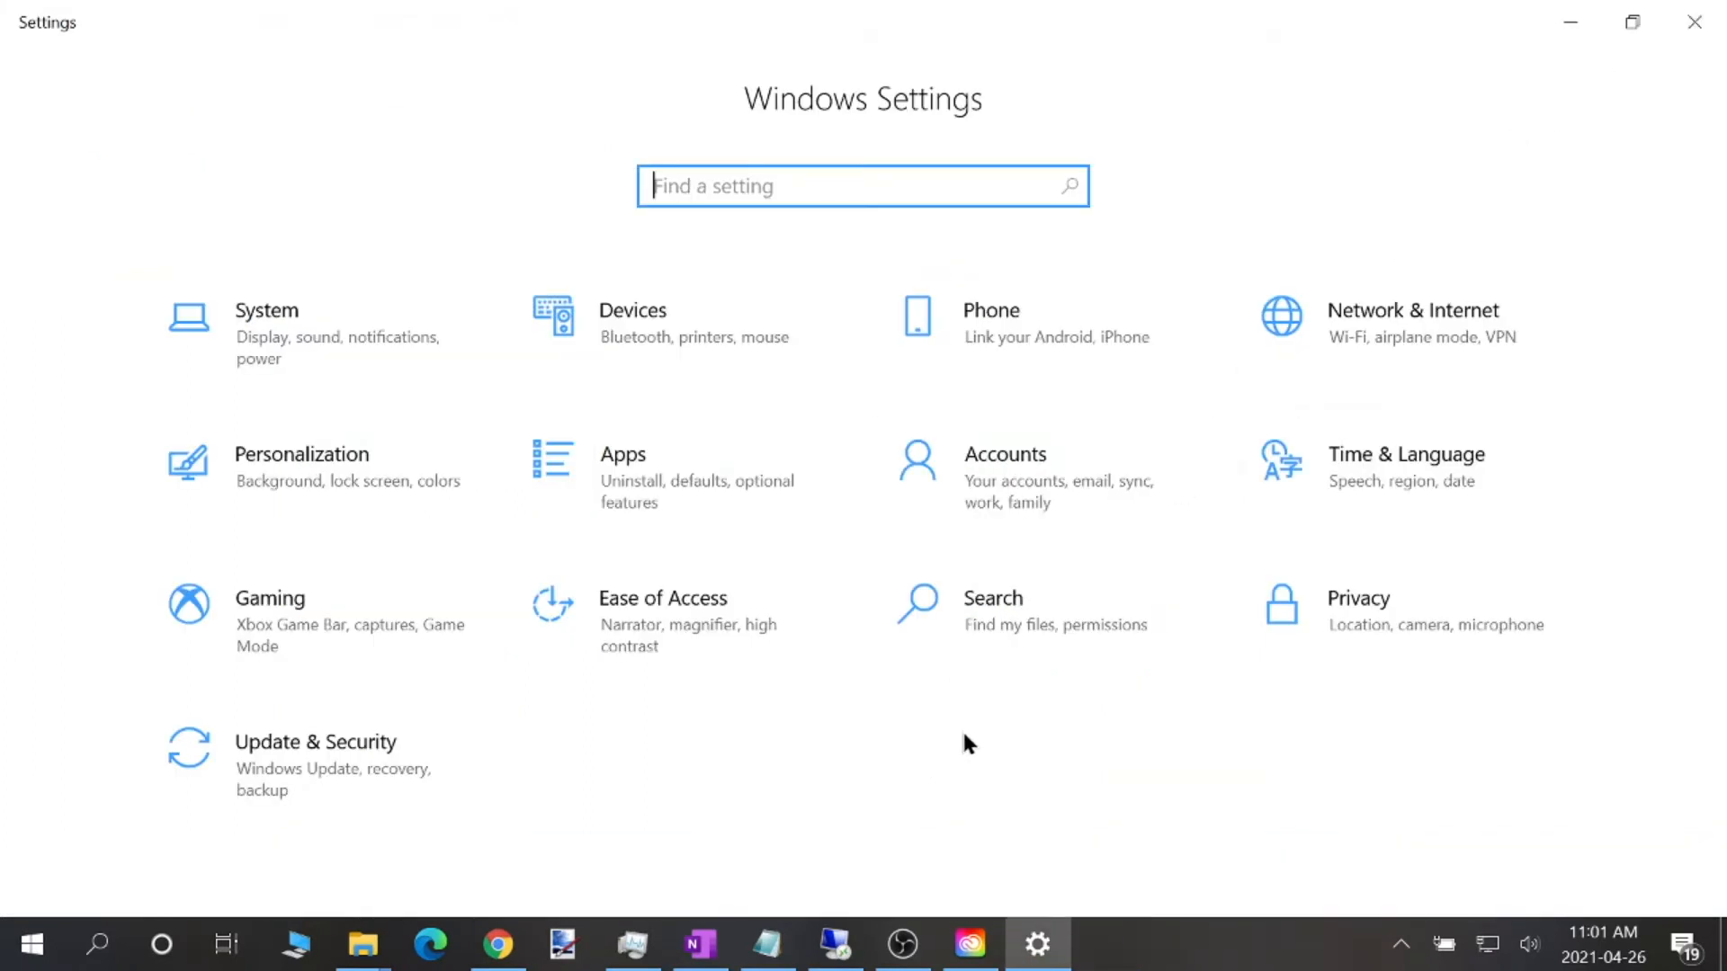
click(1693, 21)
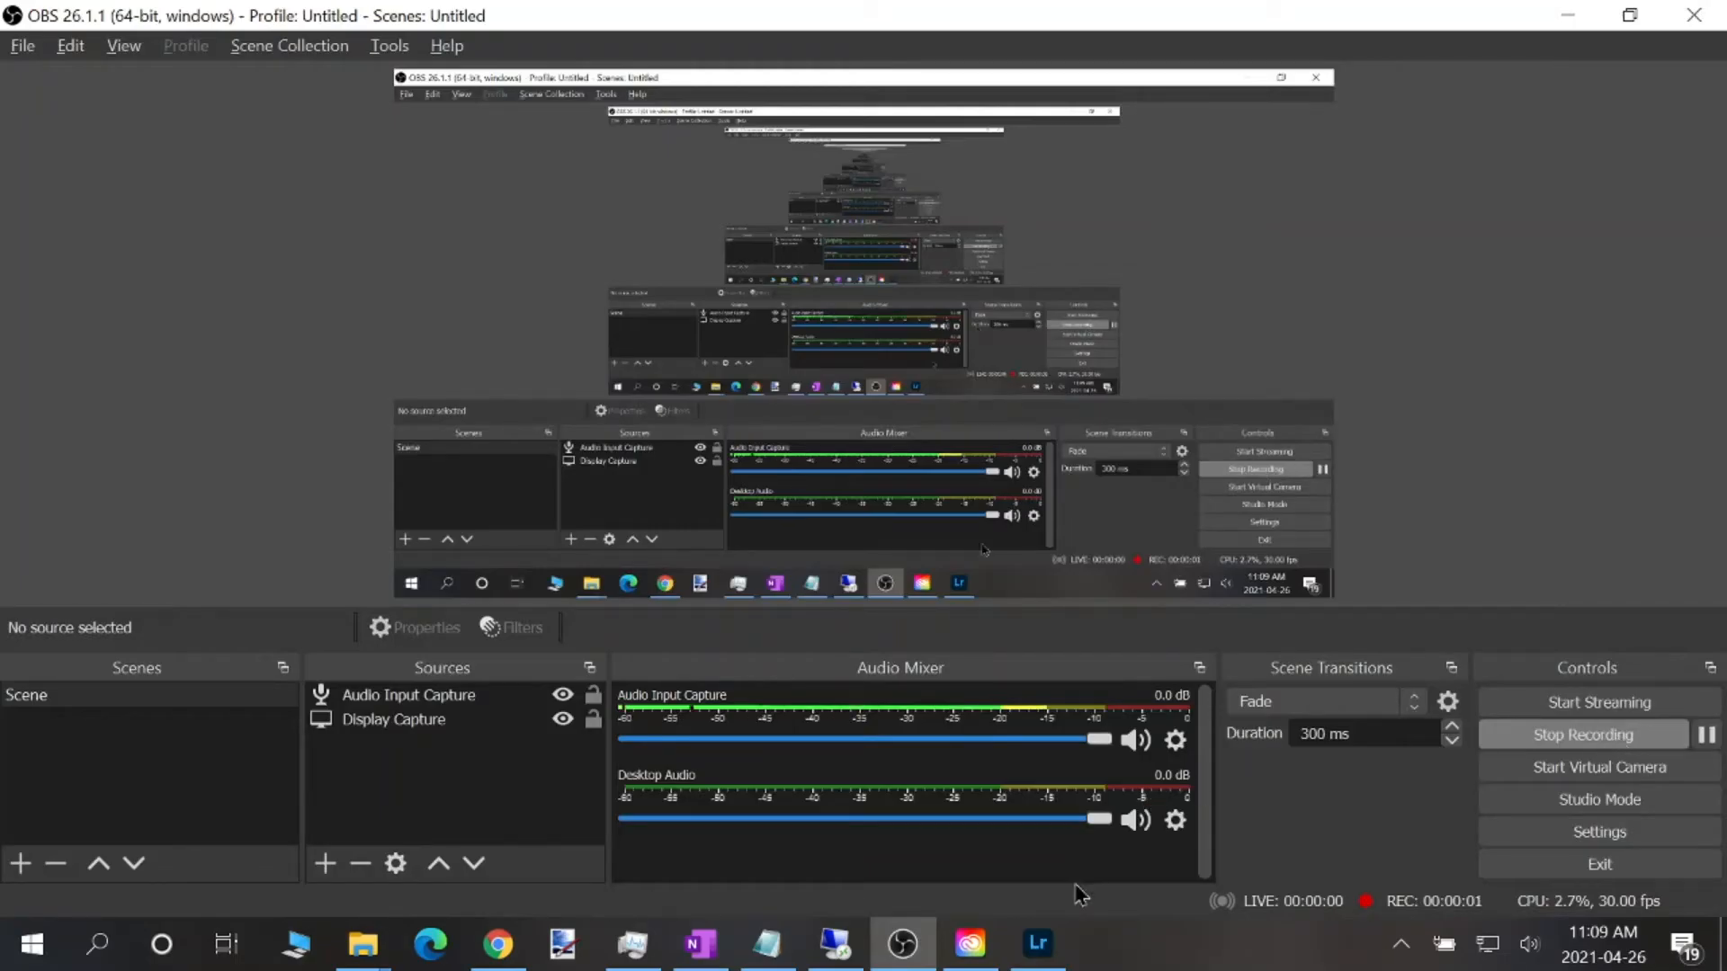
Switch to Lightroom and import the photo example1 from the Class examples folder without adding it to an album
click(1045, 948)
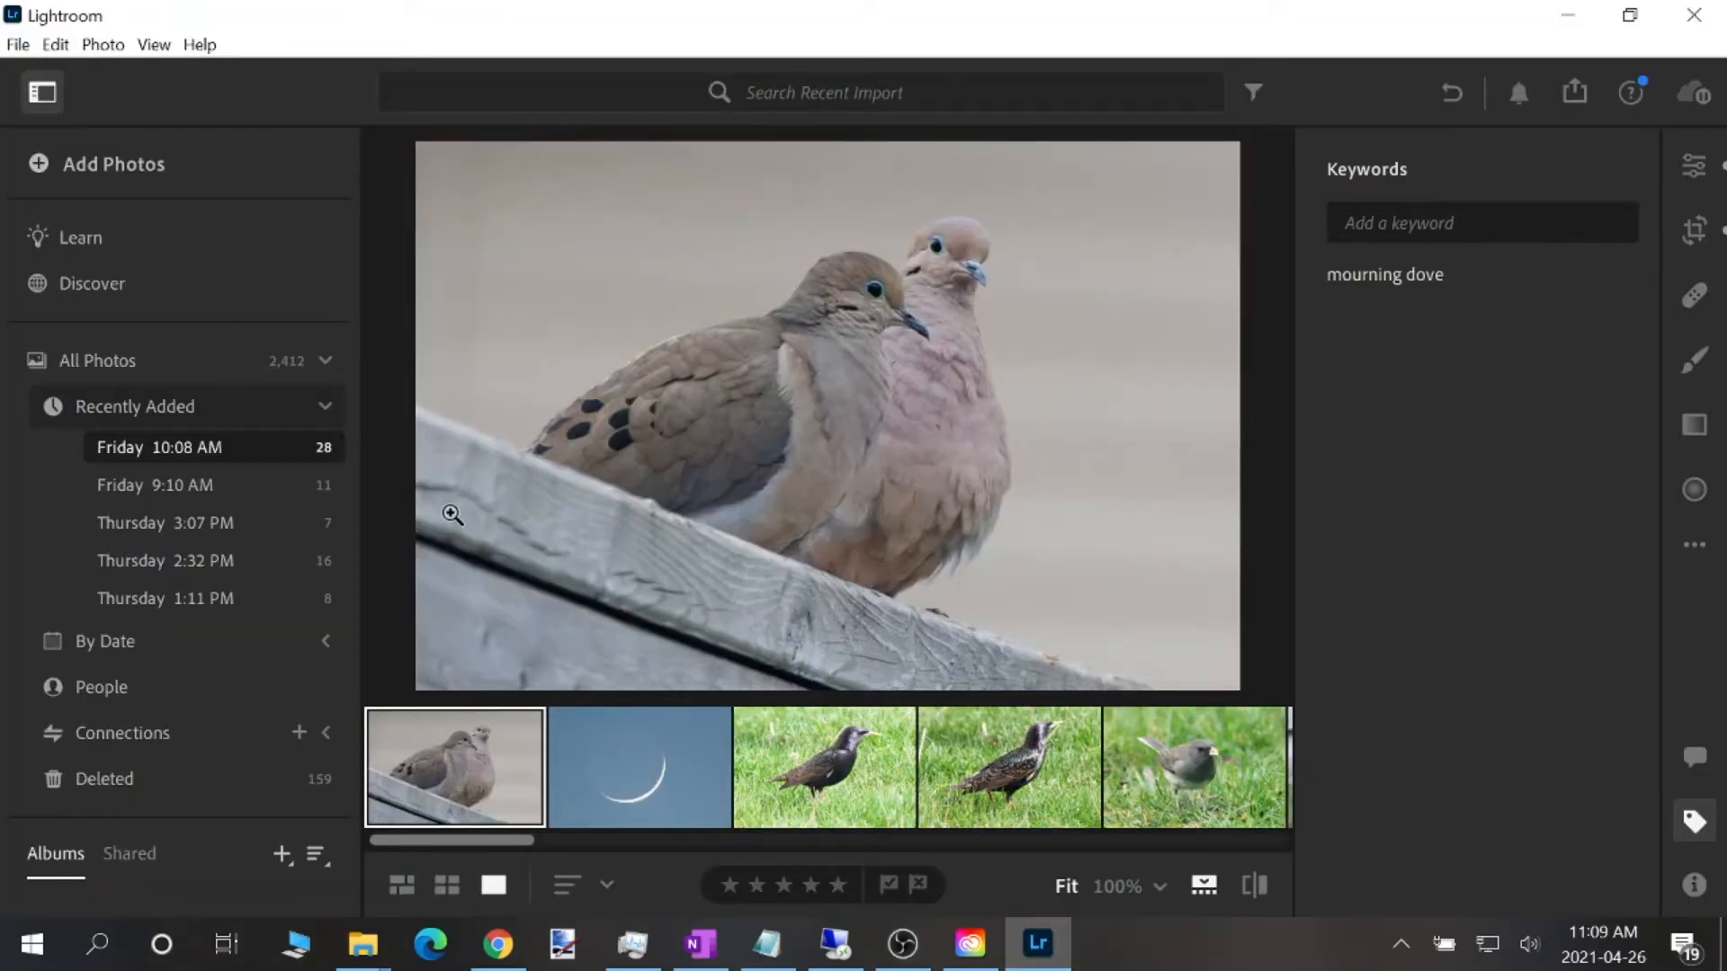
click(115, 167)
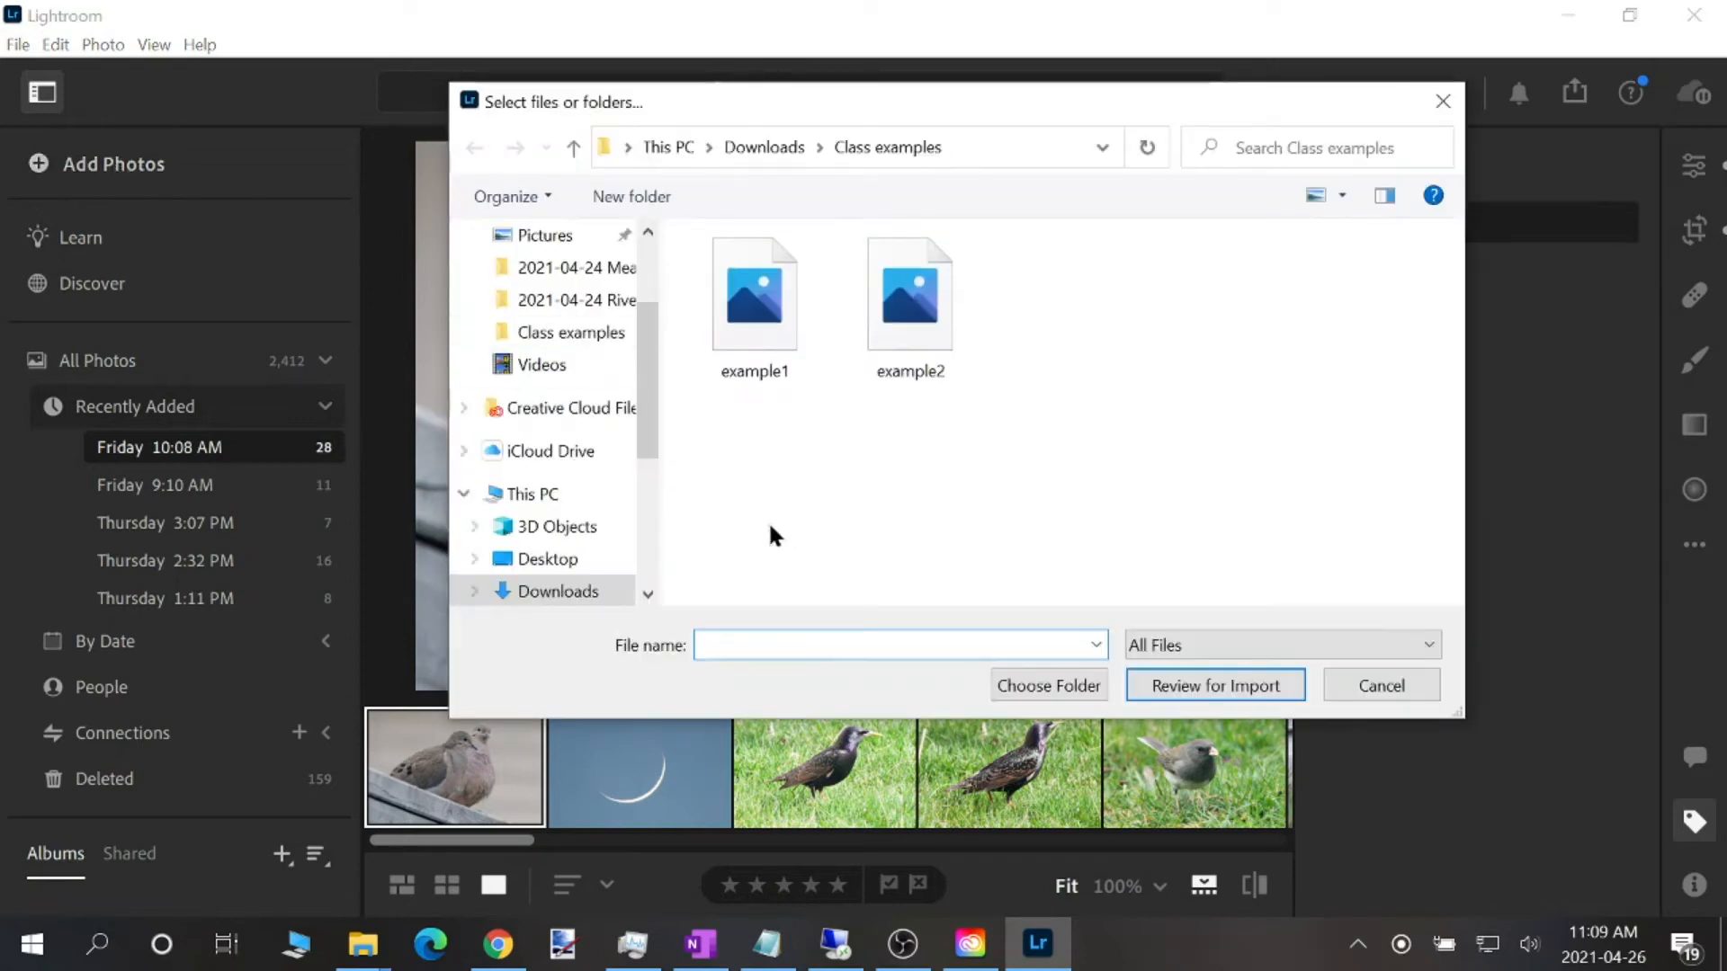
click(754, 352)
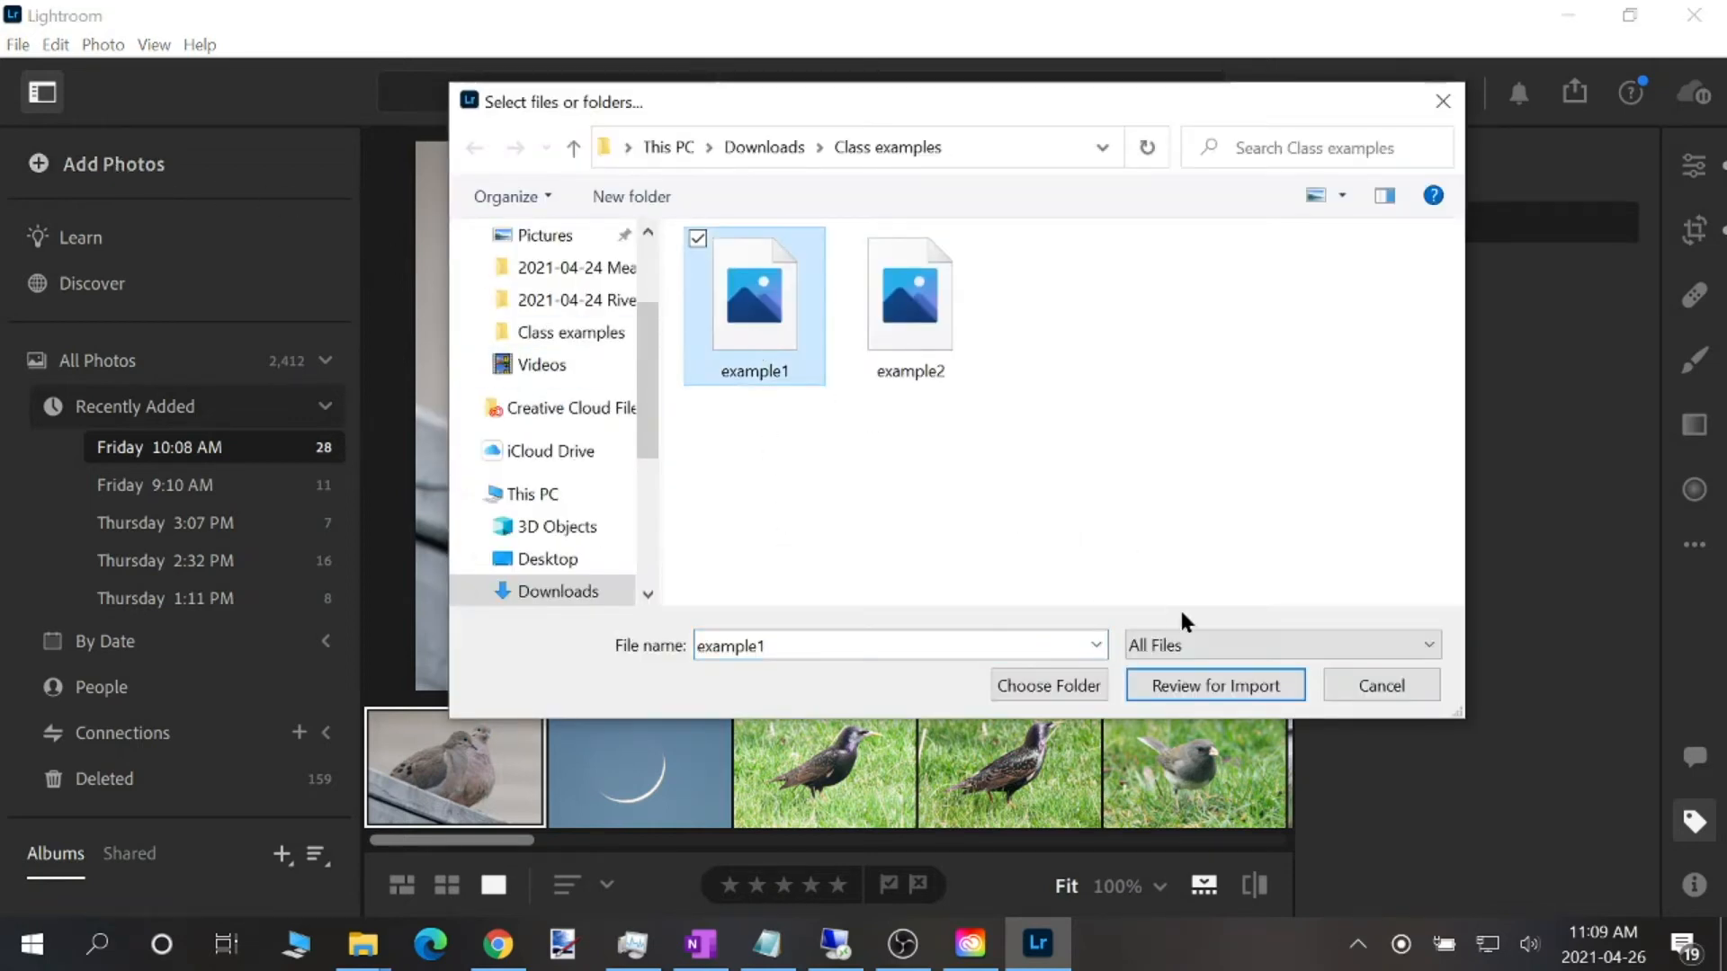
click(1234, 685)
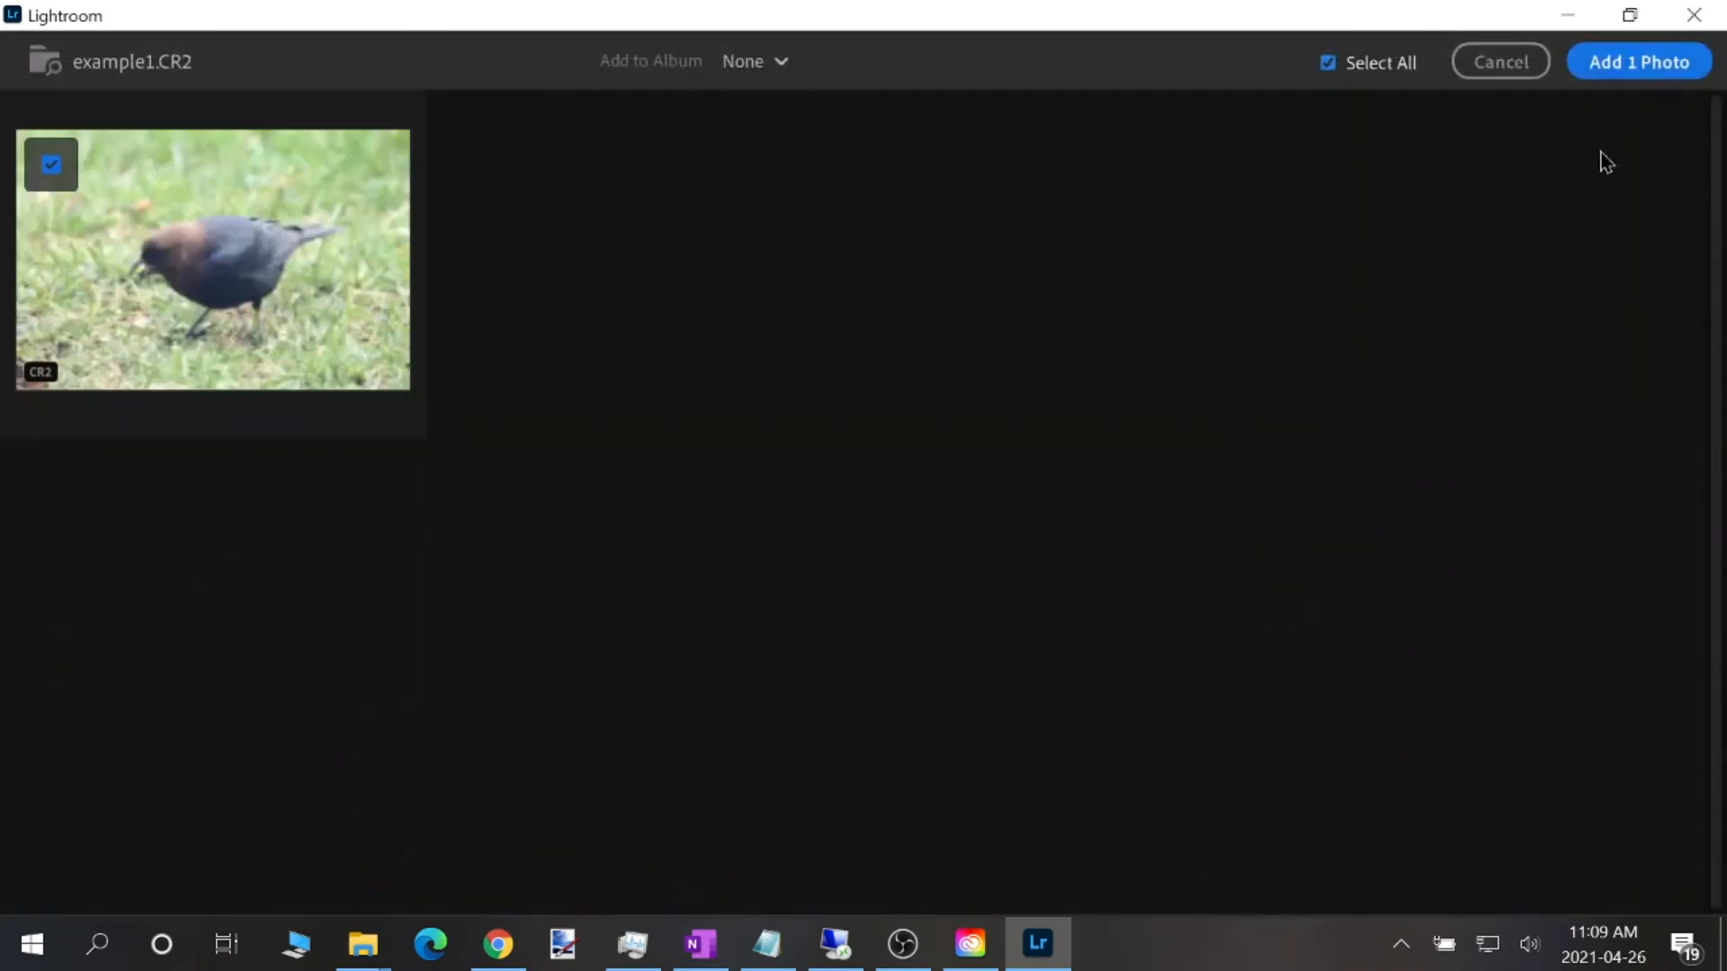
click(1658, 65)
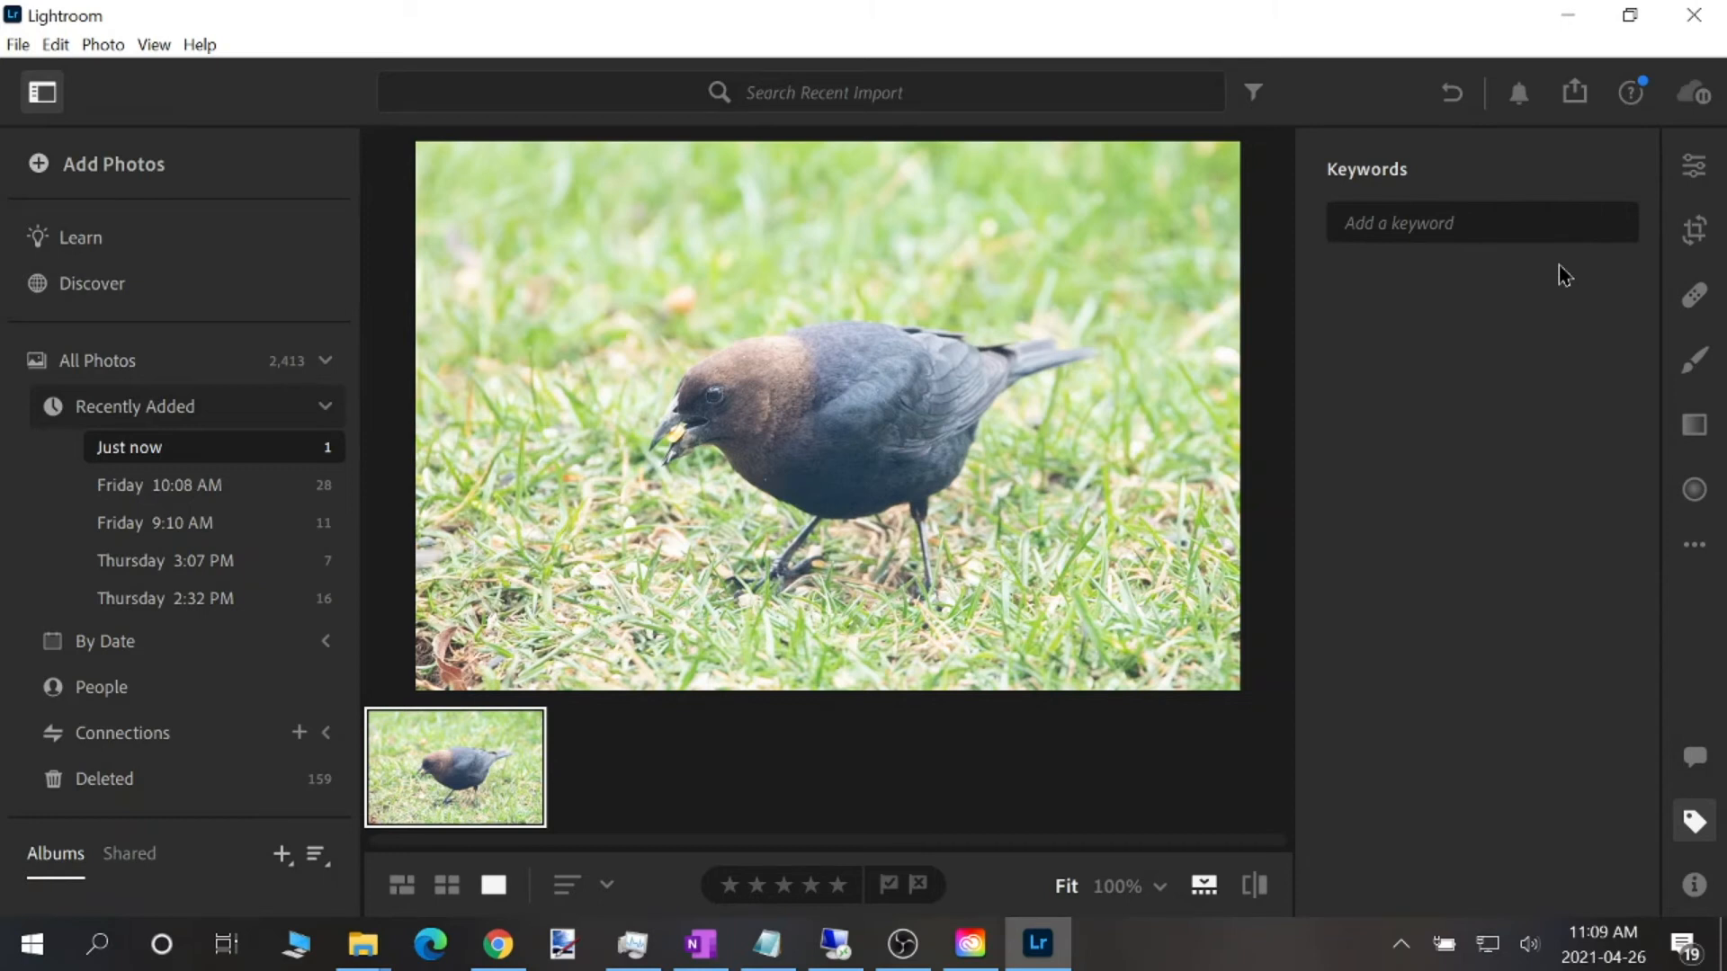
Crop the photo more tightly around the bird at the original aspect ratio, reposition the frame and return to the Edit controls
click(1694, 171)
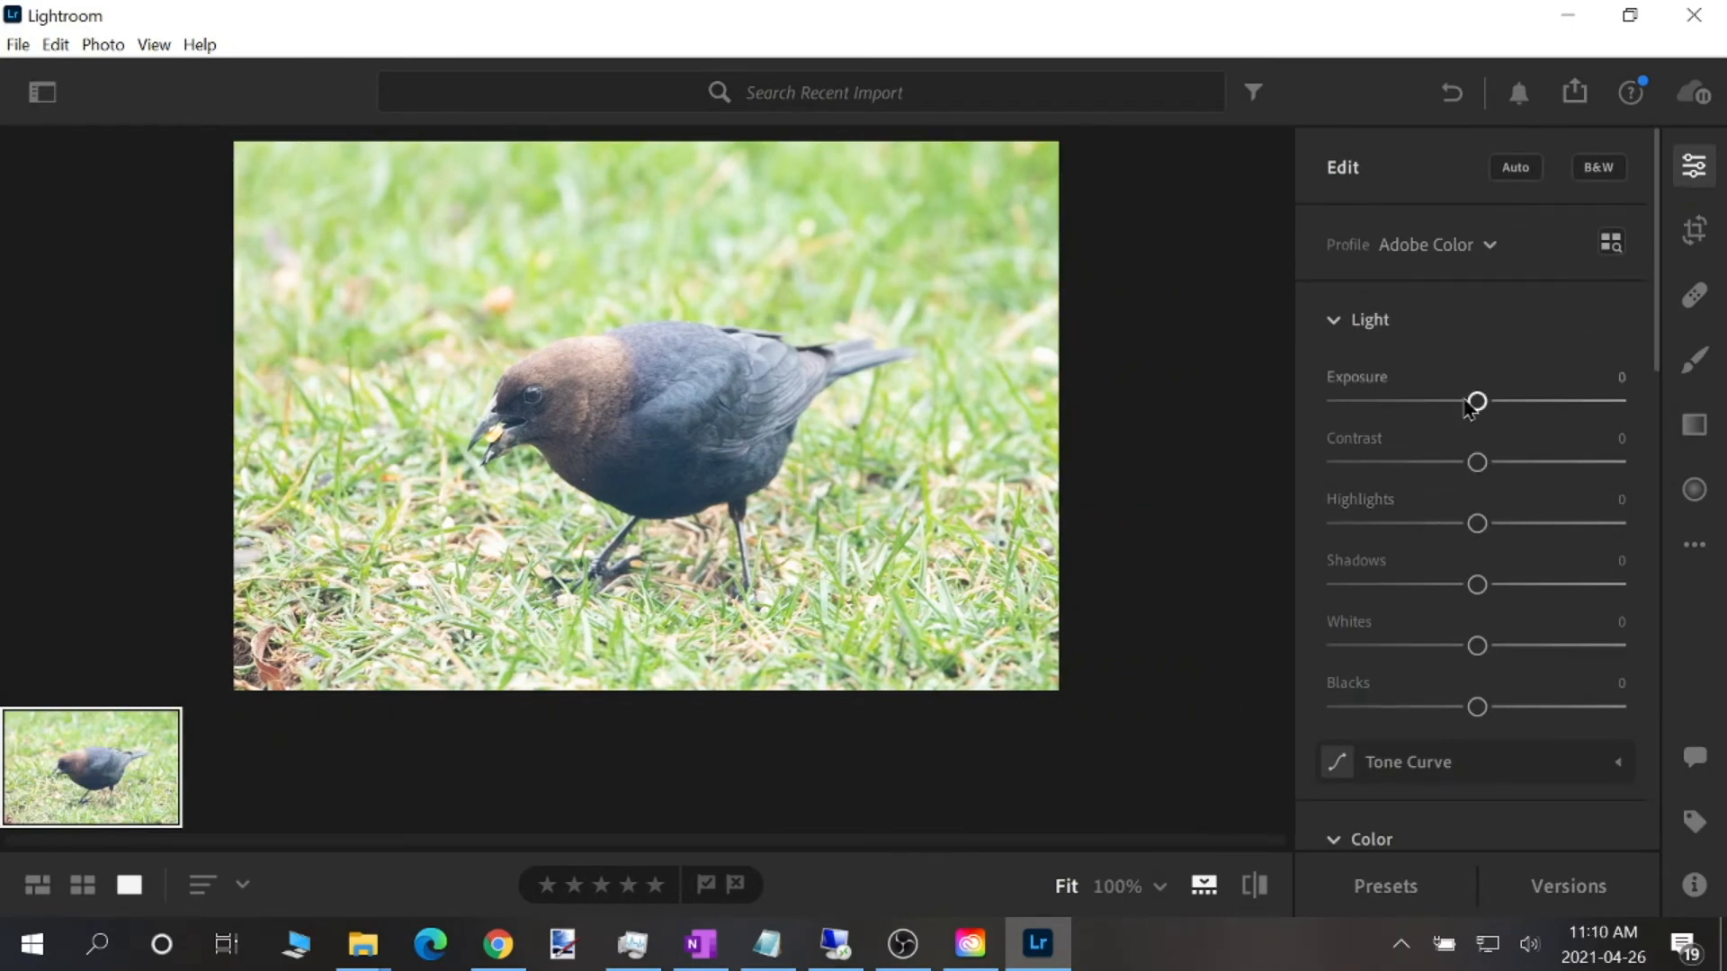
click(1695, 230)
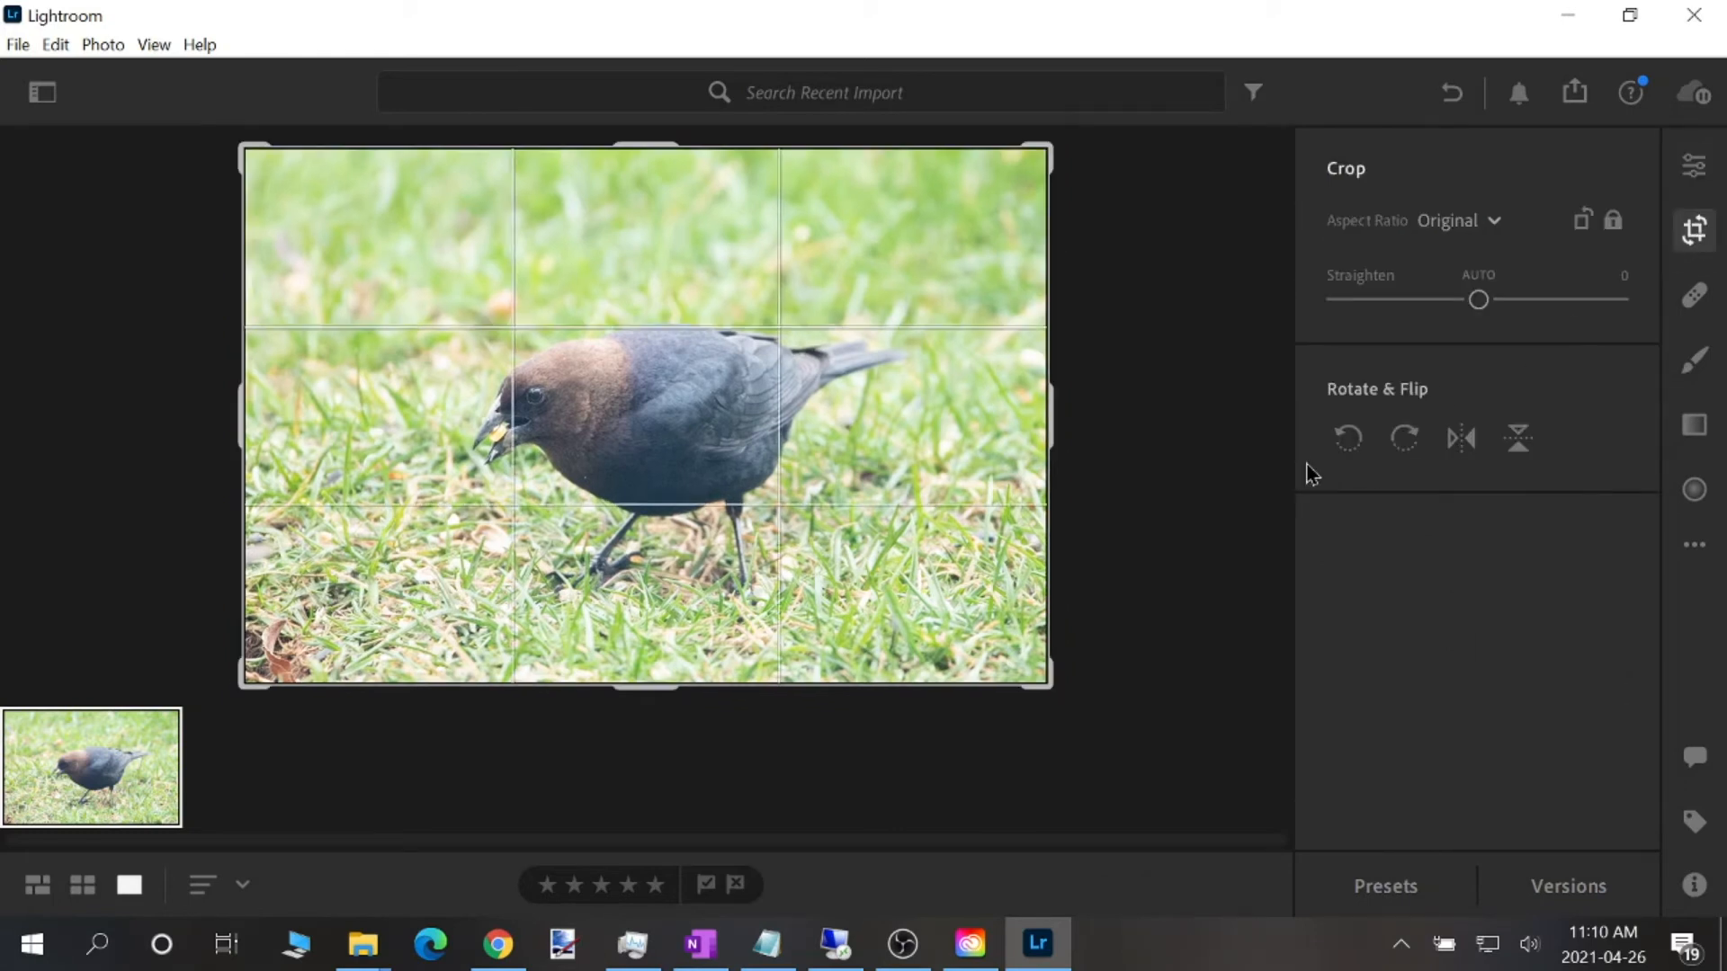
drag(627, 147, 631, 175)
drag(644, 654, 644, 597)
drag(693, 508, 655, 479)
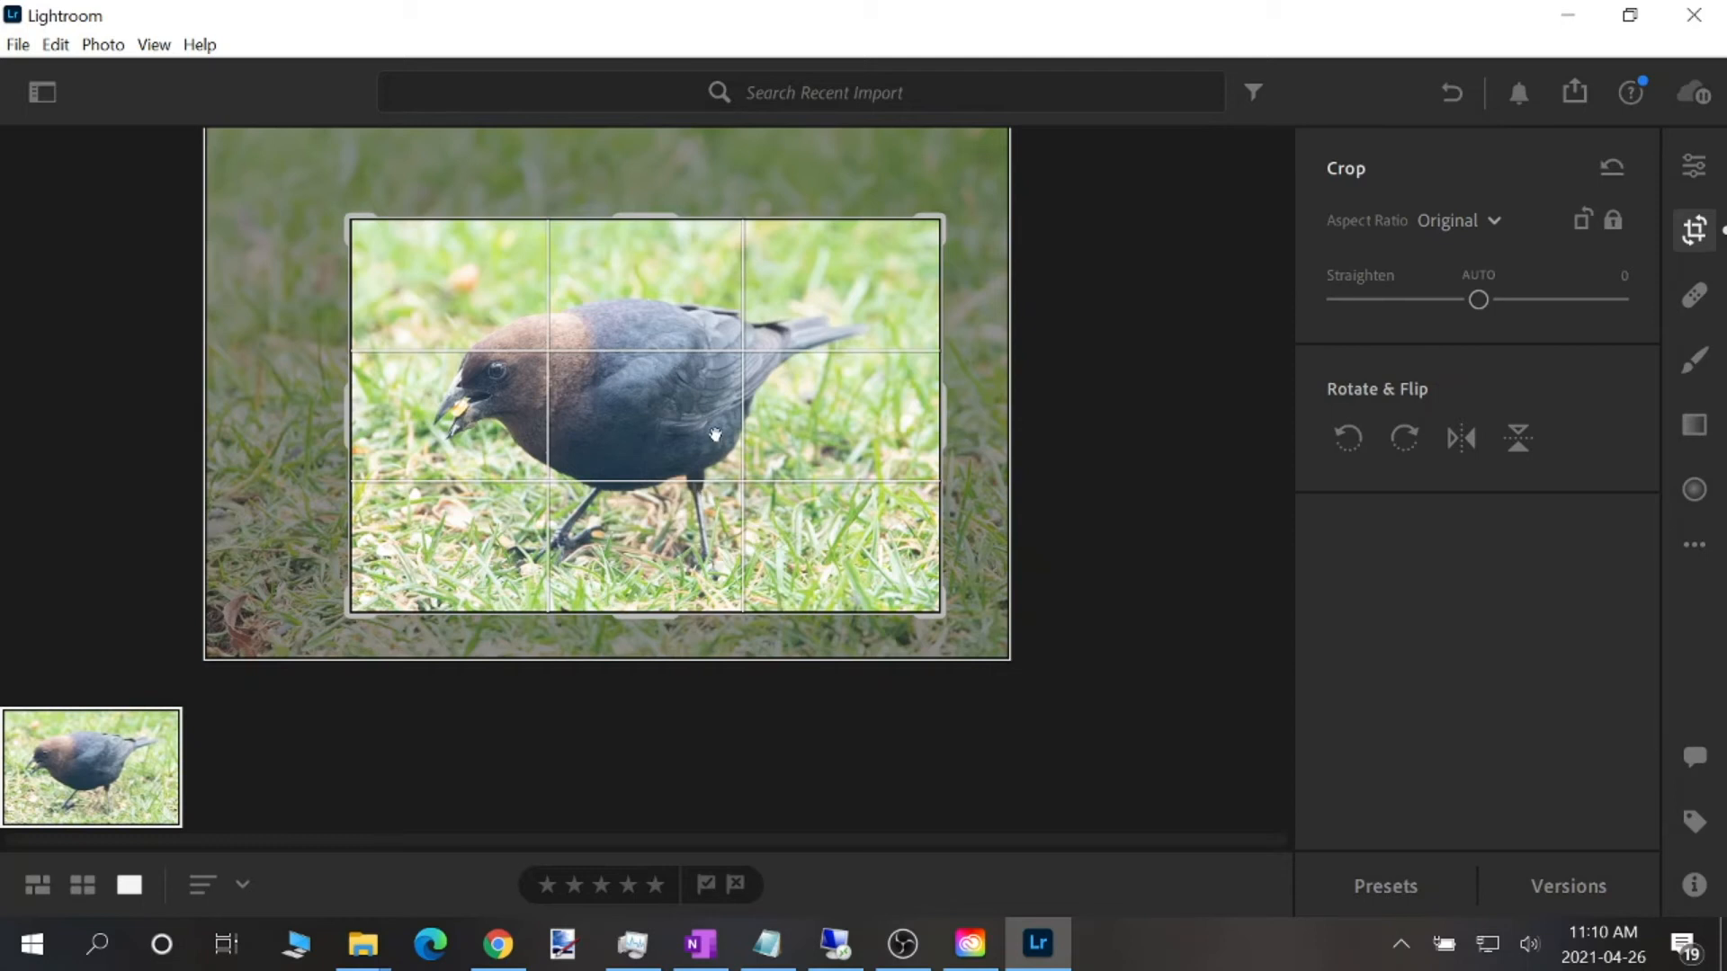
key(e)
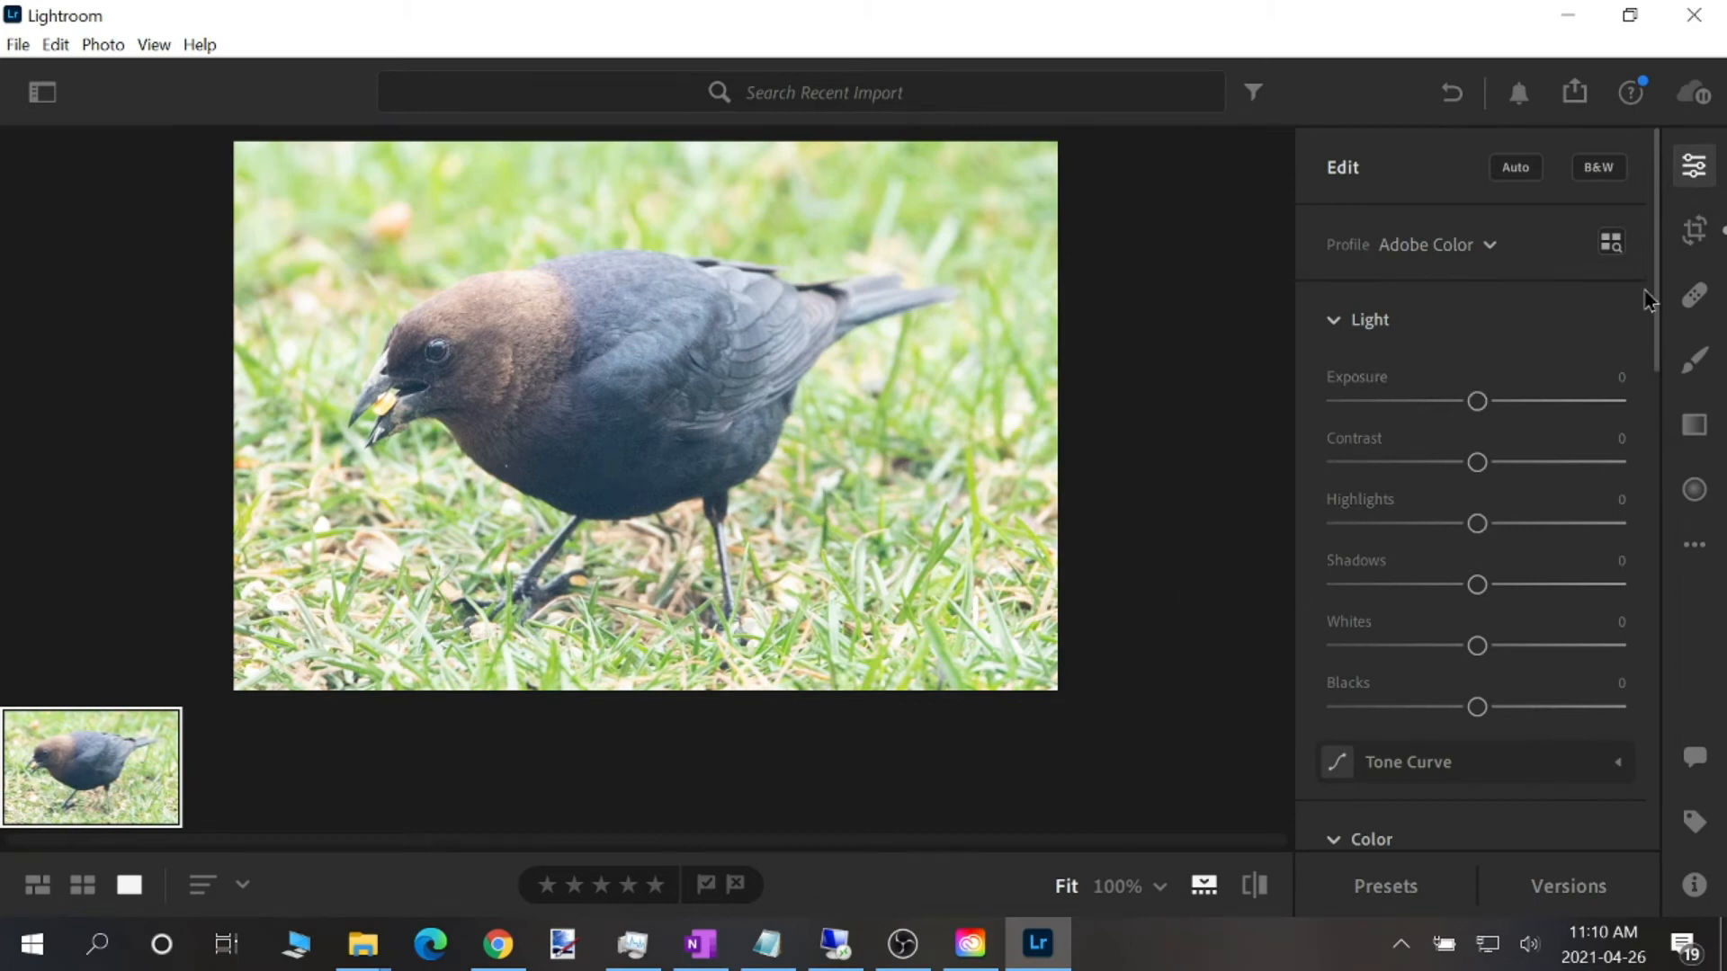
Enable lens corrections and apply the Sigma 150-600mm F5-6.3 DG OS HSM C015 lens profile to the bird photo
drag(1658, 315, 1646, 802)
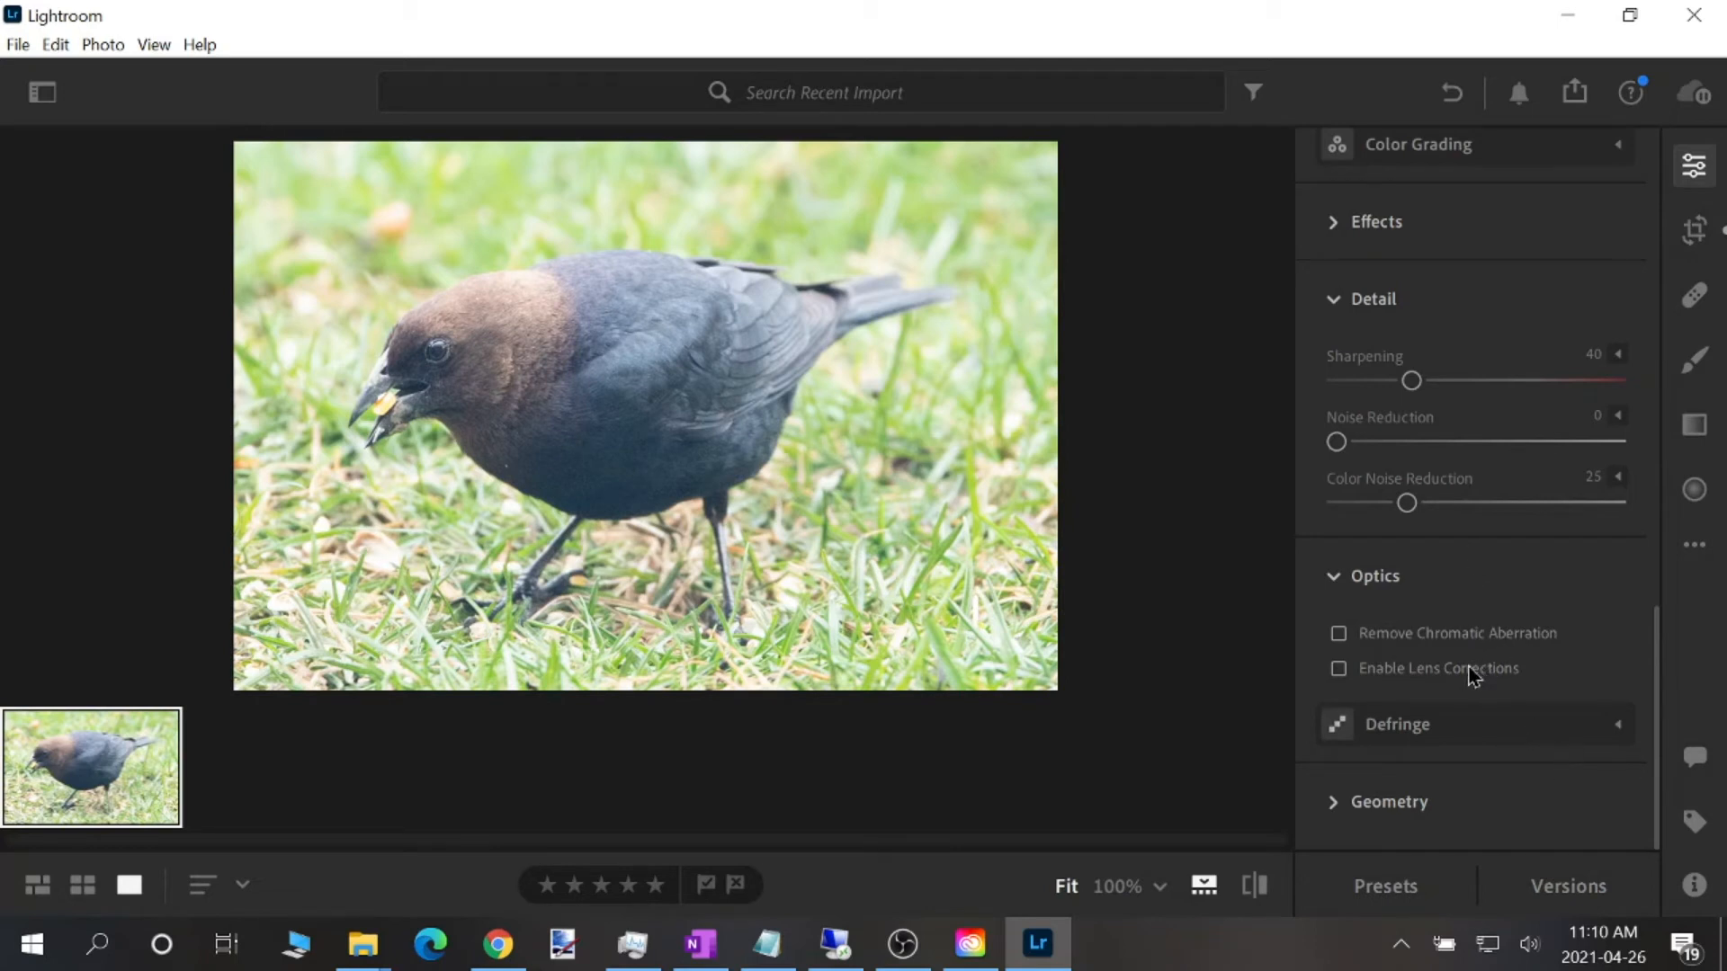
mouse_move(1466, 676)
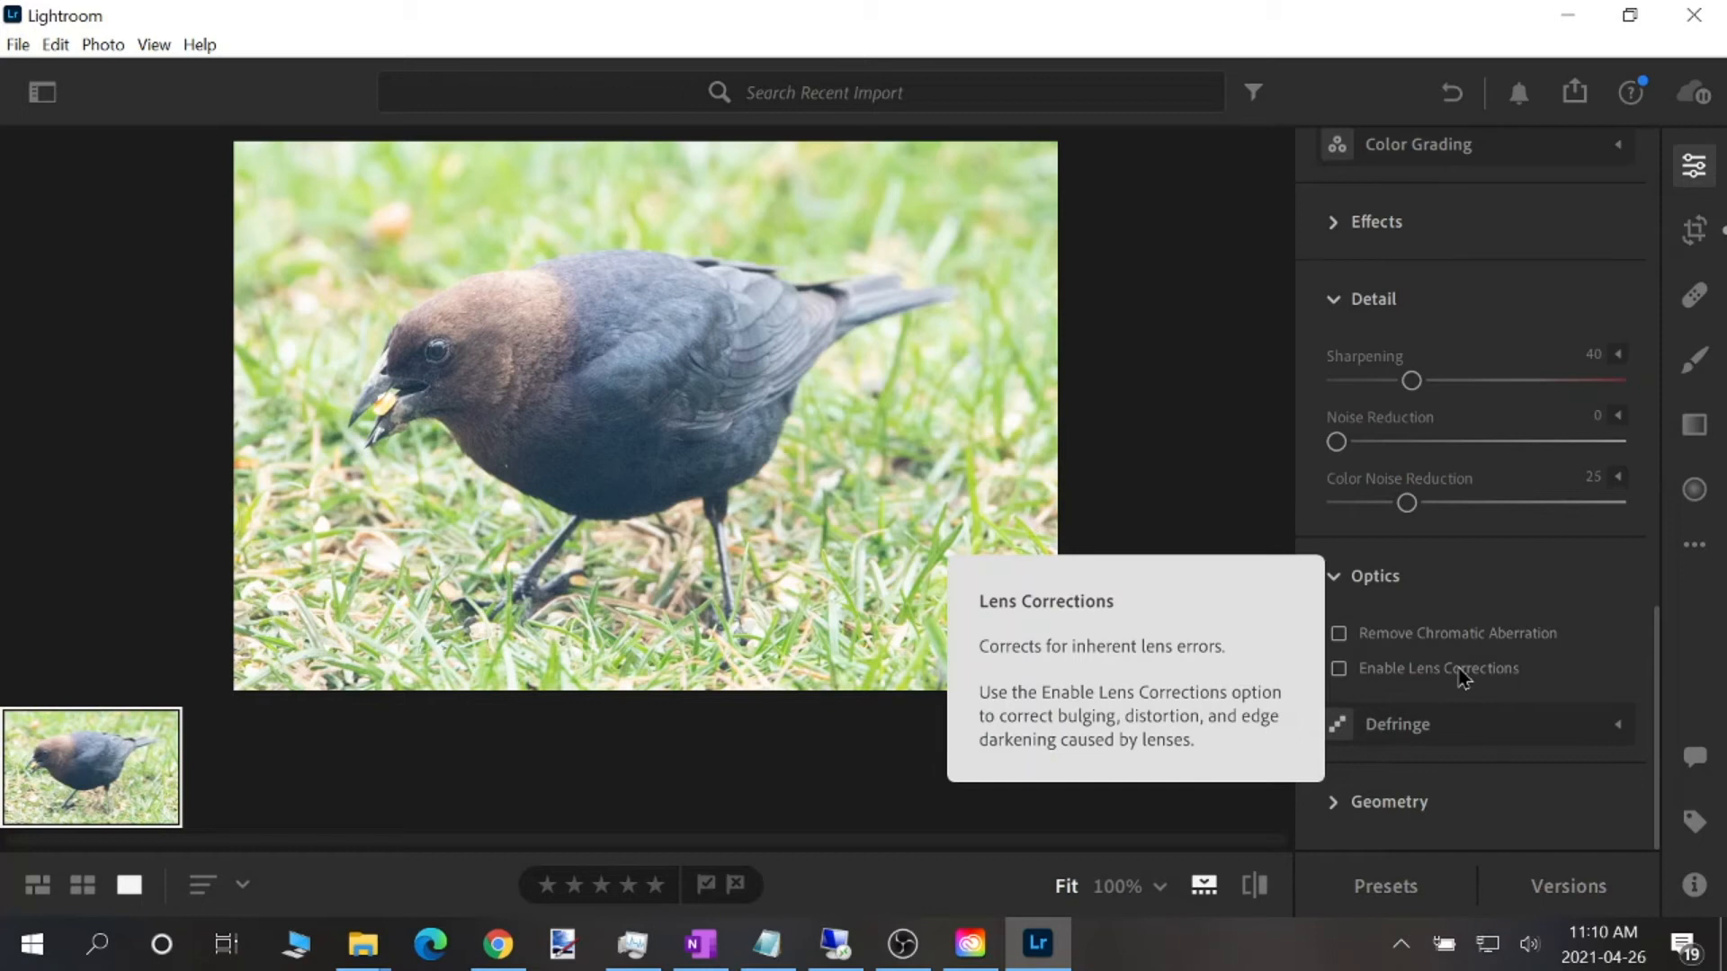
click(1460, 671)
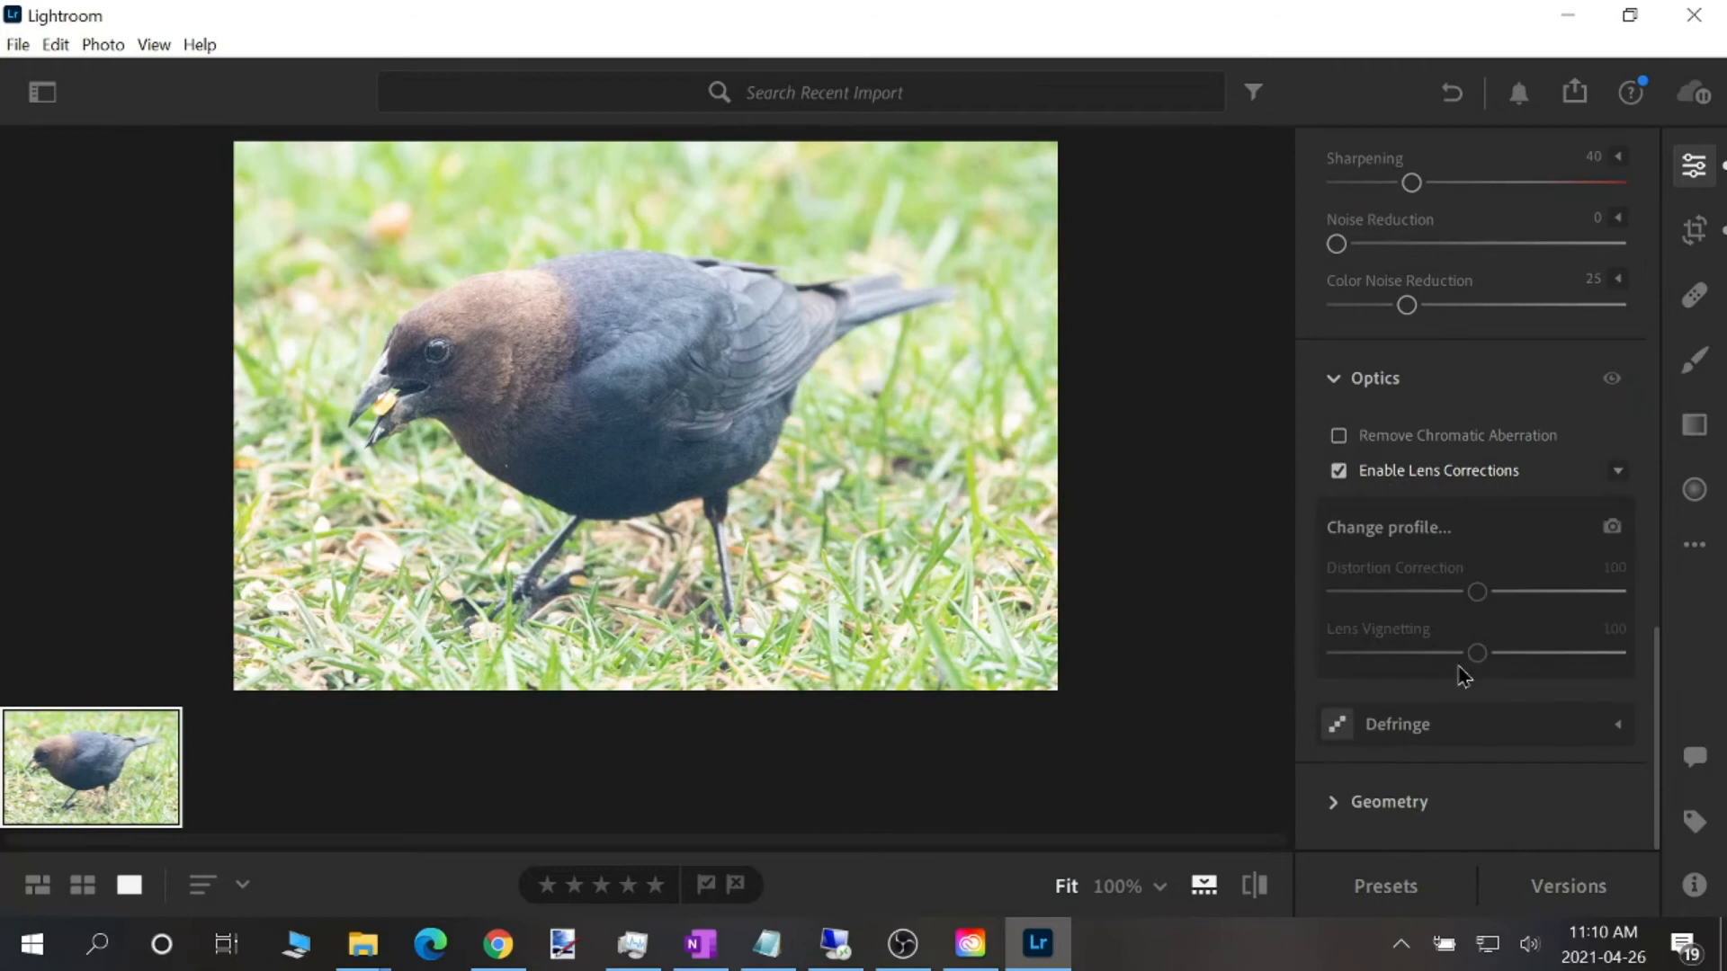
click(1612, 527)
click(731, 430)
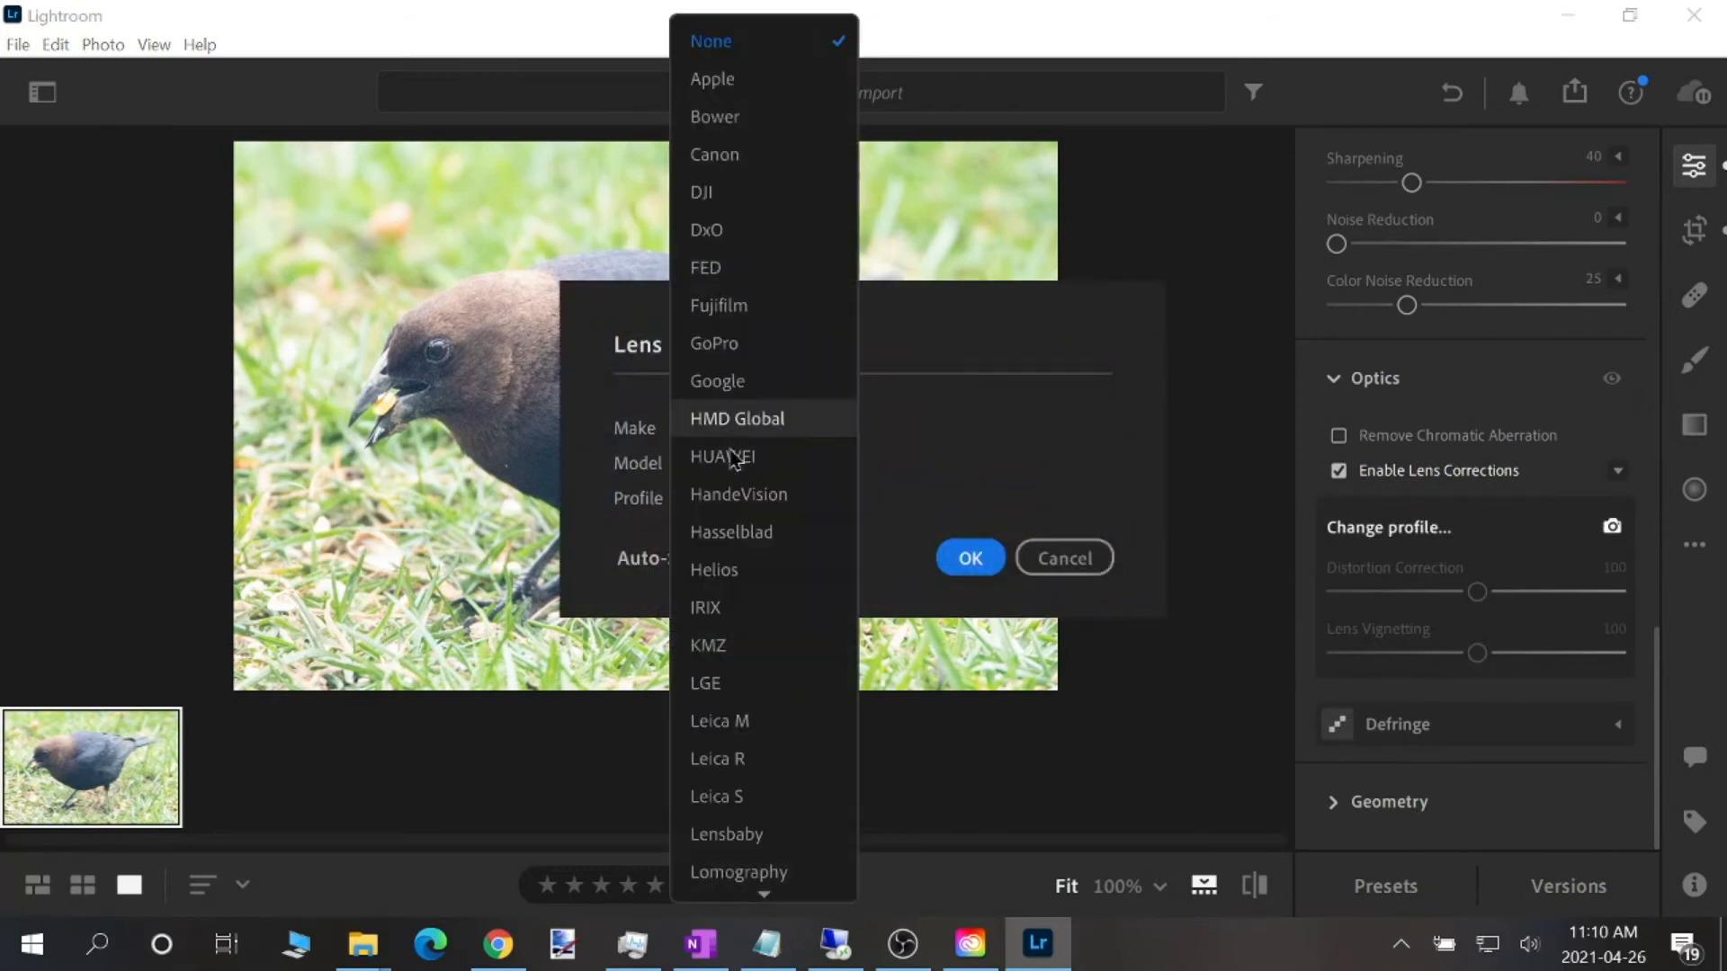
scroll(734, 640, down, 4)
scroll(741, 649, down, 3)
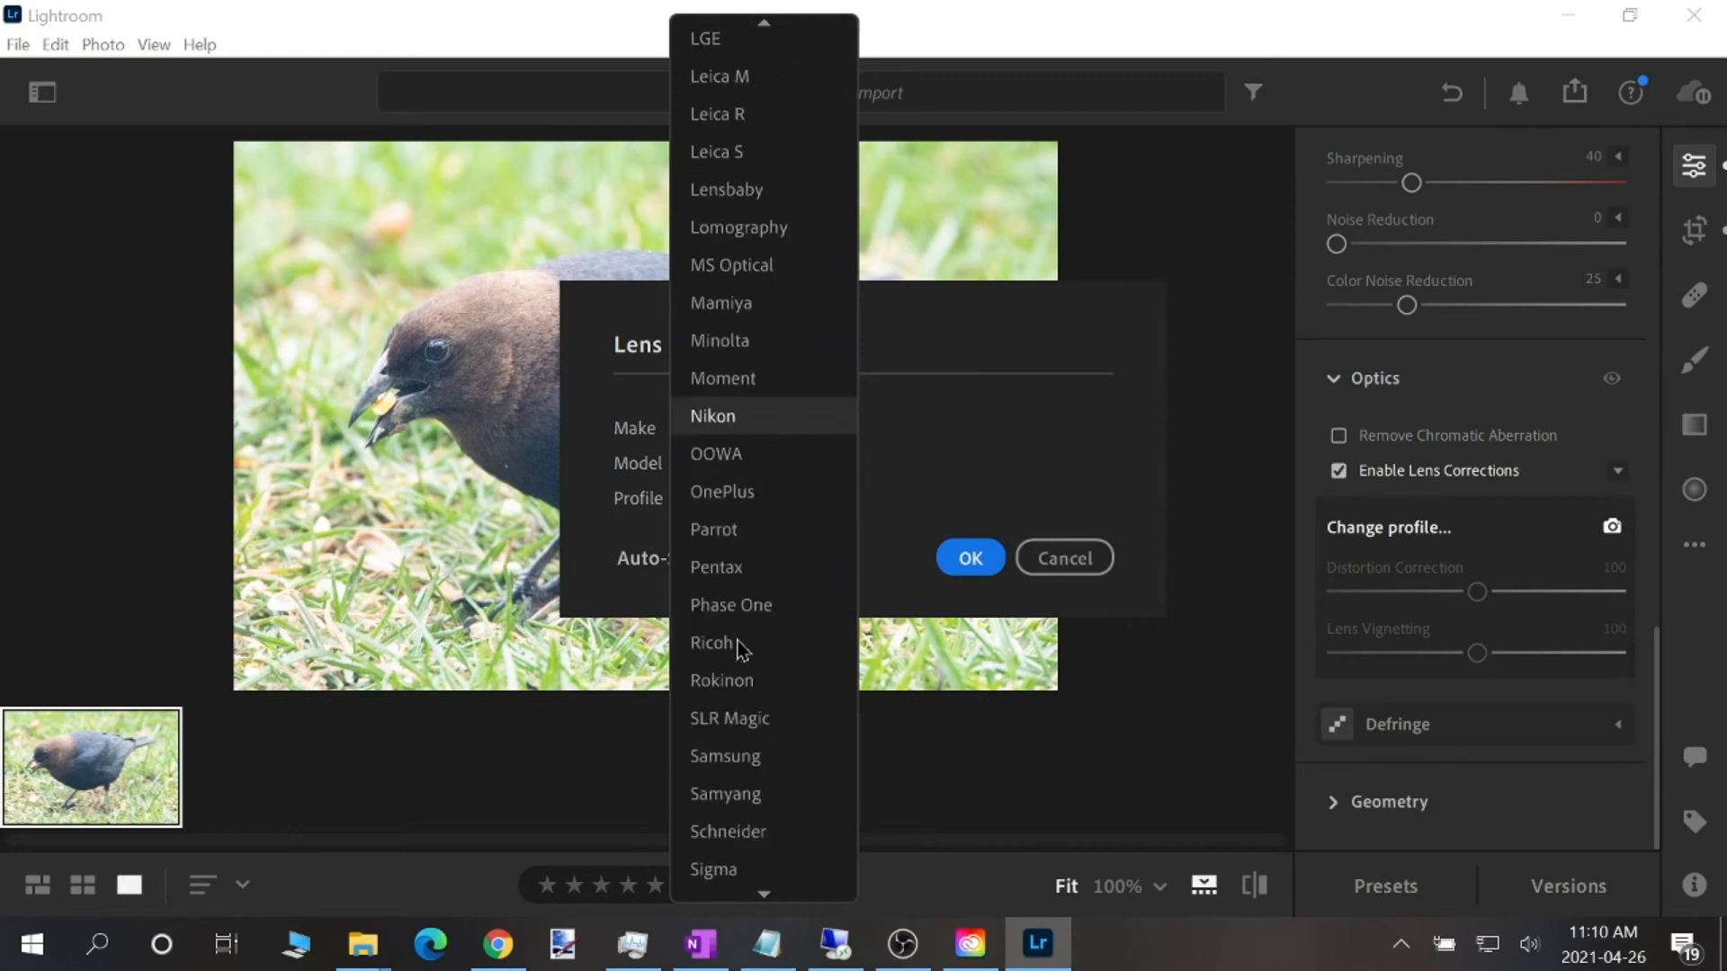
click(719, 868)
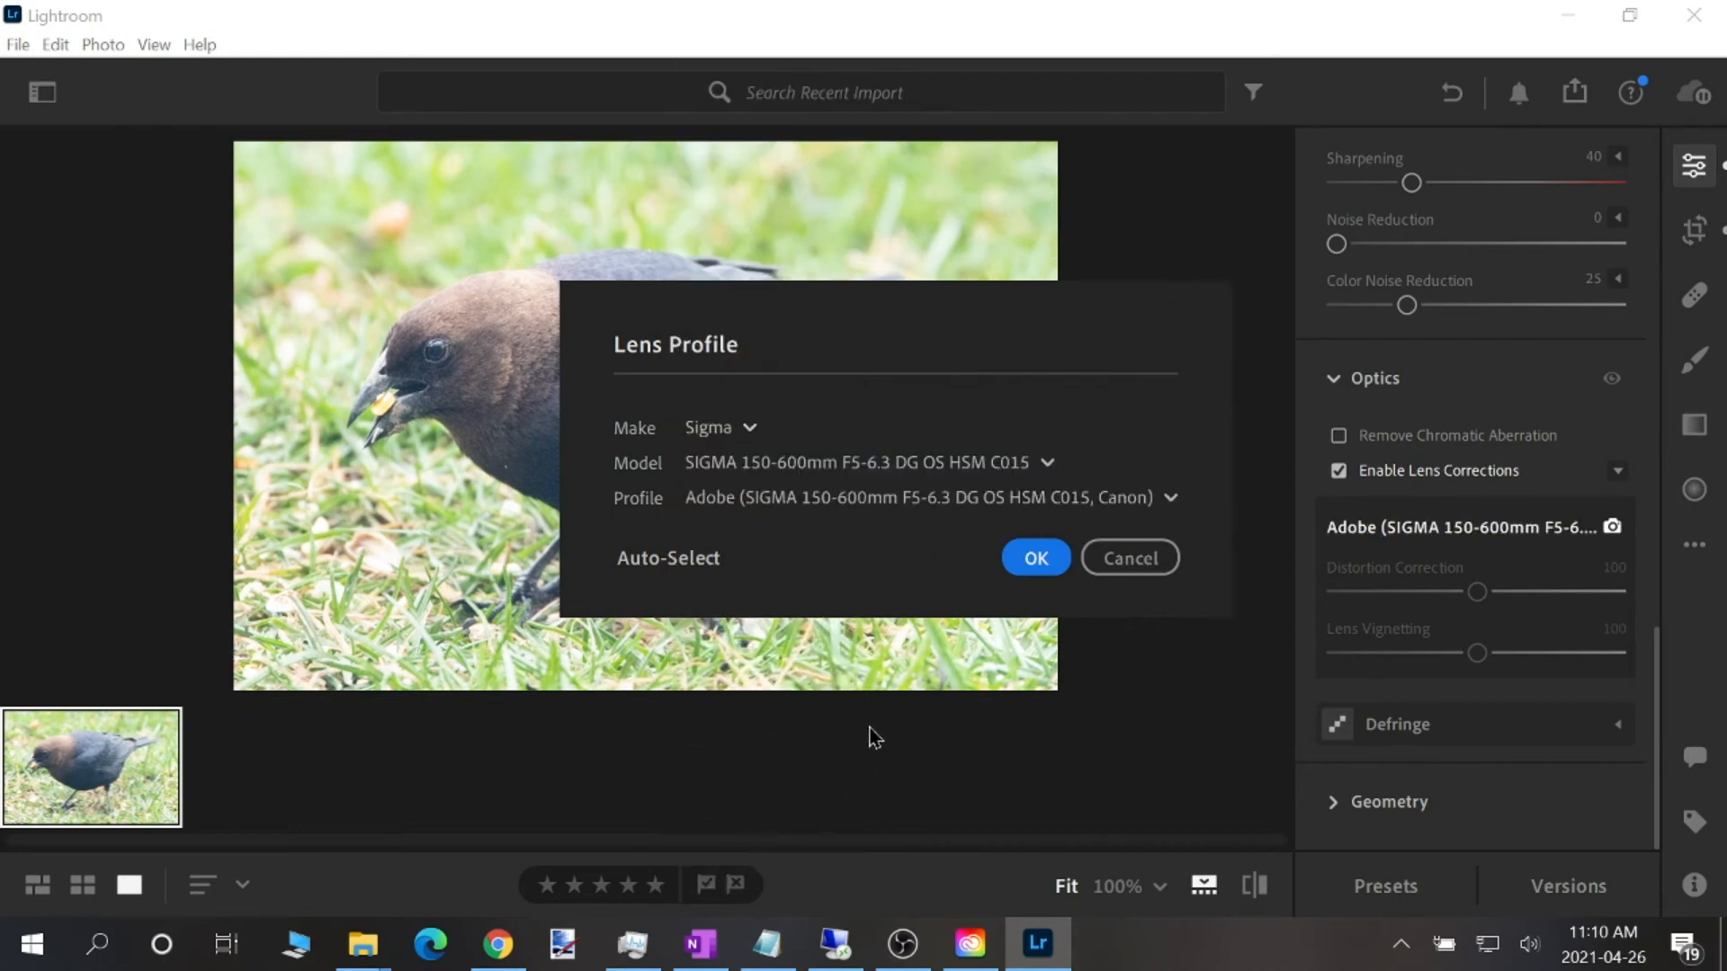
click(1053, 559)
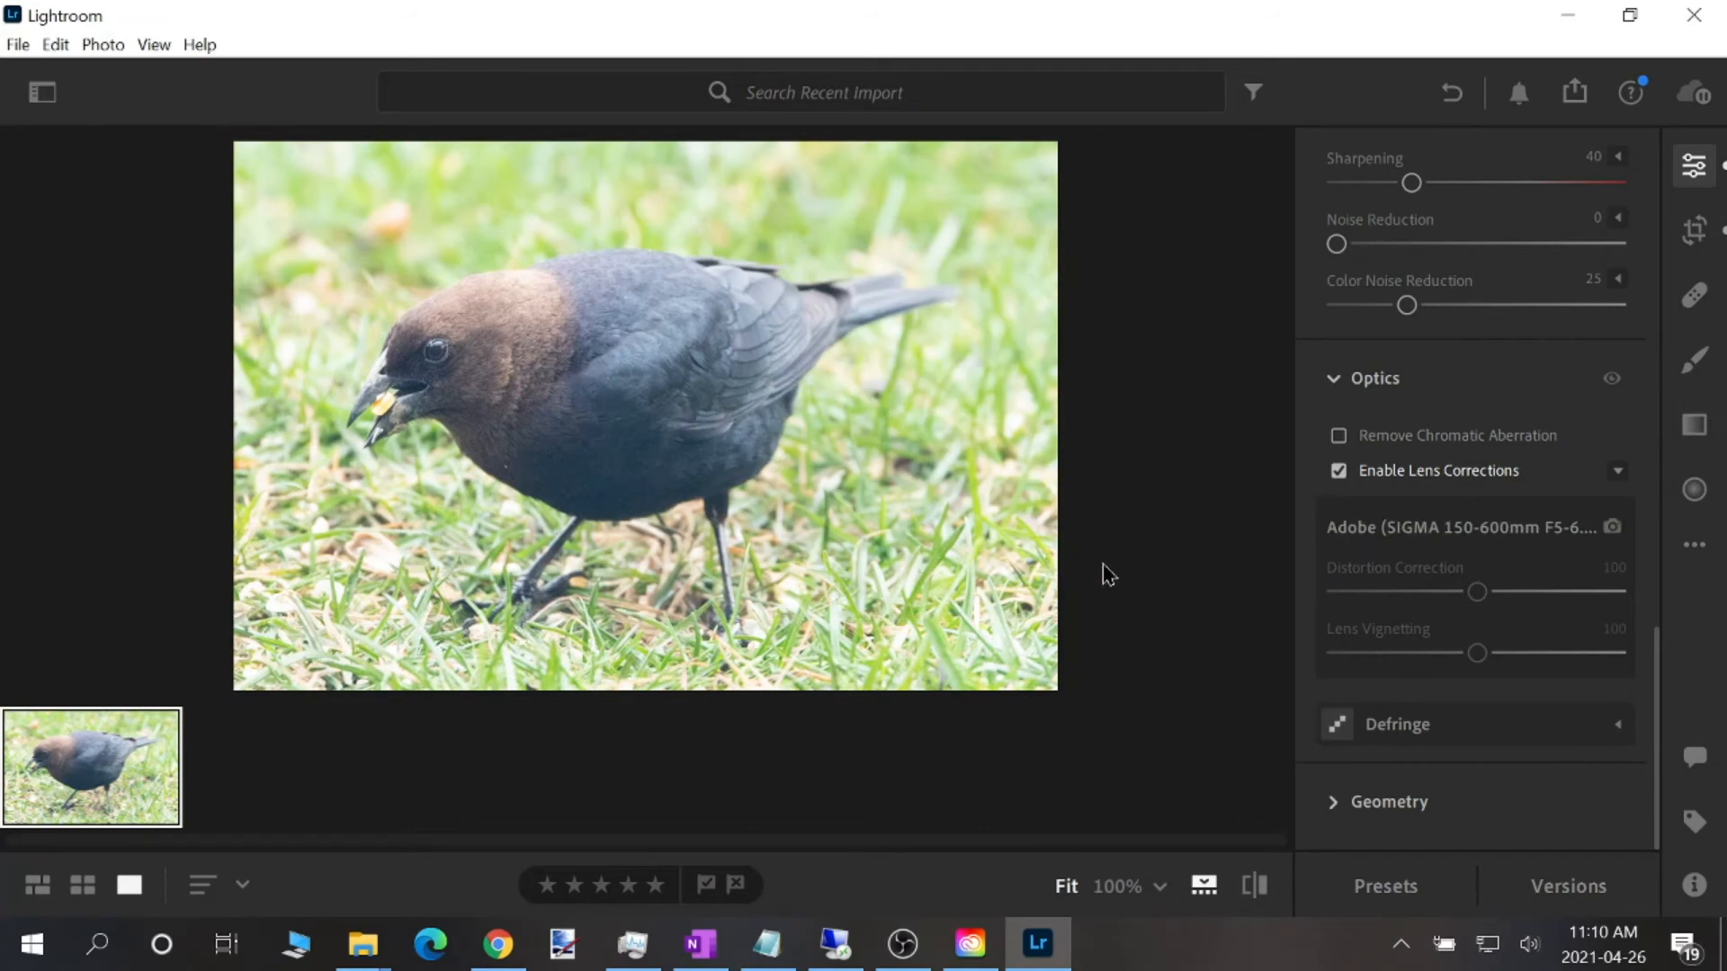
scroll(1653, 169, up, 10)
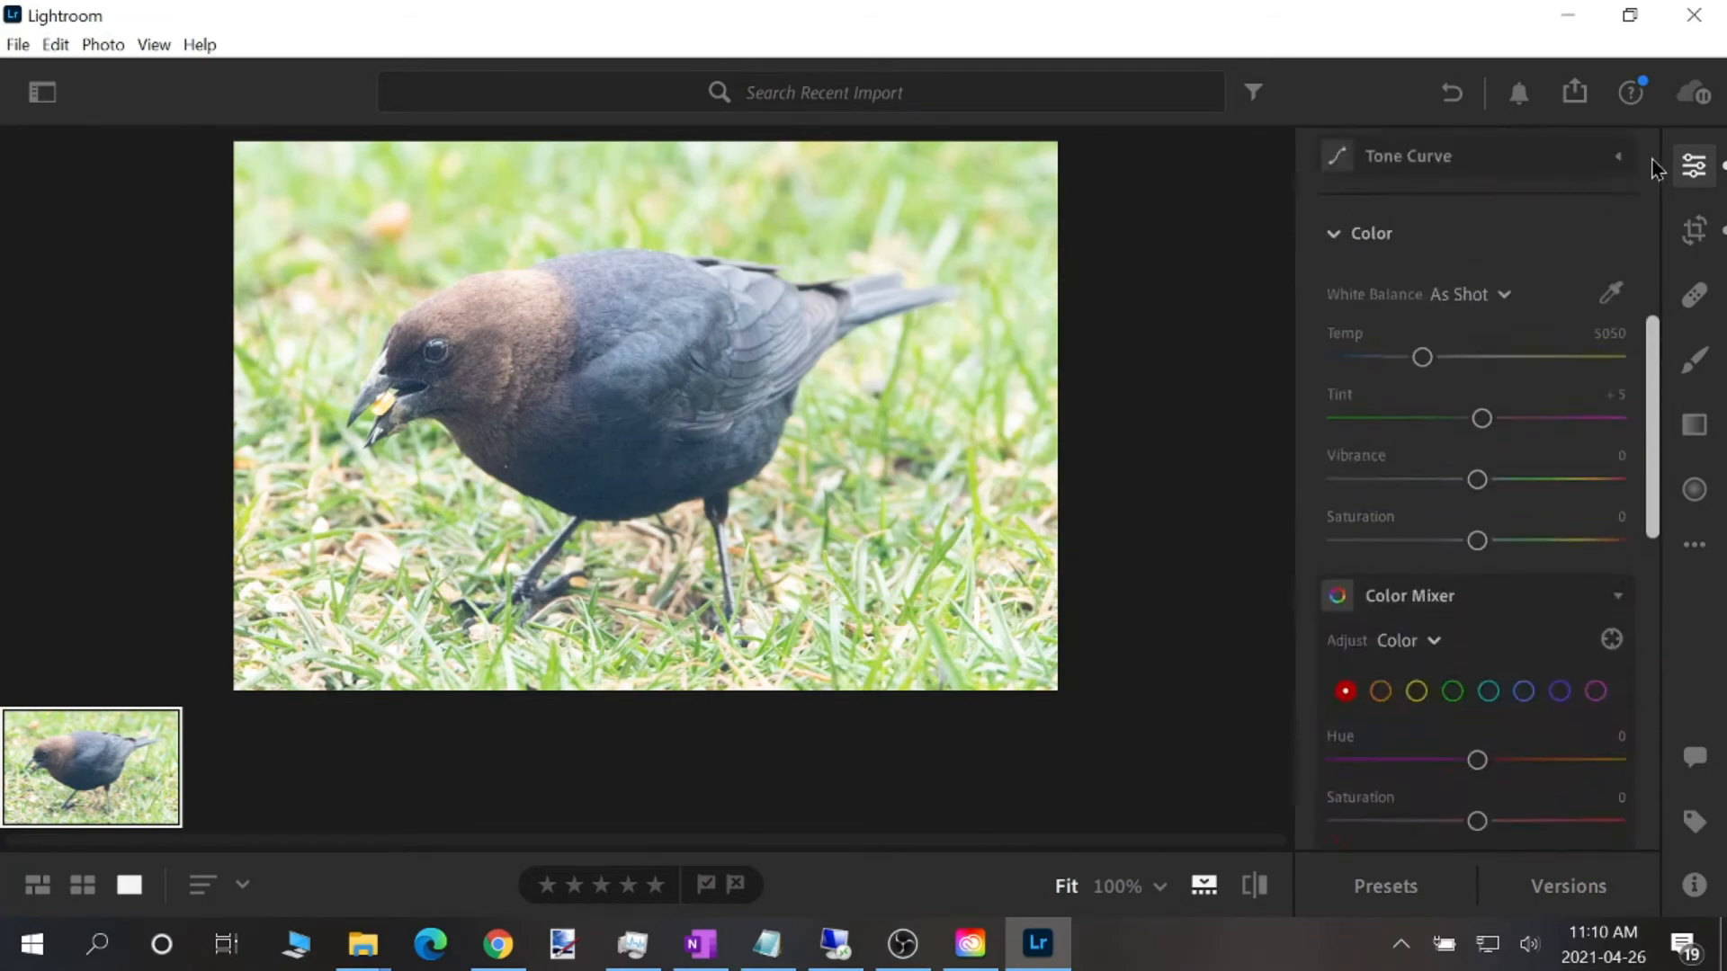
scroll(1653, 169, up, 5)
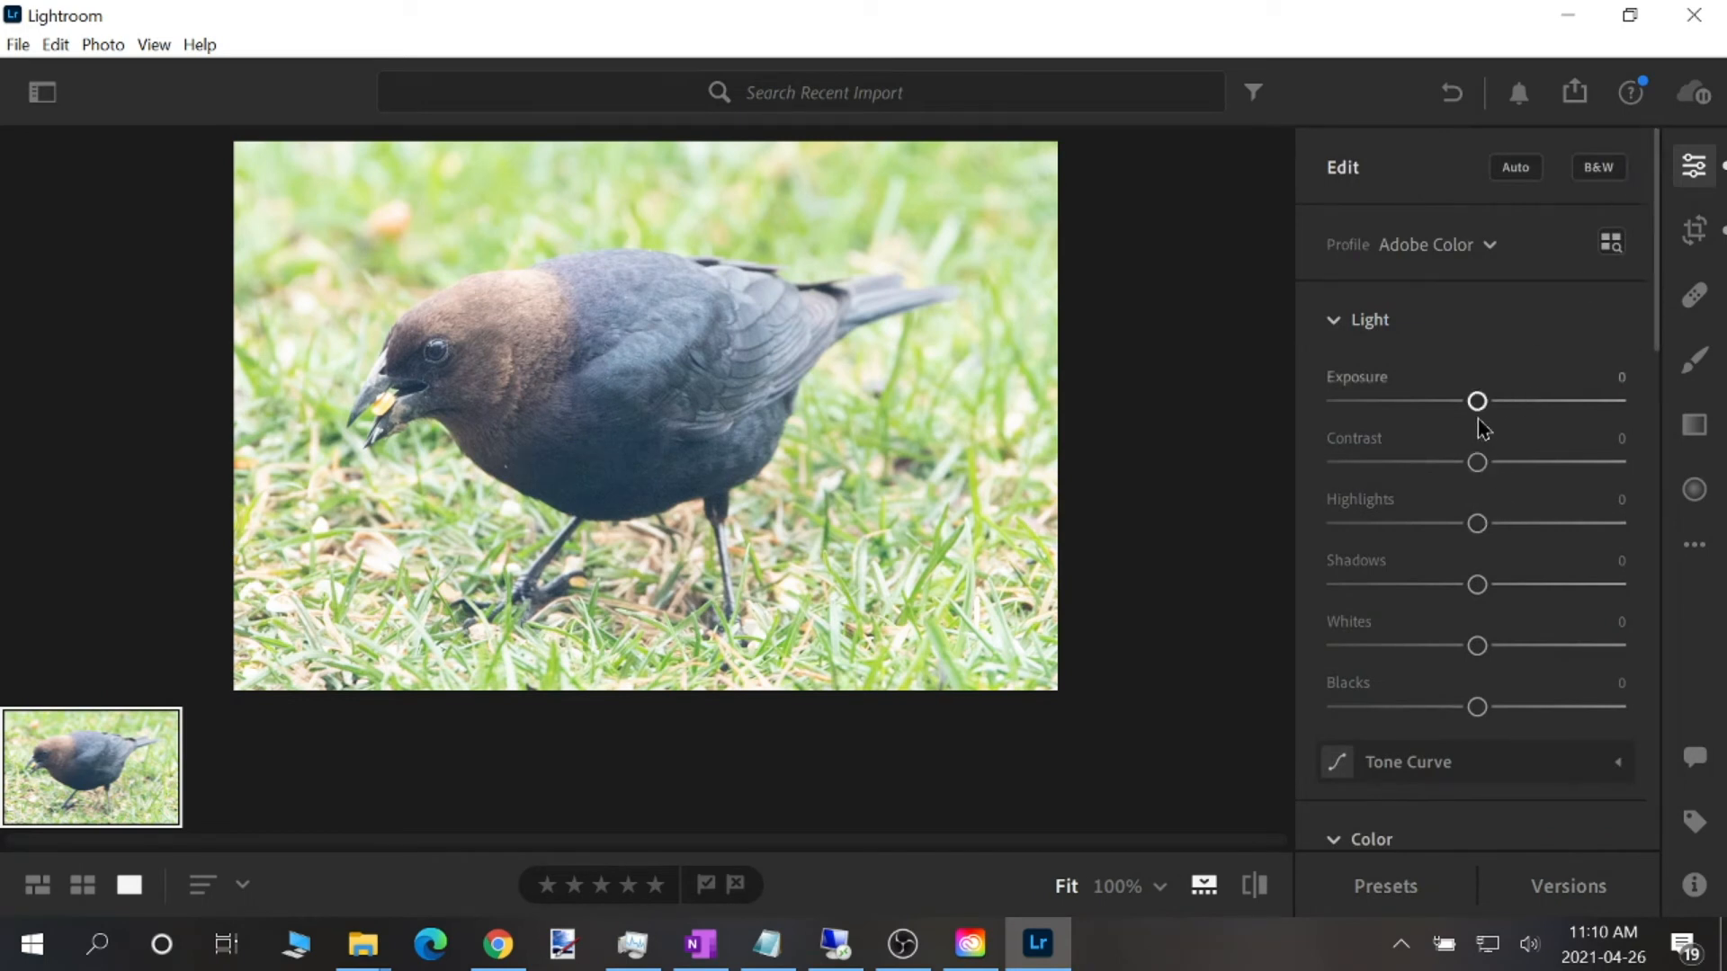
Try a slight exposure change and the automatic settings on the bird photo, and undo the automatic settings
drag(1477, 402, 1474, 402)
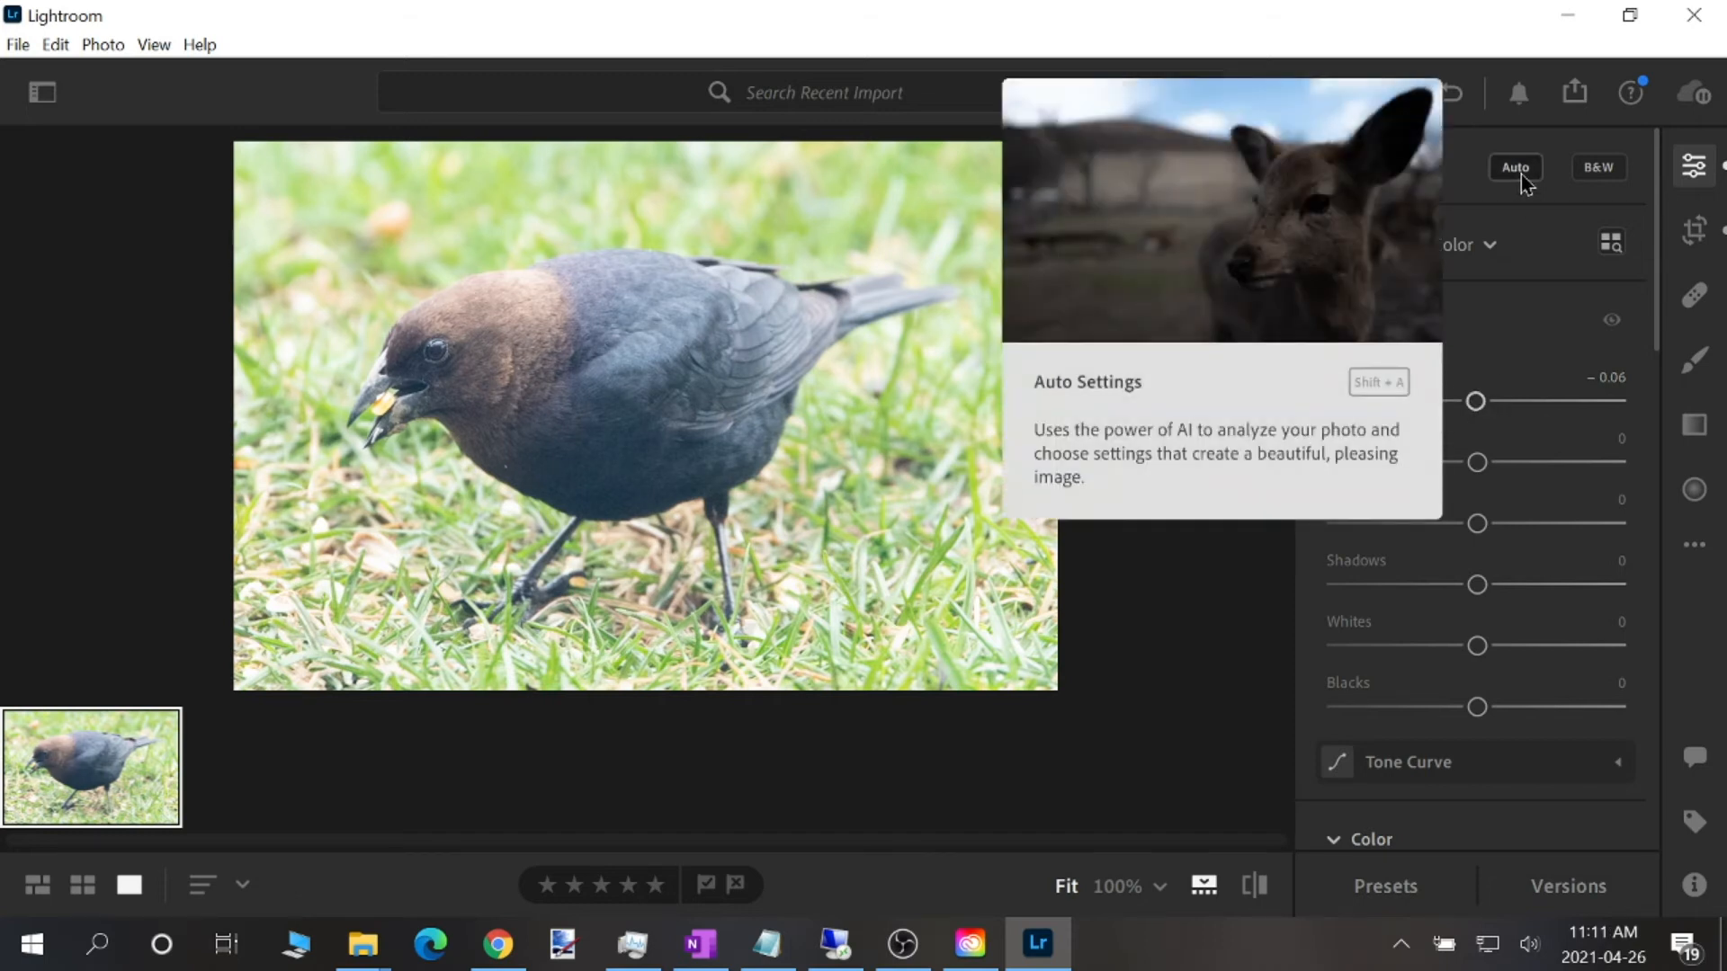
click(1524, 179)
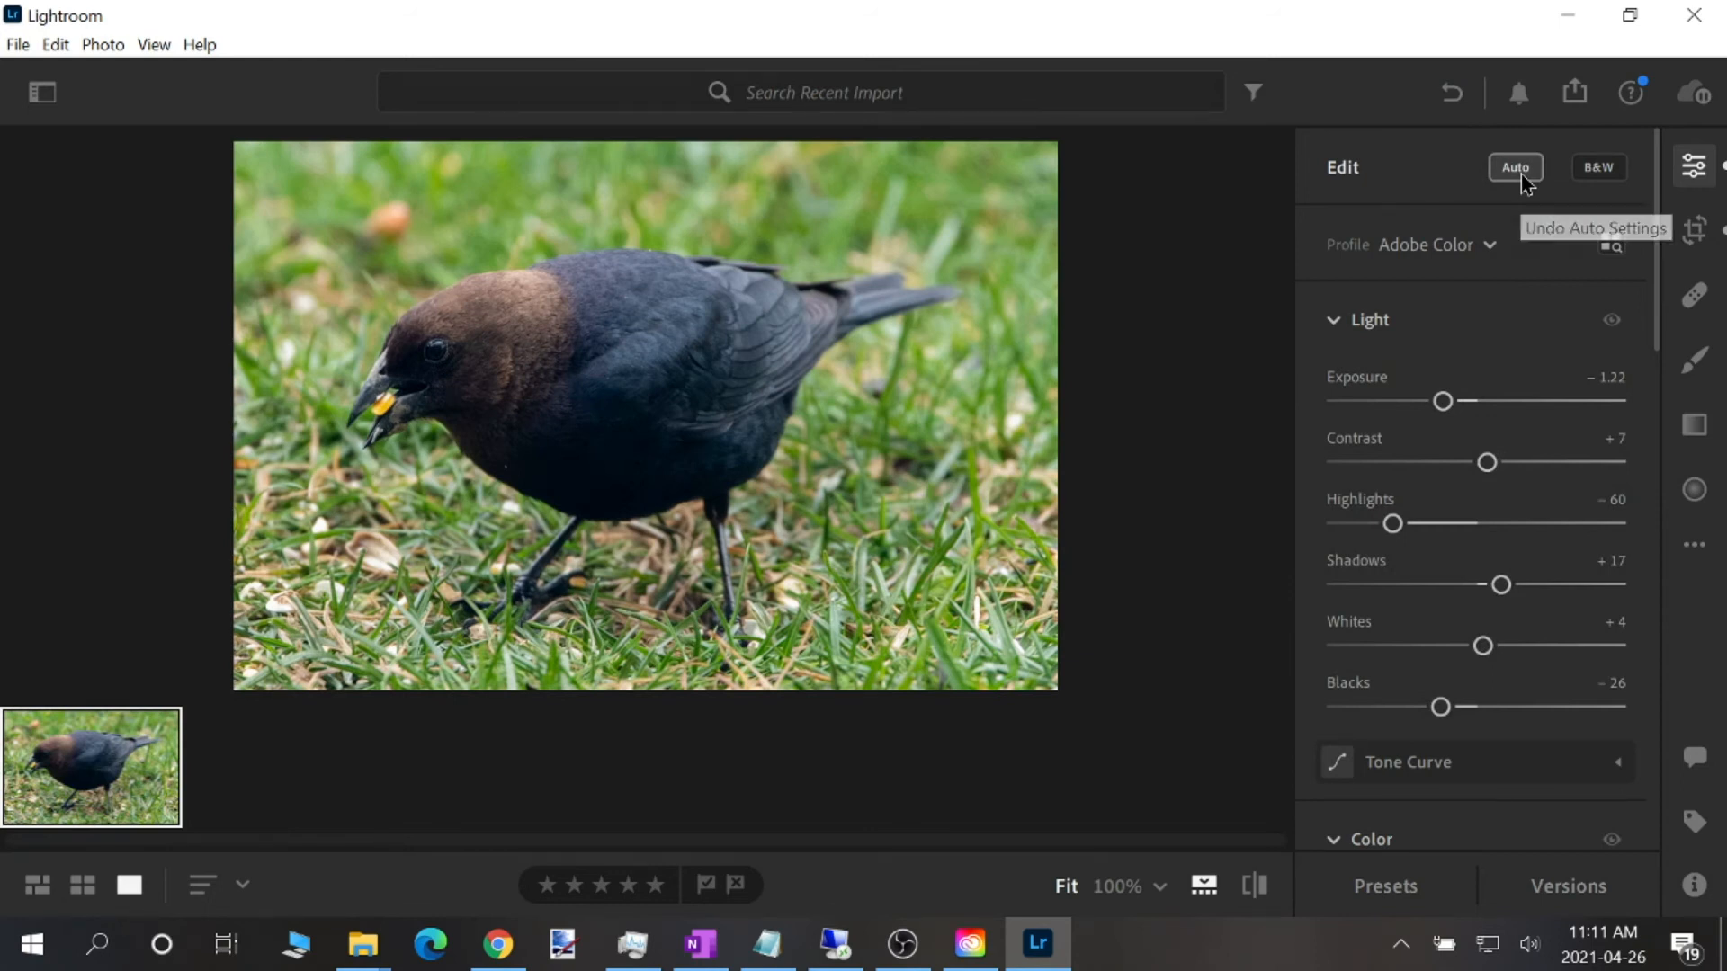
click(1524, 179)
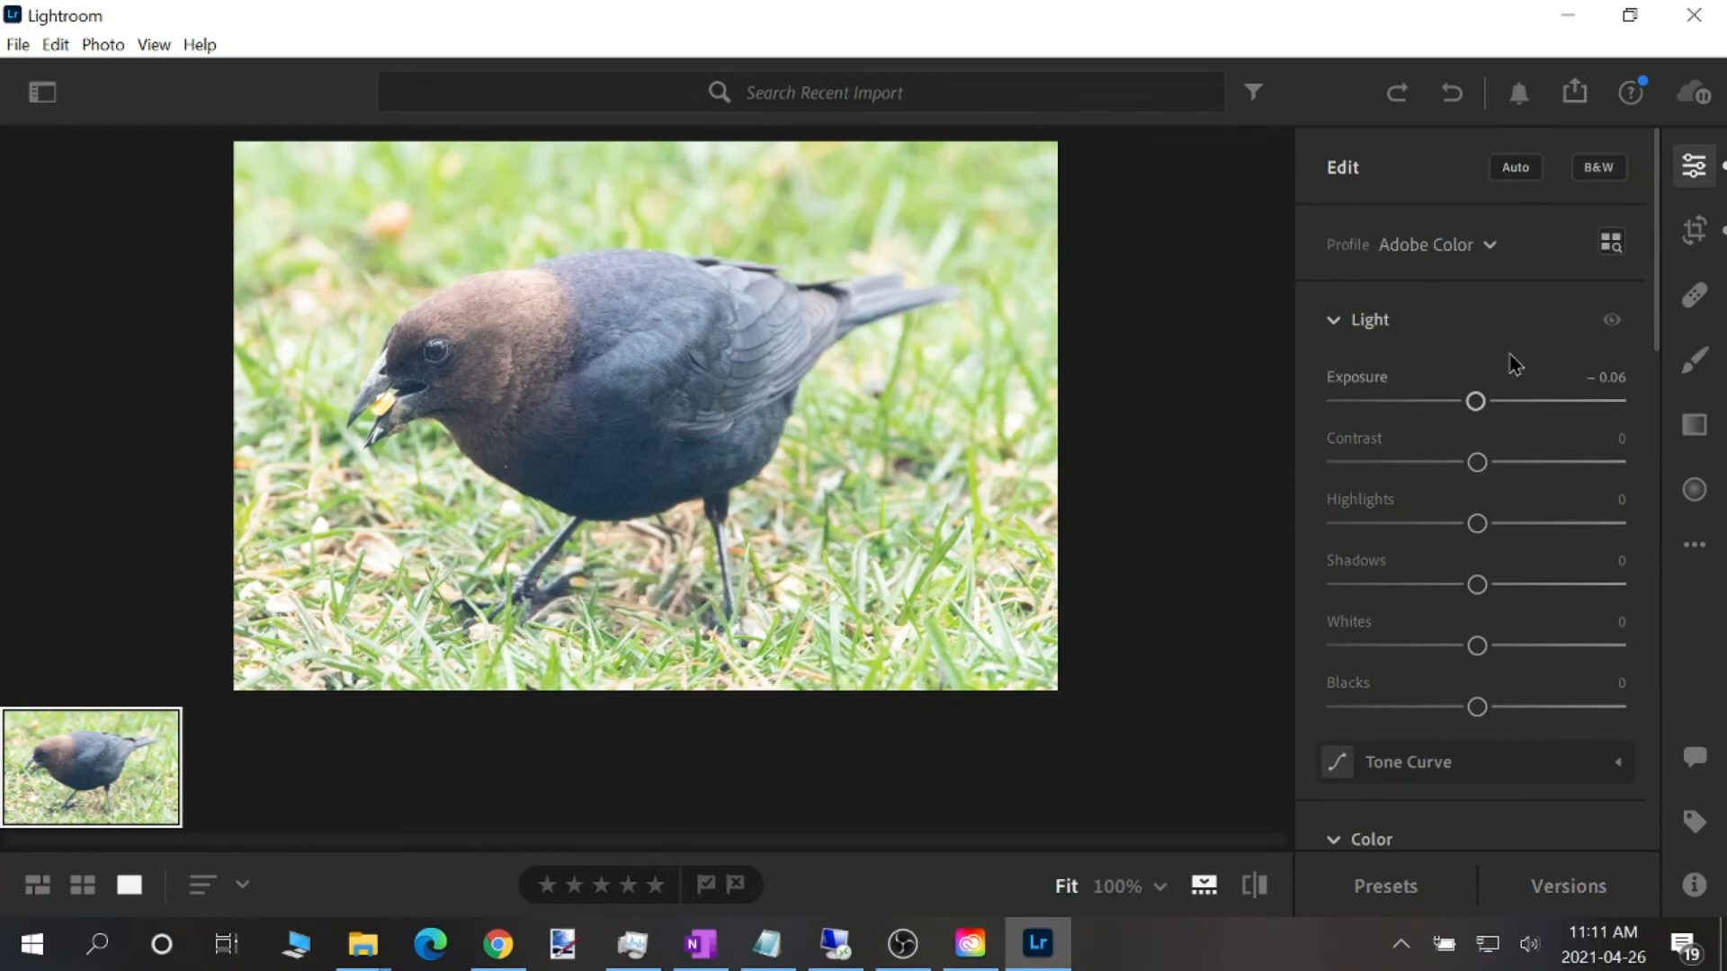
click(1525, 174)
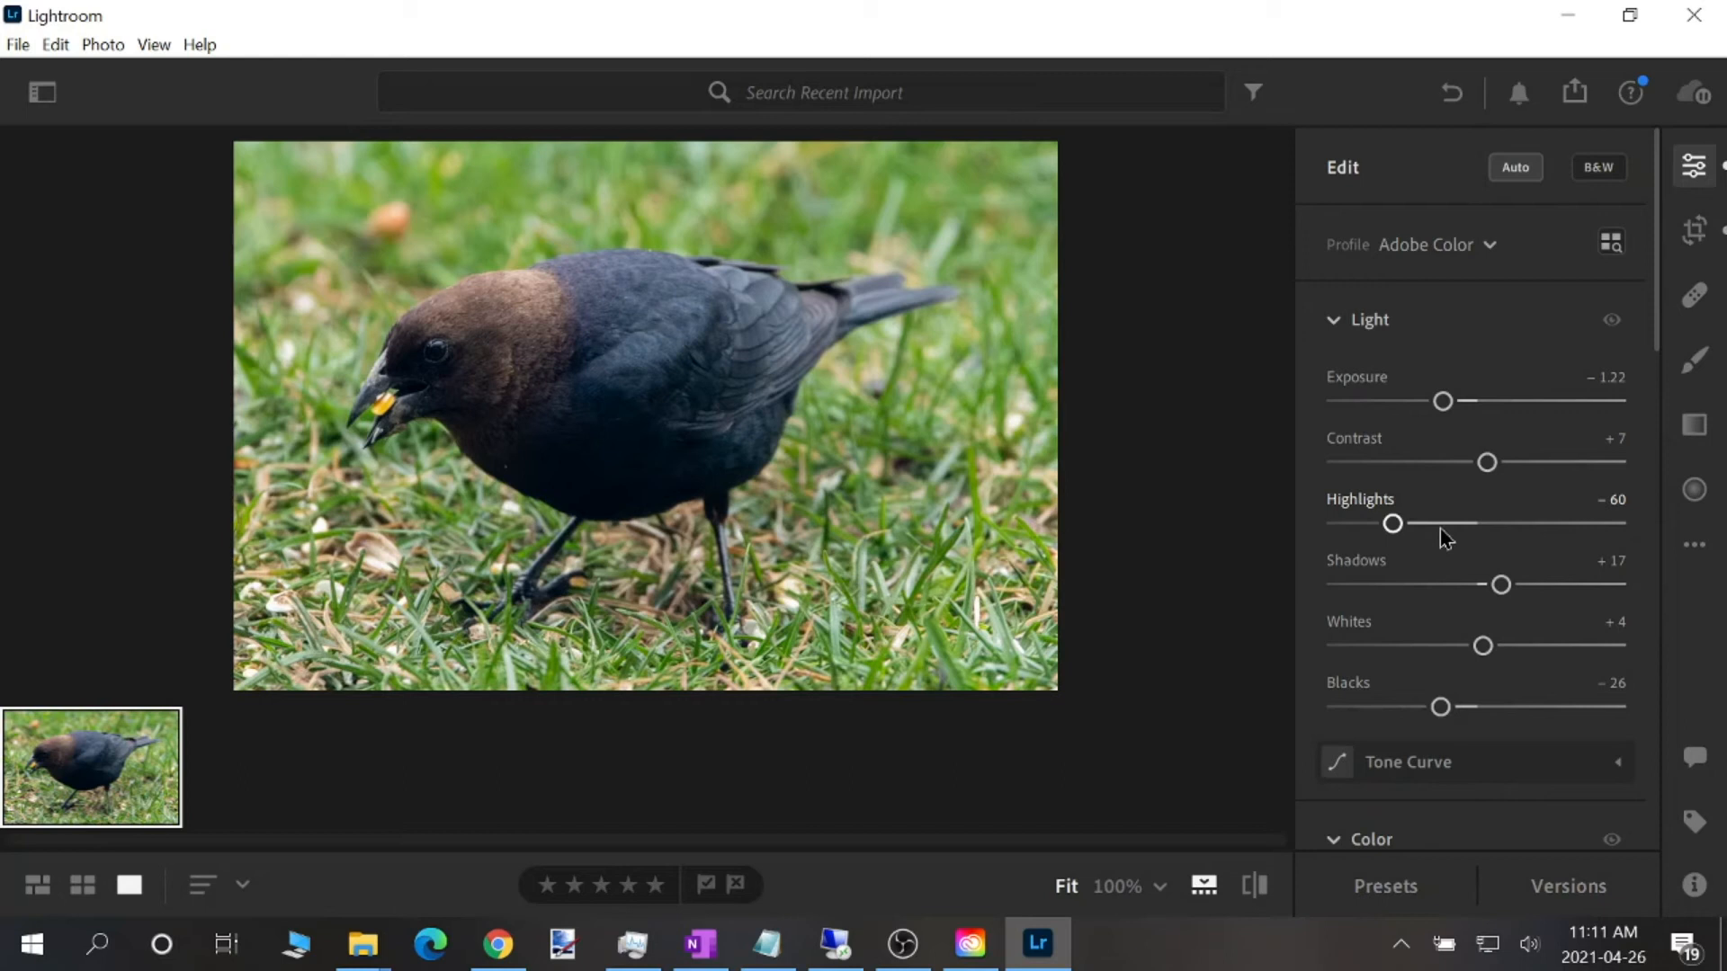
click(1516, 171)
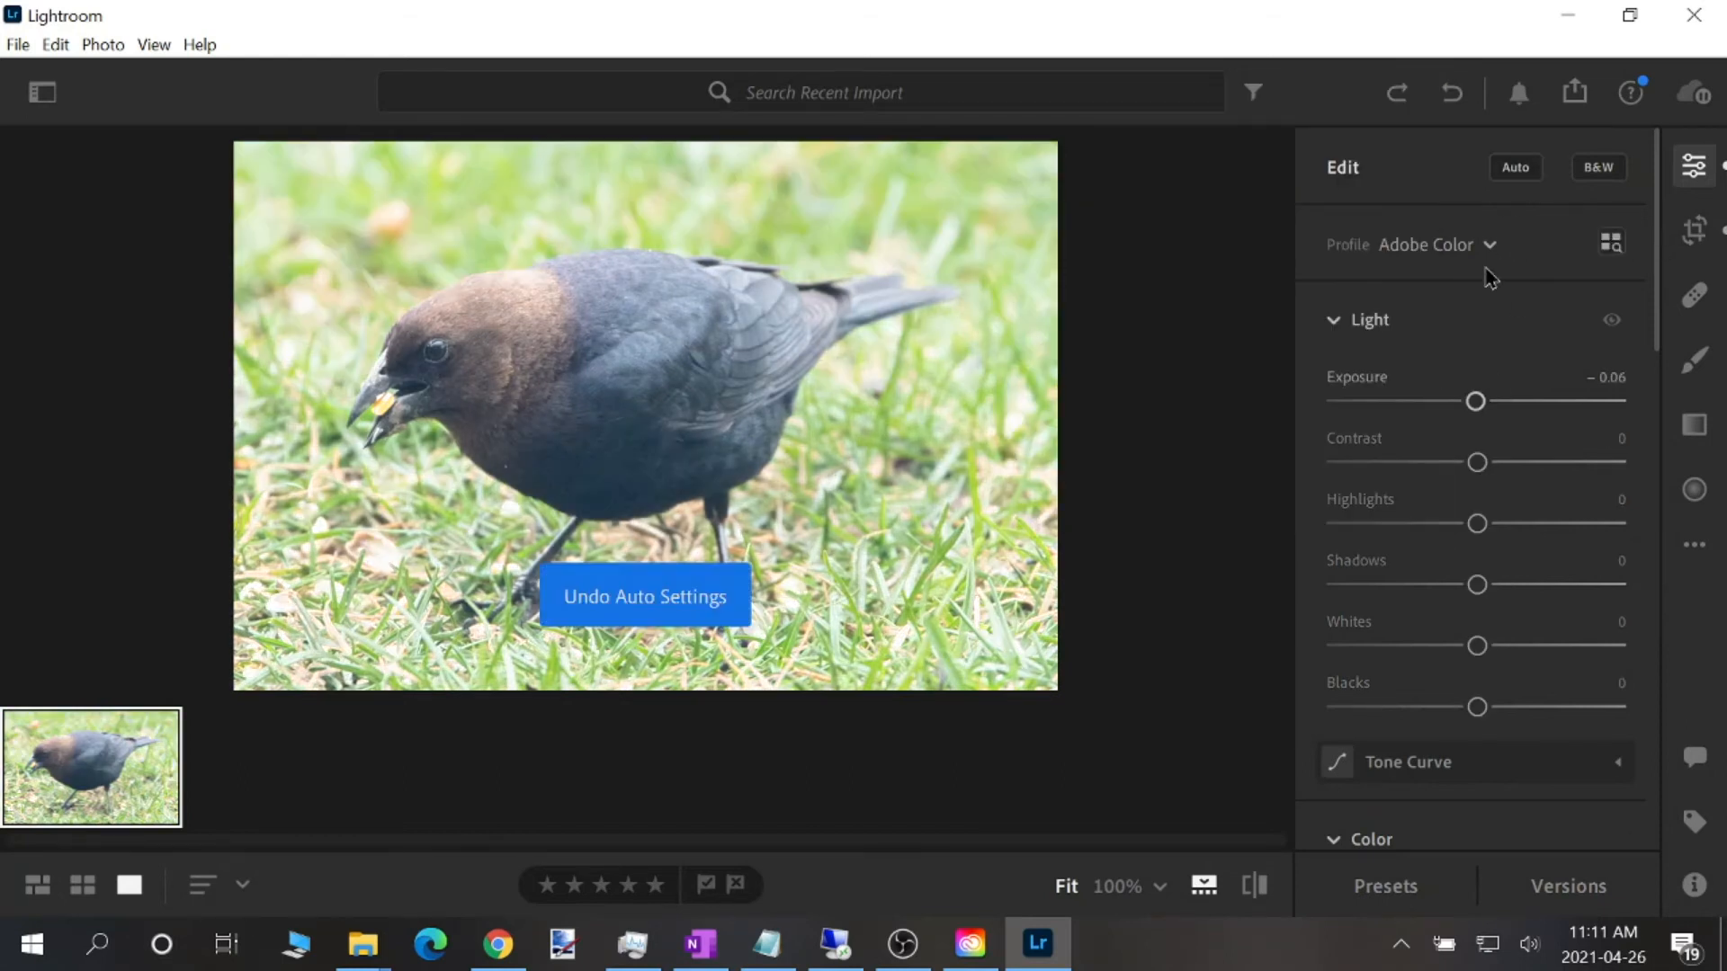
Set the bird photo's exposure to -0.73 and its contrast to +19
drag(1476, 402, 1506, 472)
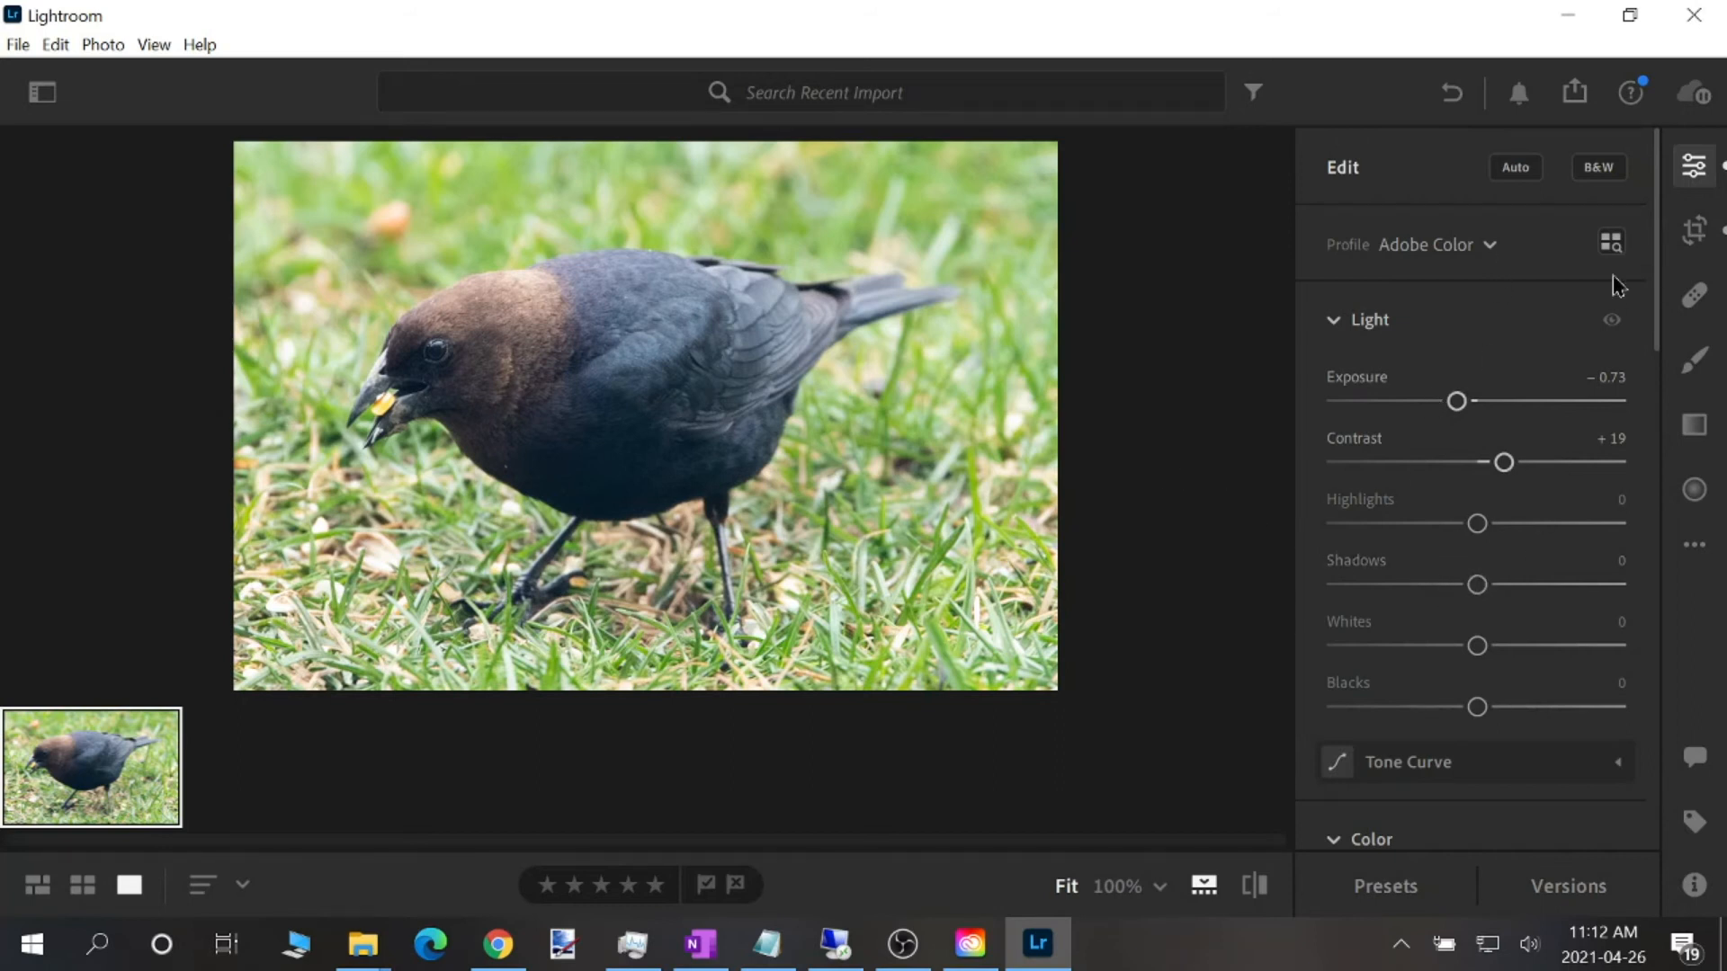
drag(1654, 259, 1696, 260)
Add the keyword "brown headed cowbird" to the bird photo
key(k)
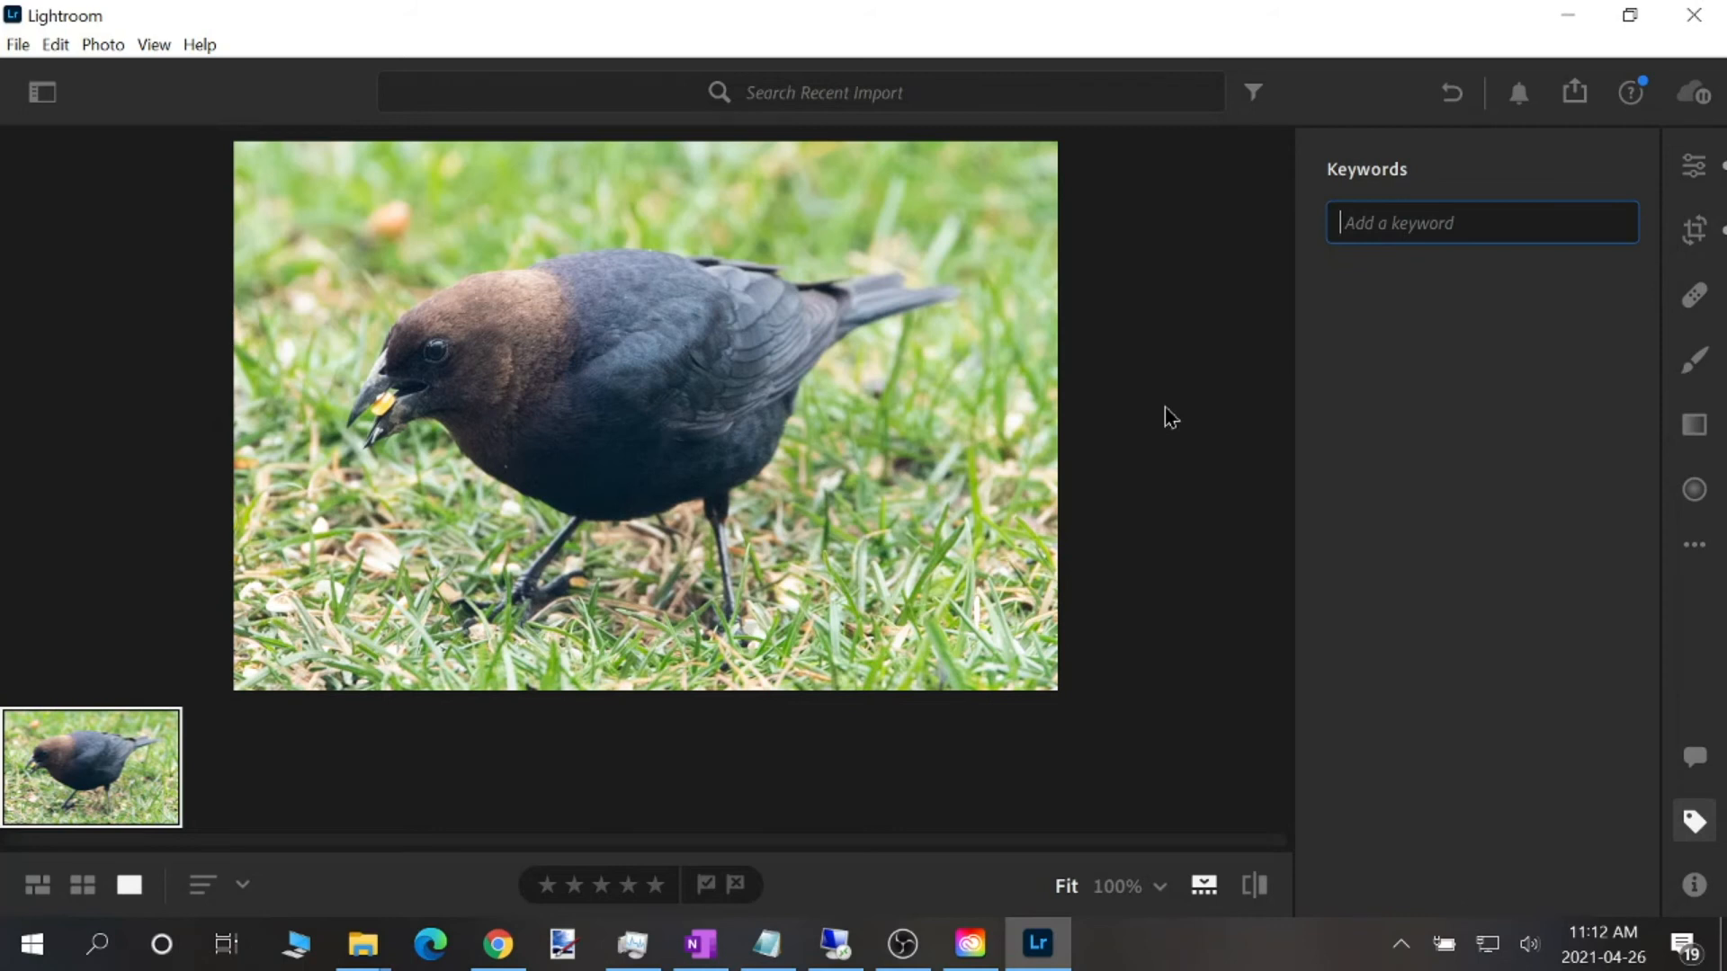
text(brown)
key(BackSpace)
key(BackSpace)
key(BackSpace)
text(own)
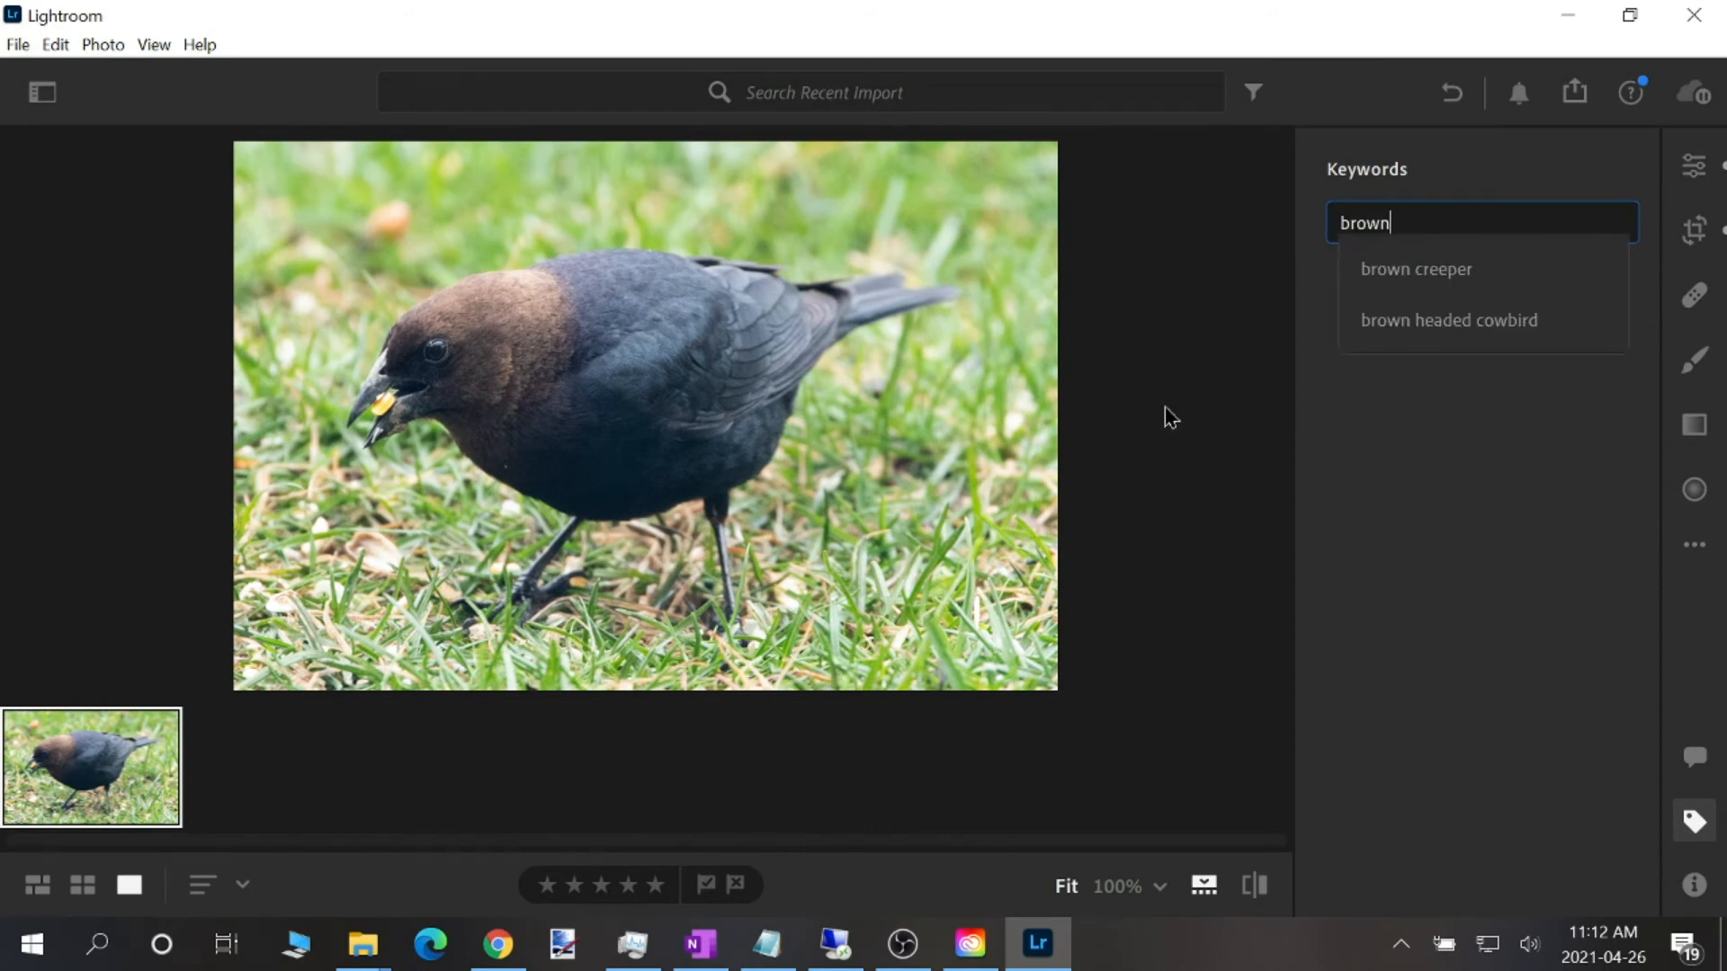
key(Down)
key(Return)
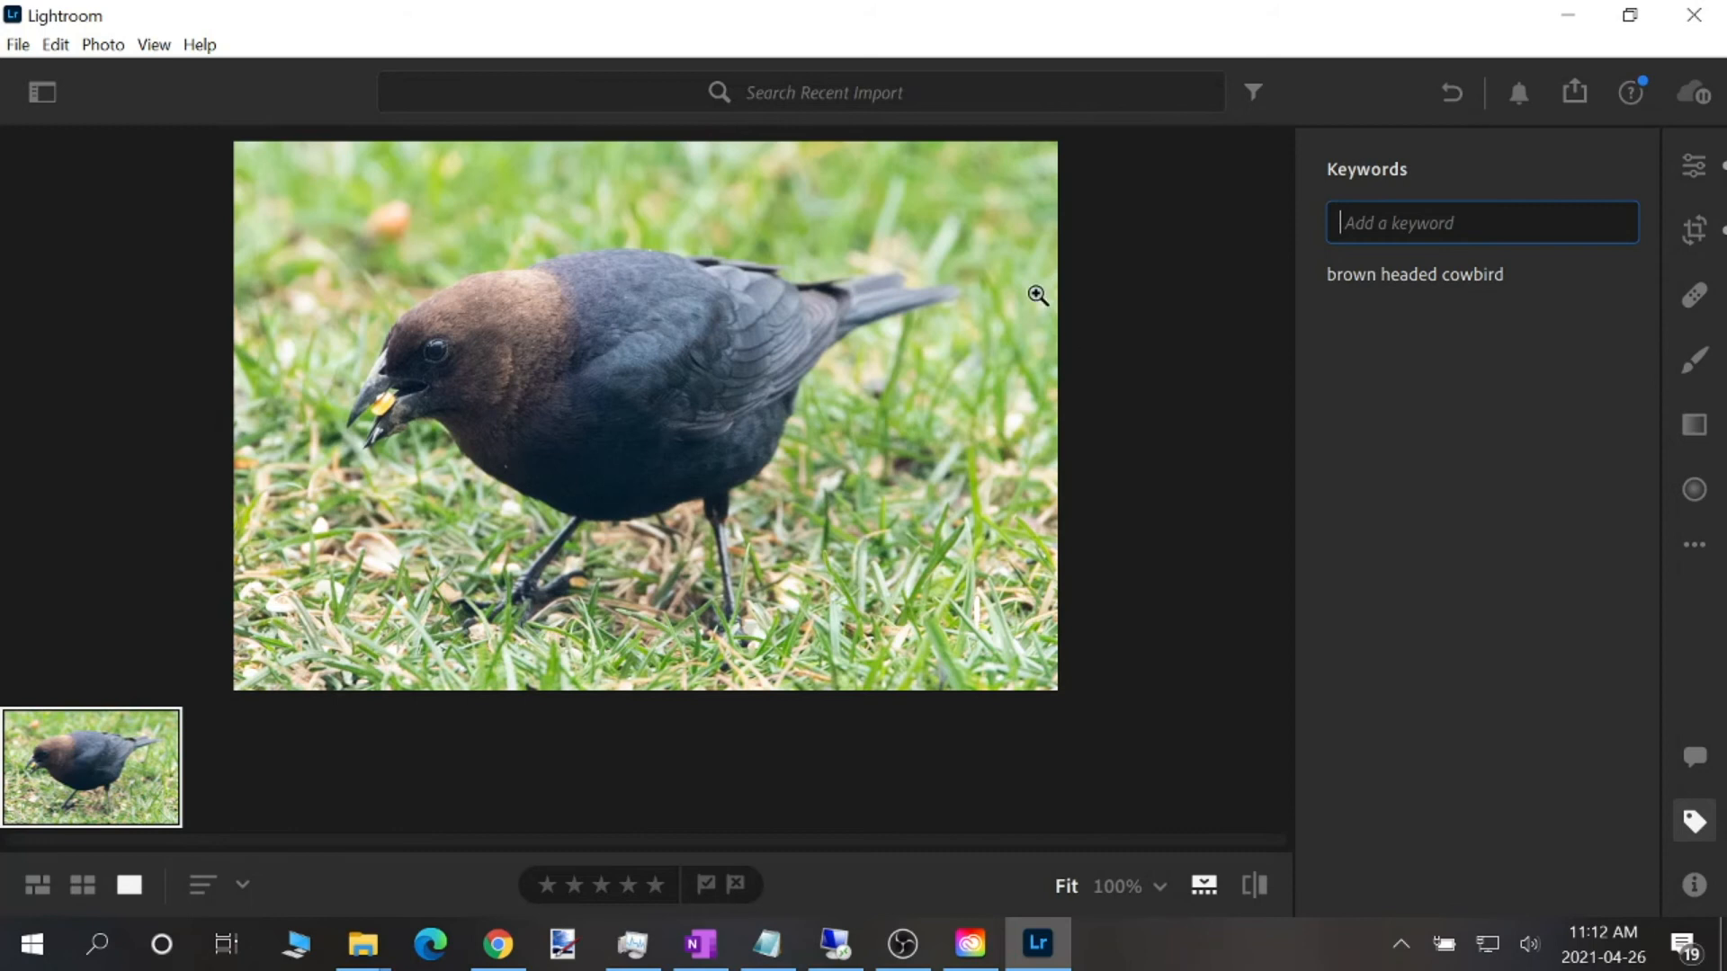
Search the recent photos by the keyword "brown headed cowbird", show the filter options and clear the search
click(748, 93)
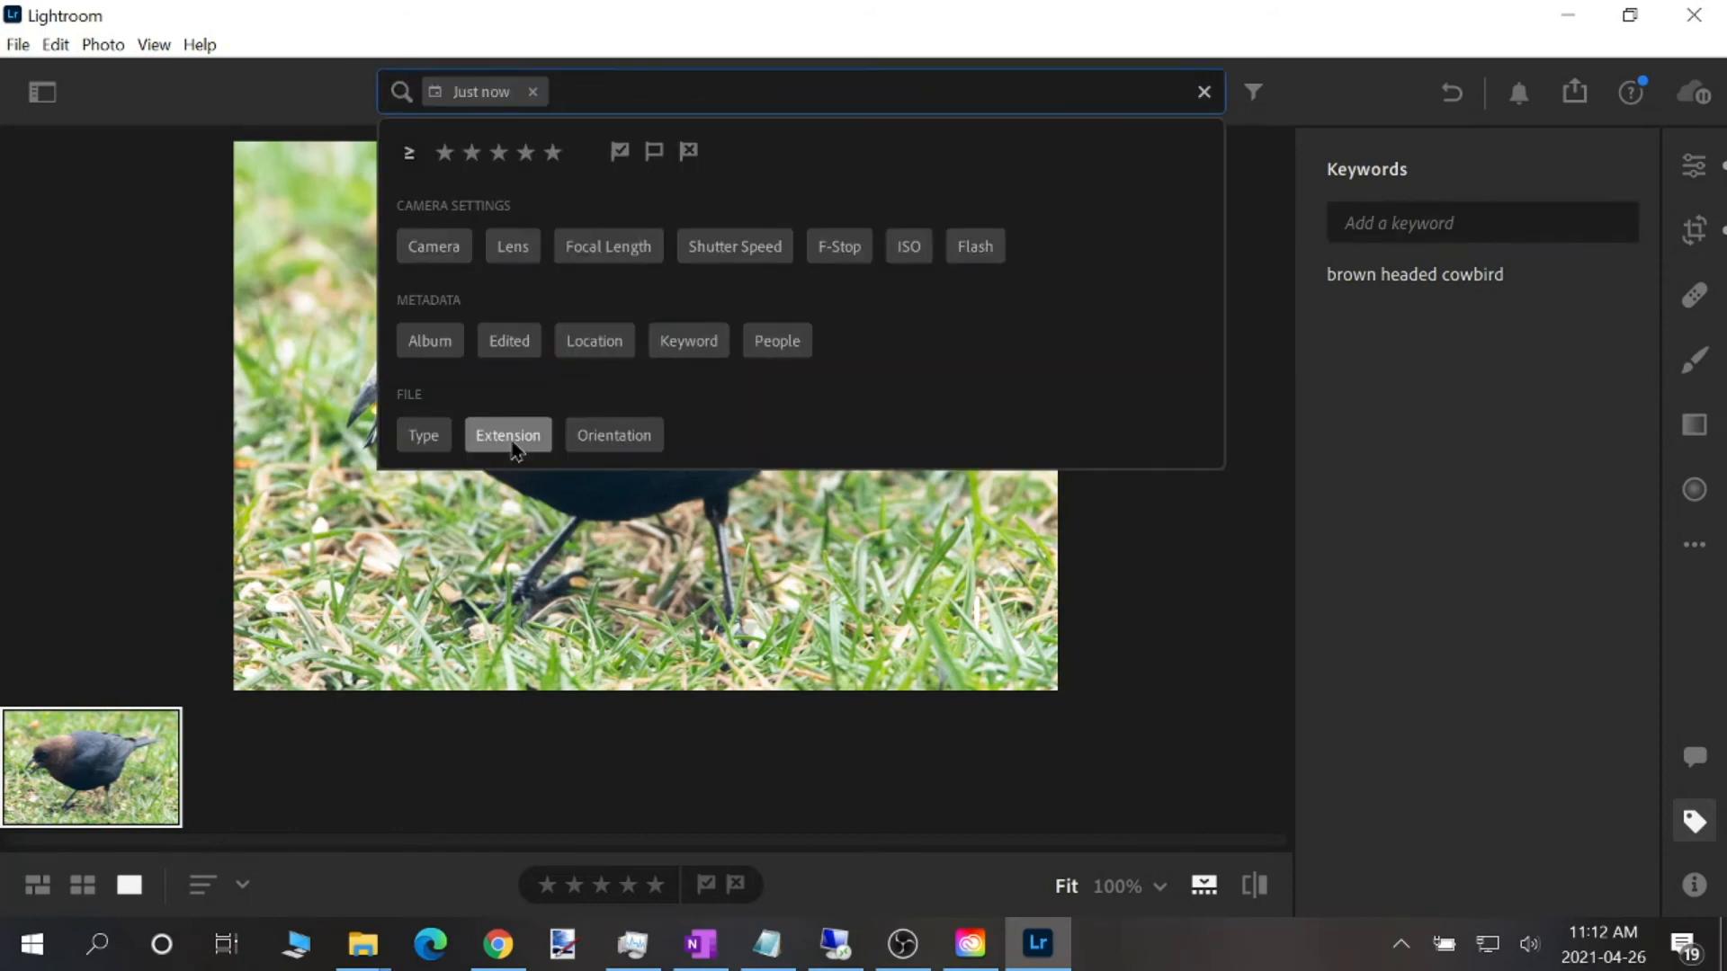
click(697, 351)
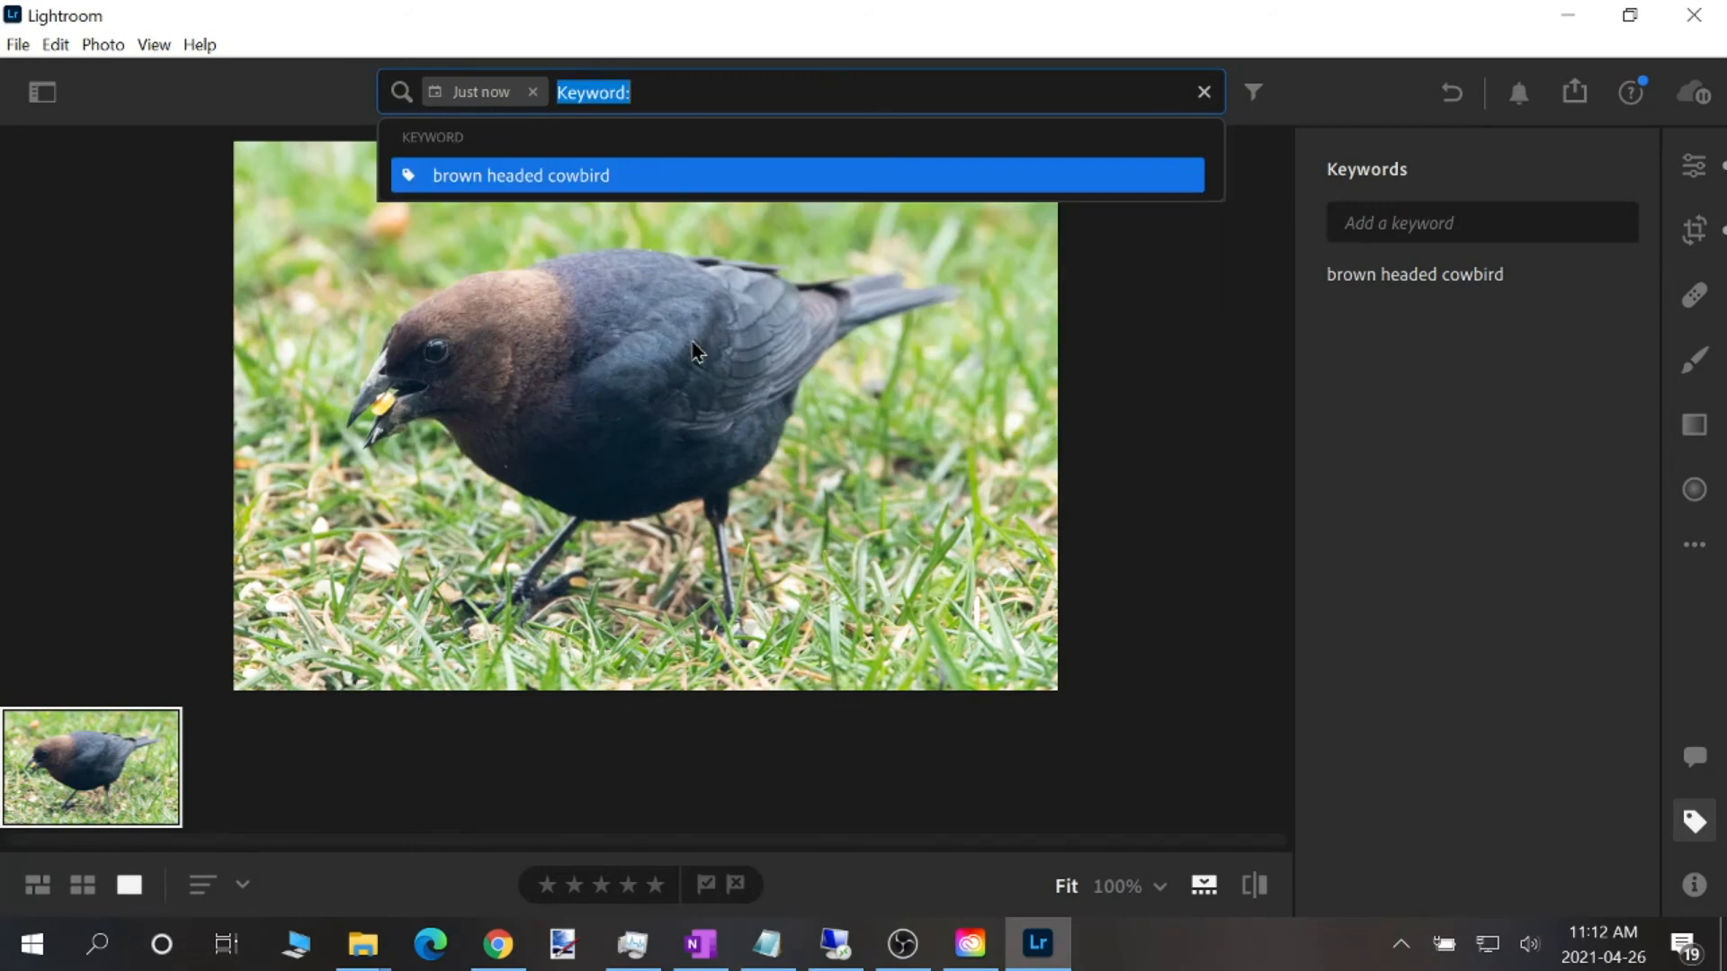
click(615, 175)
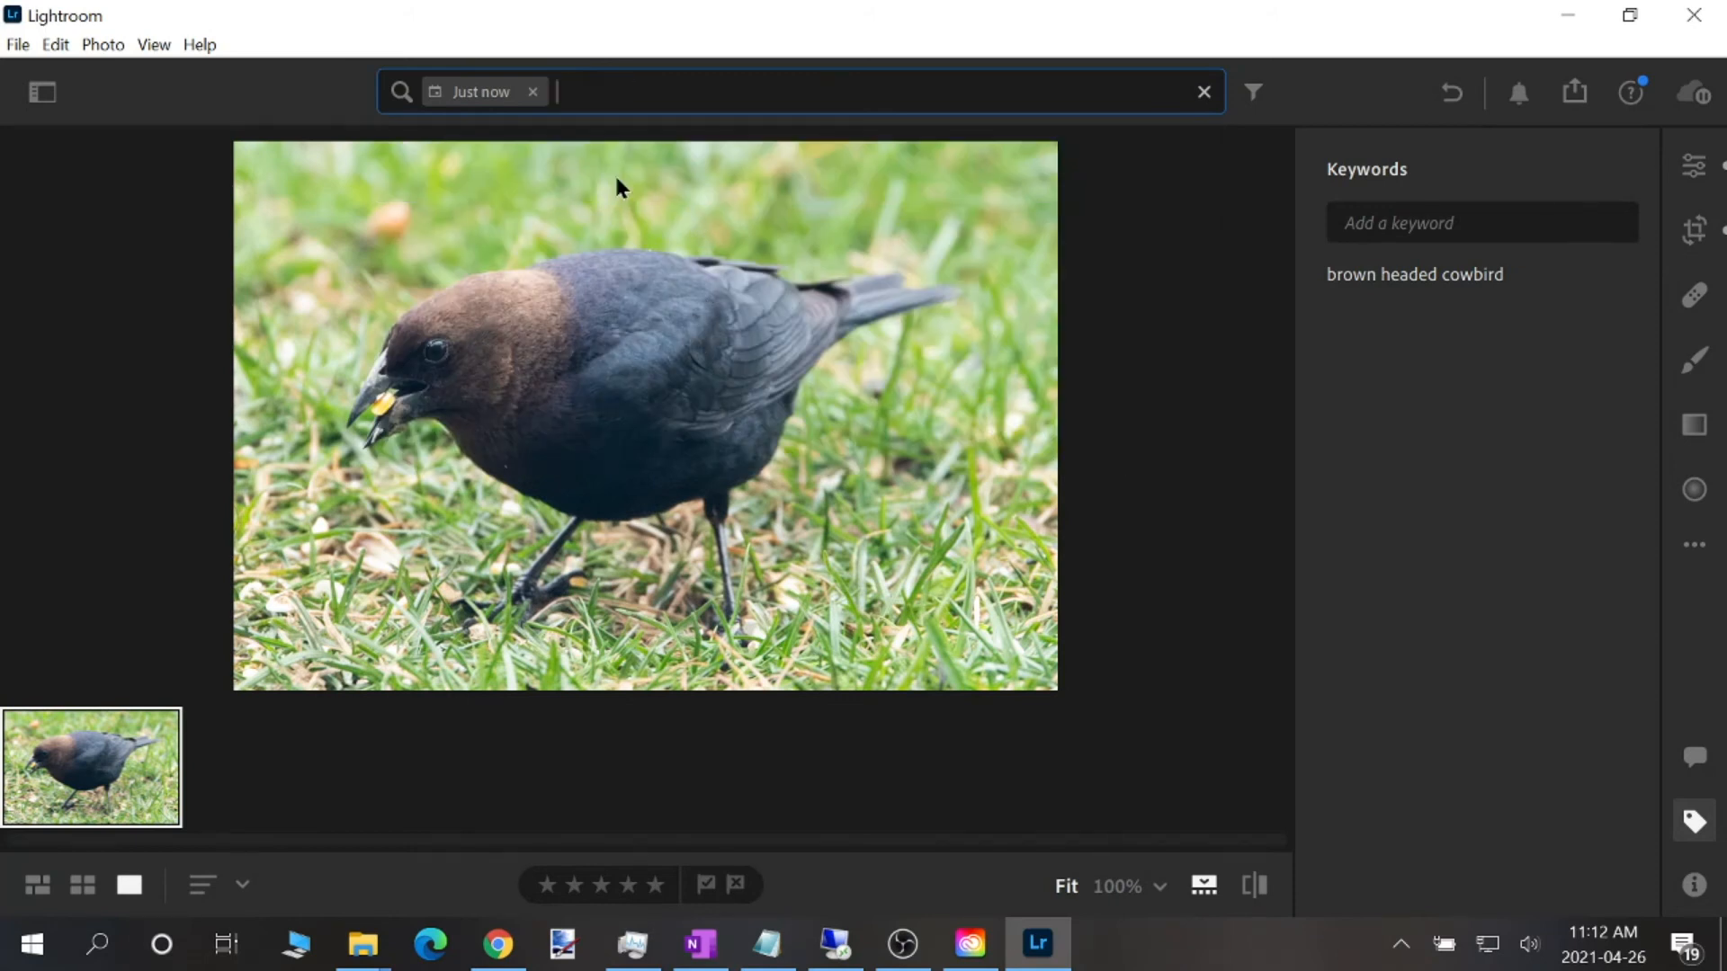
click(1252, 94)
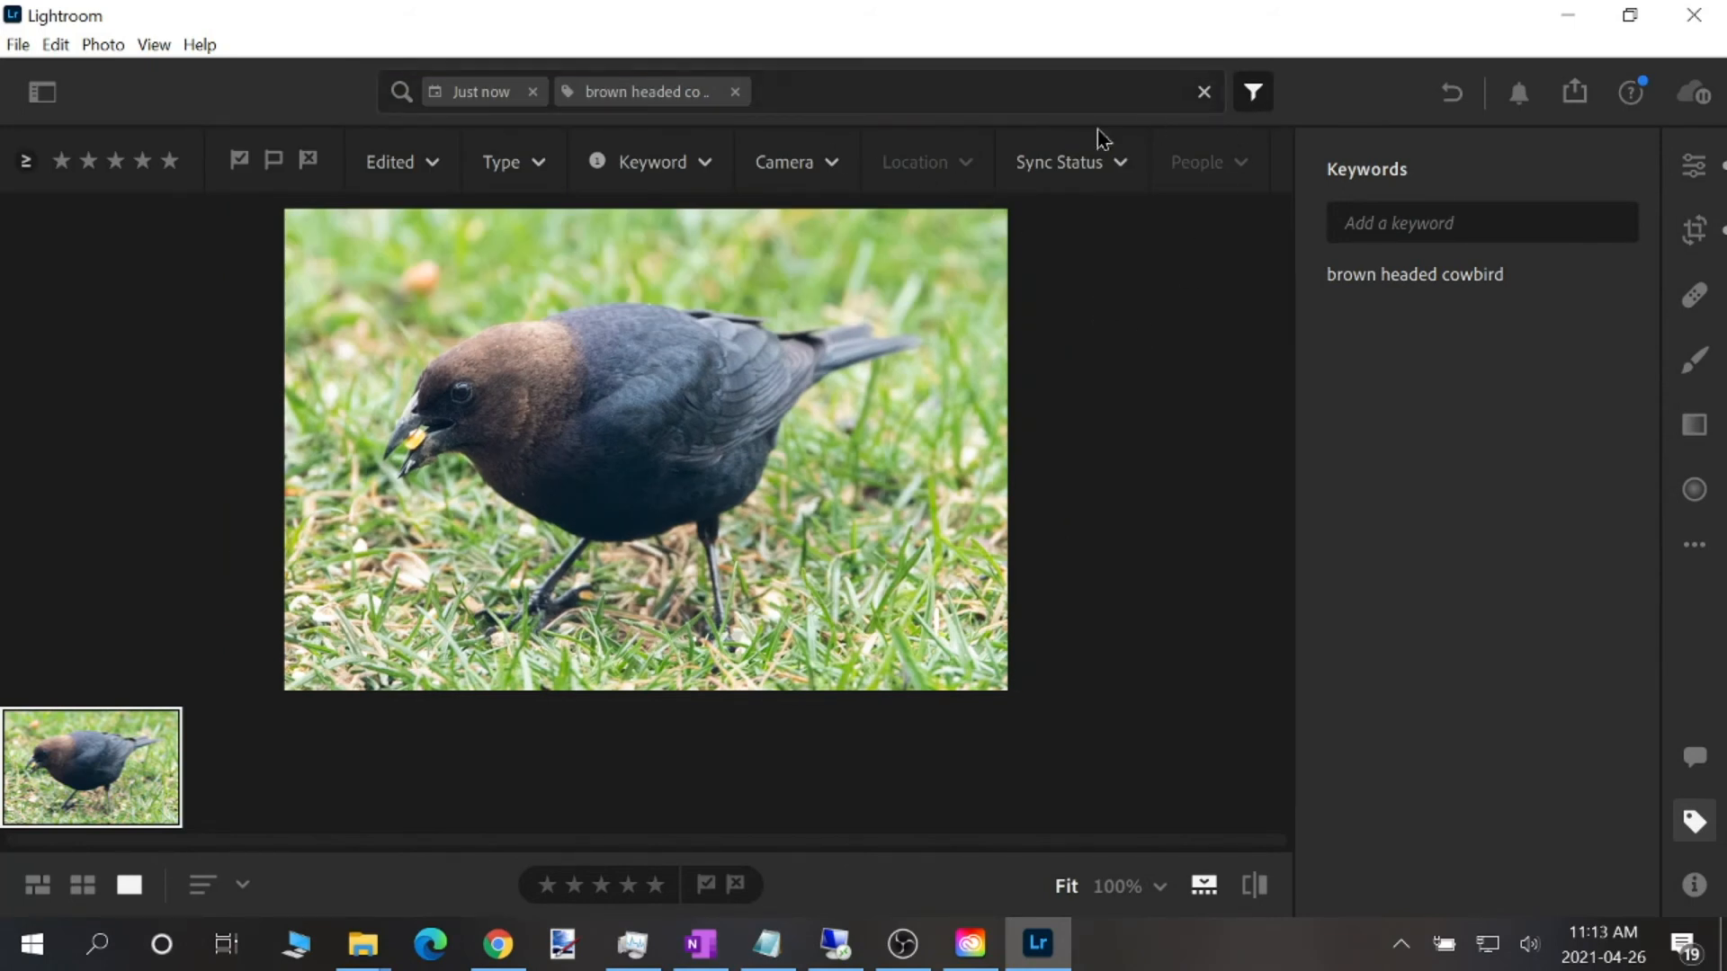
drag(452, 97, 738, 112)
click(1204, 91)
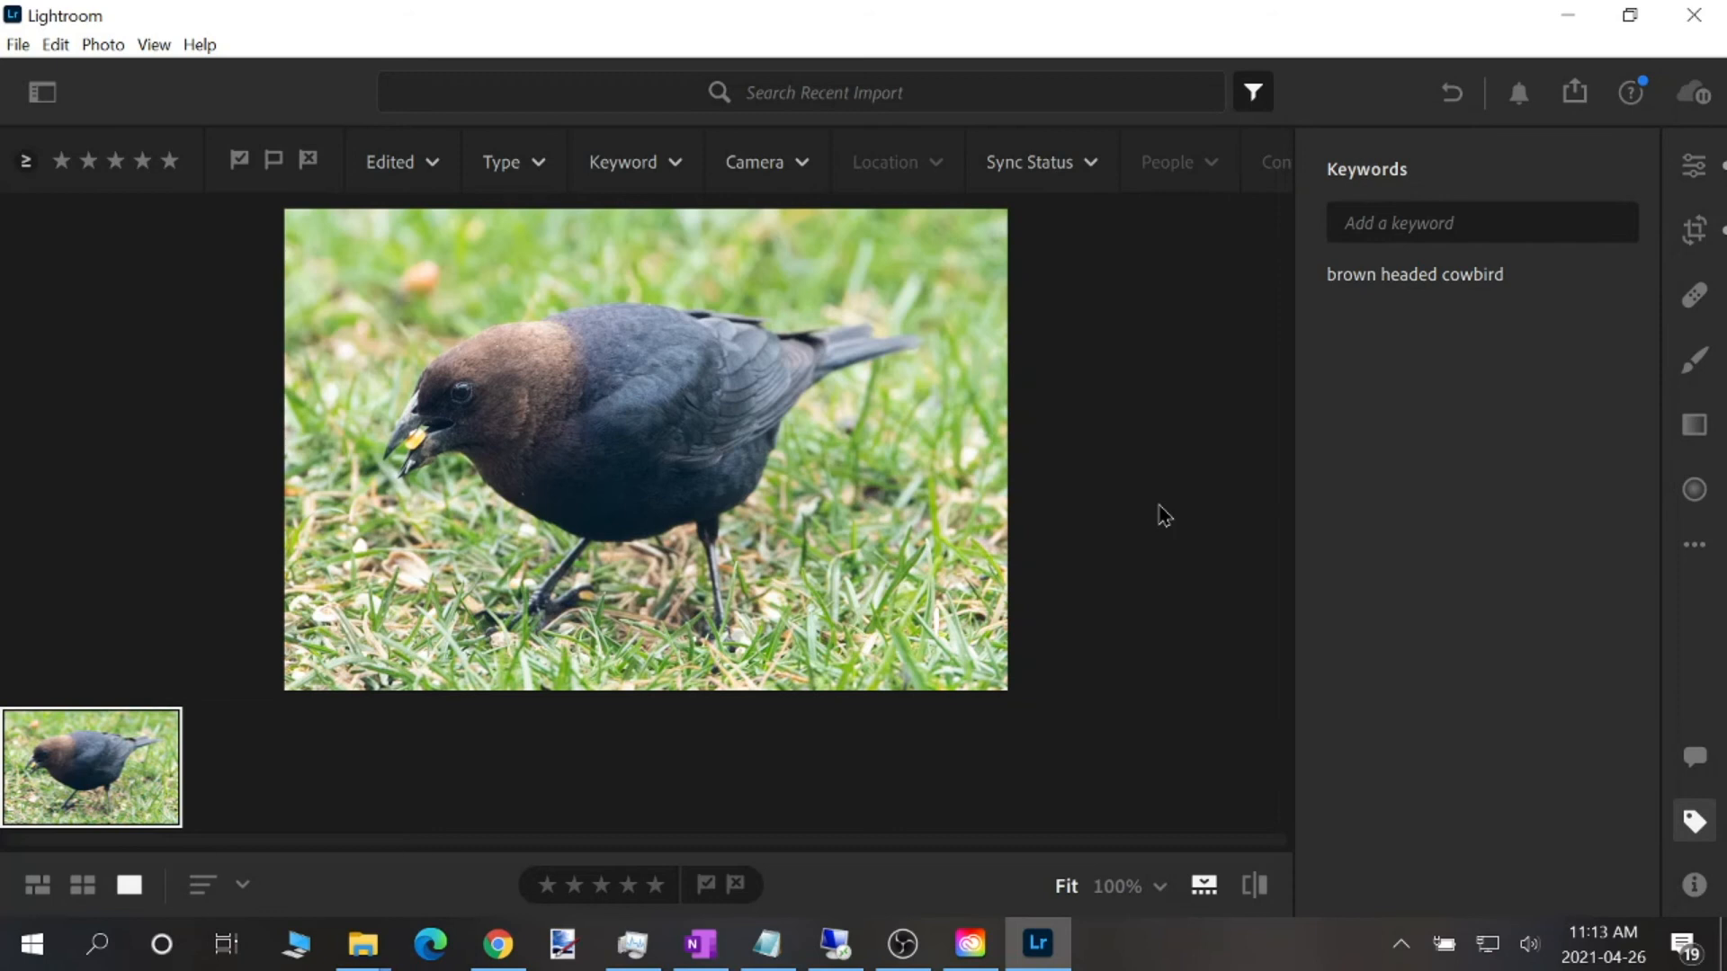
Open the export settings for the bird photo
click(95, 47)
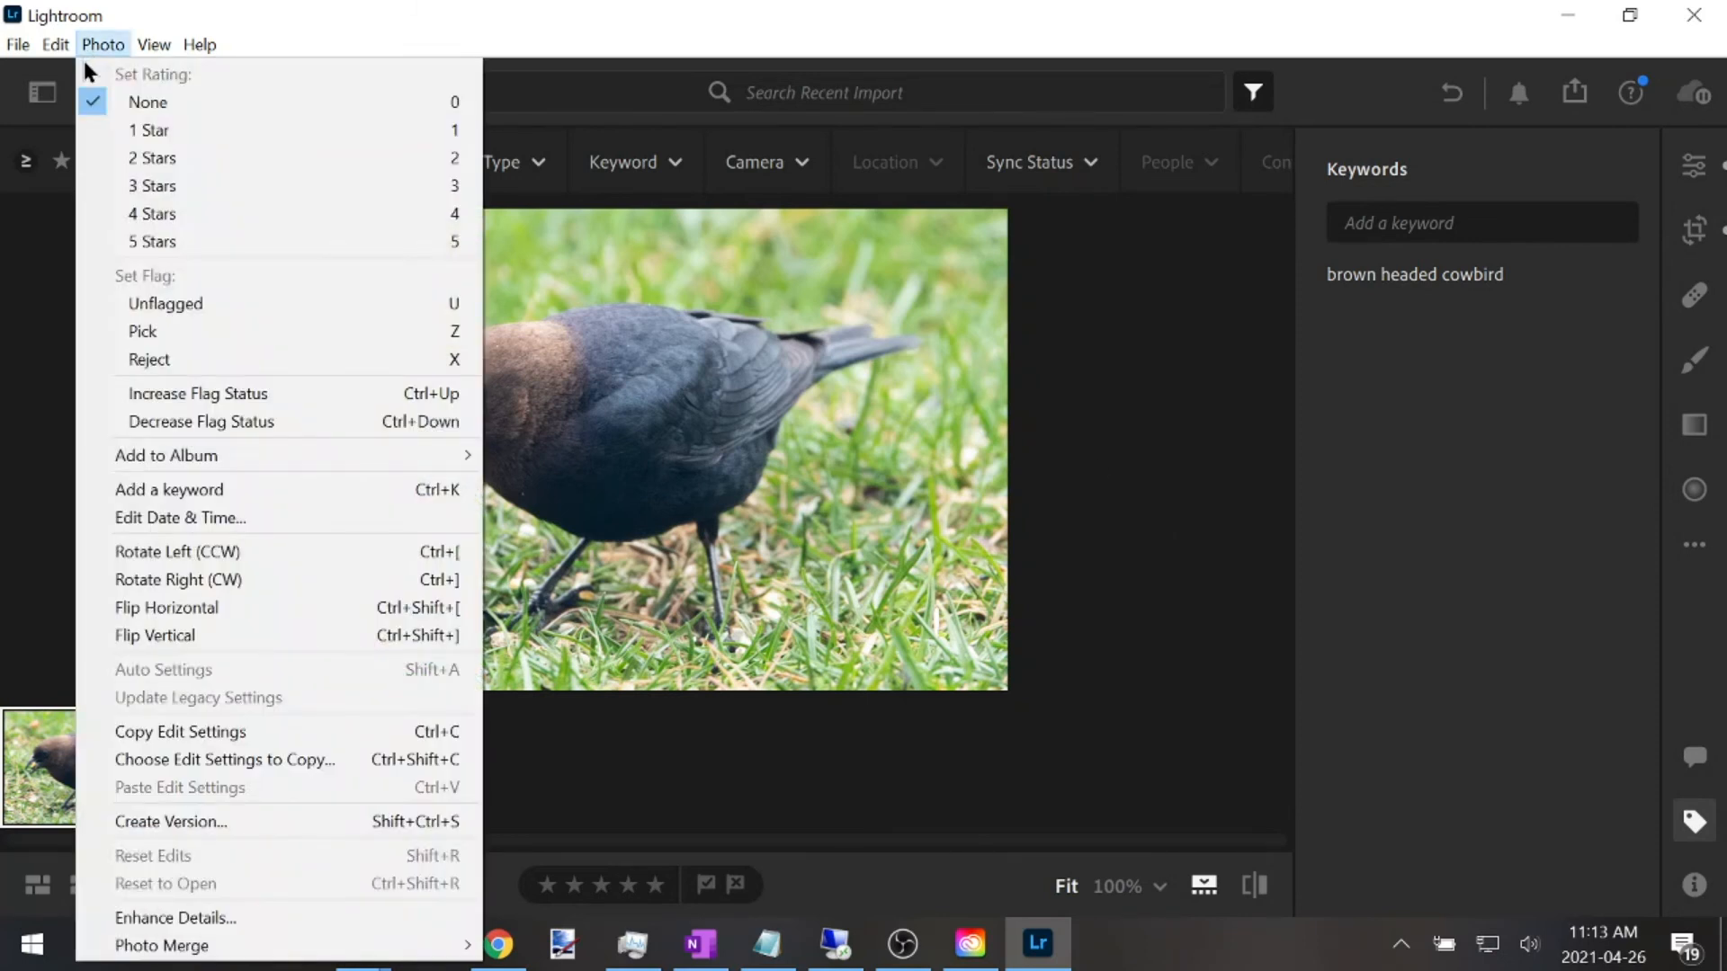
mouse_move(29, 50)
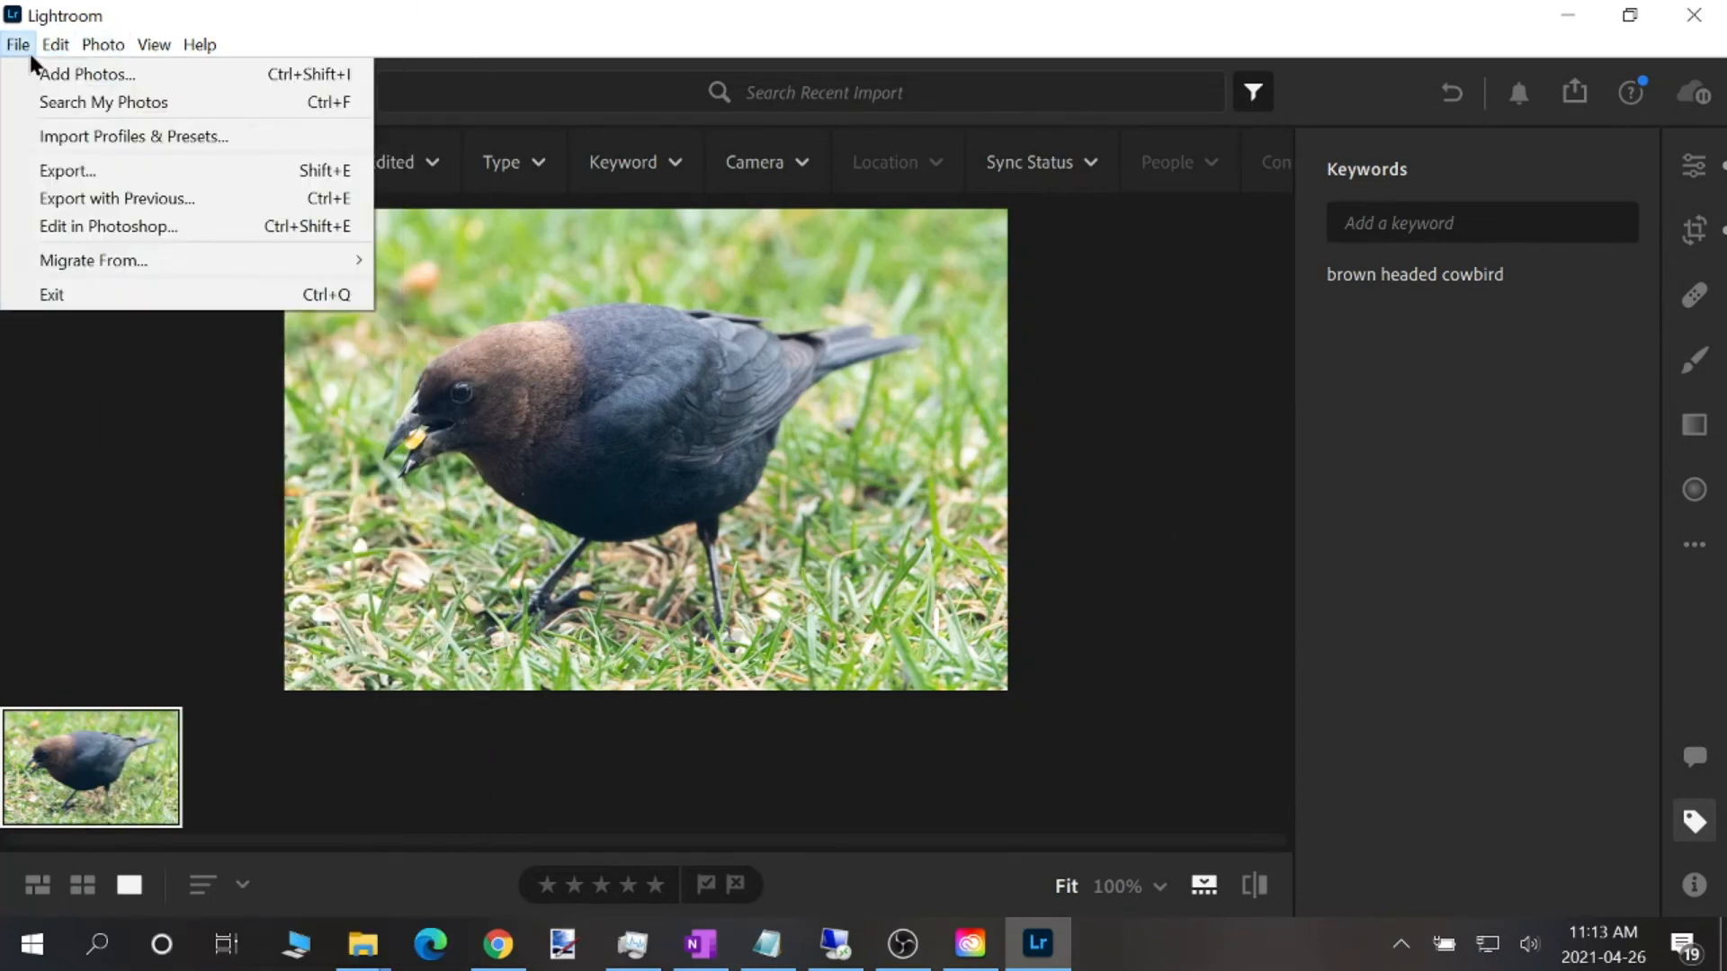
click(49, 169)
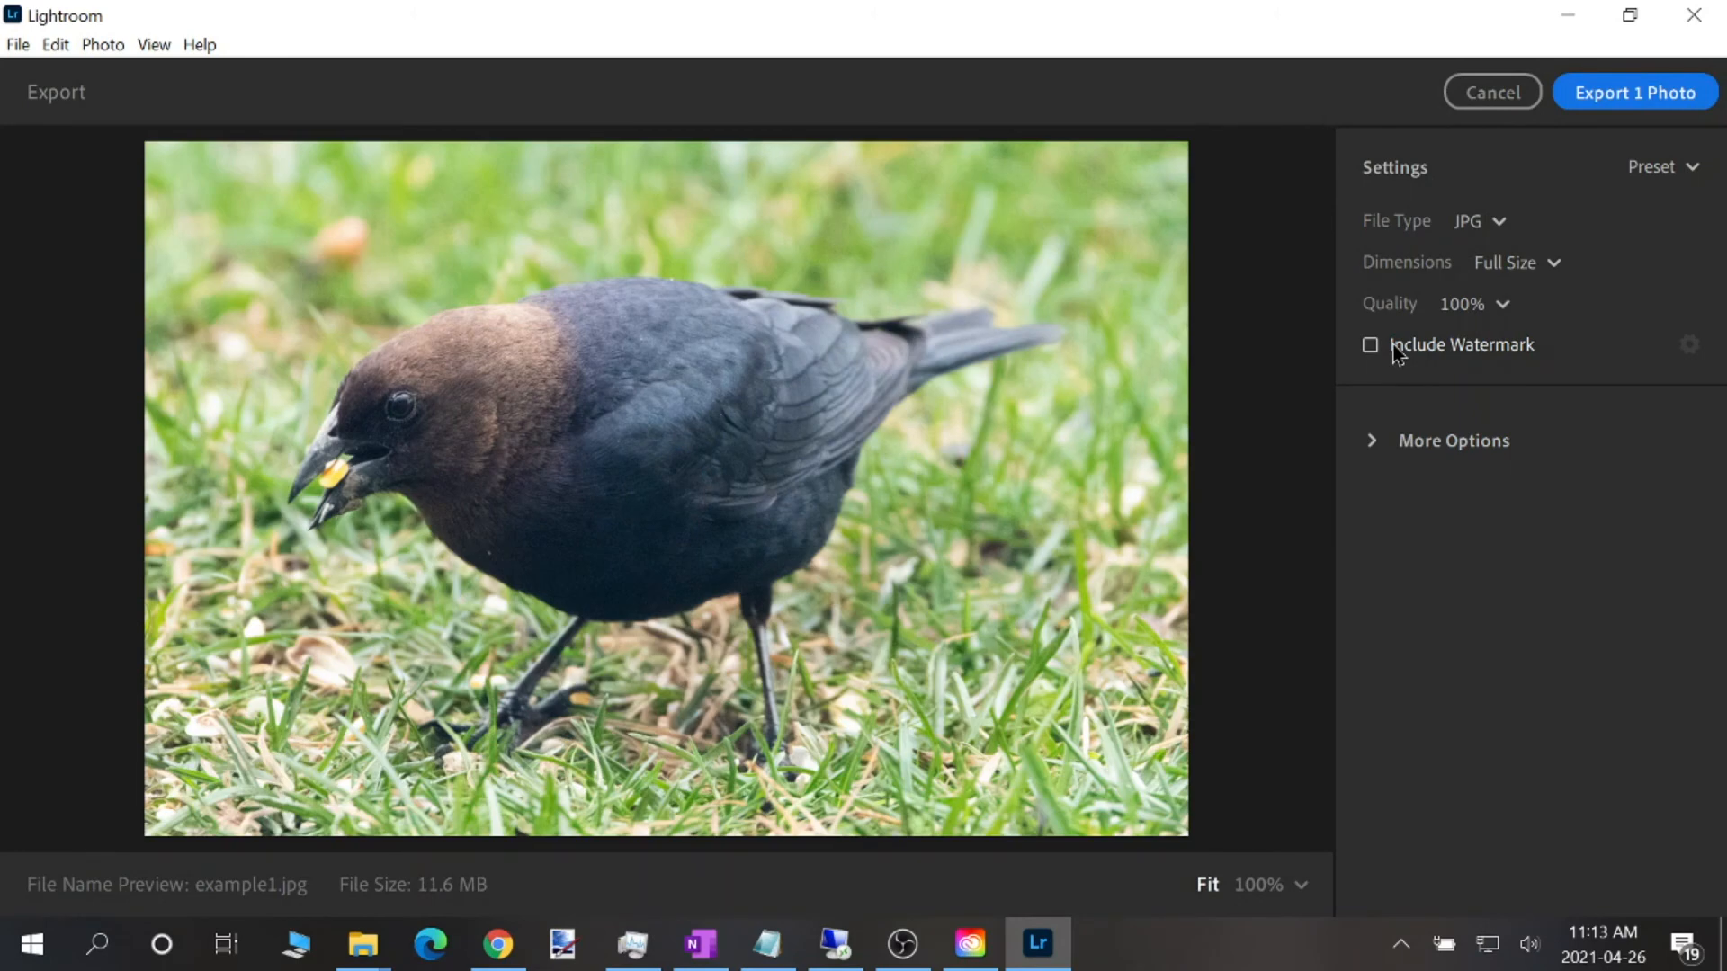
Include the watermark and set the JPG export to Small dimensions at 80% quality
click(1370, 345)
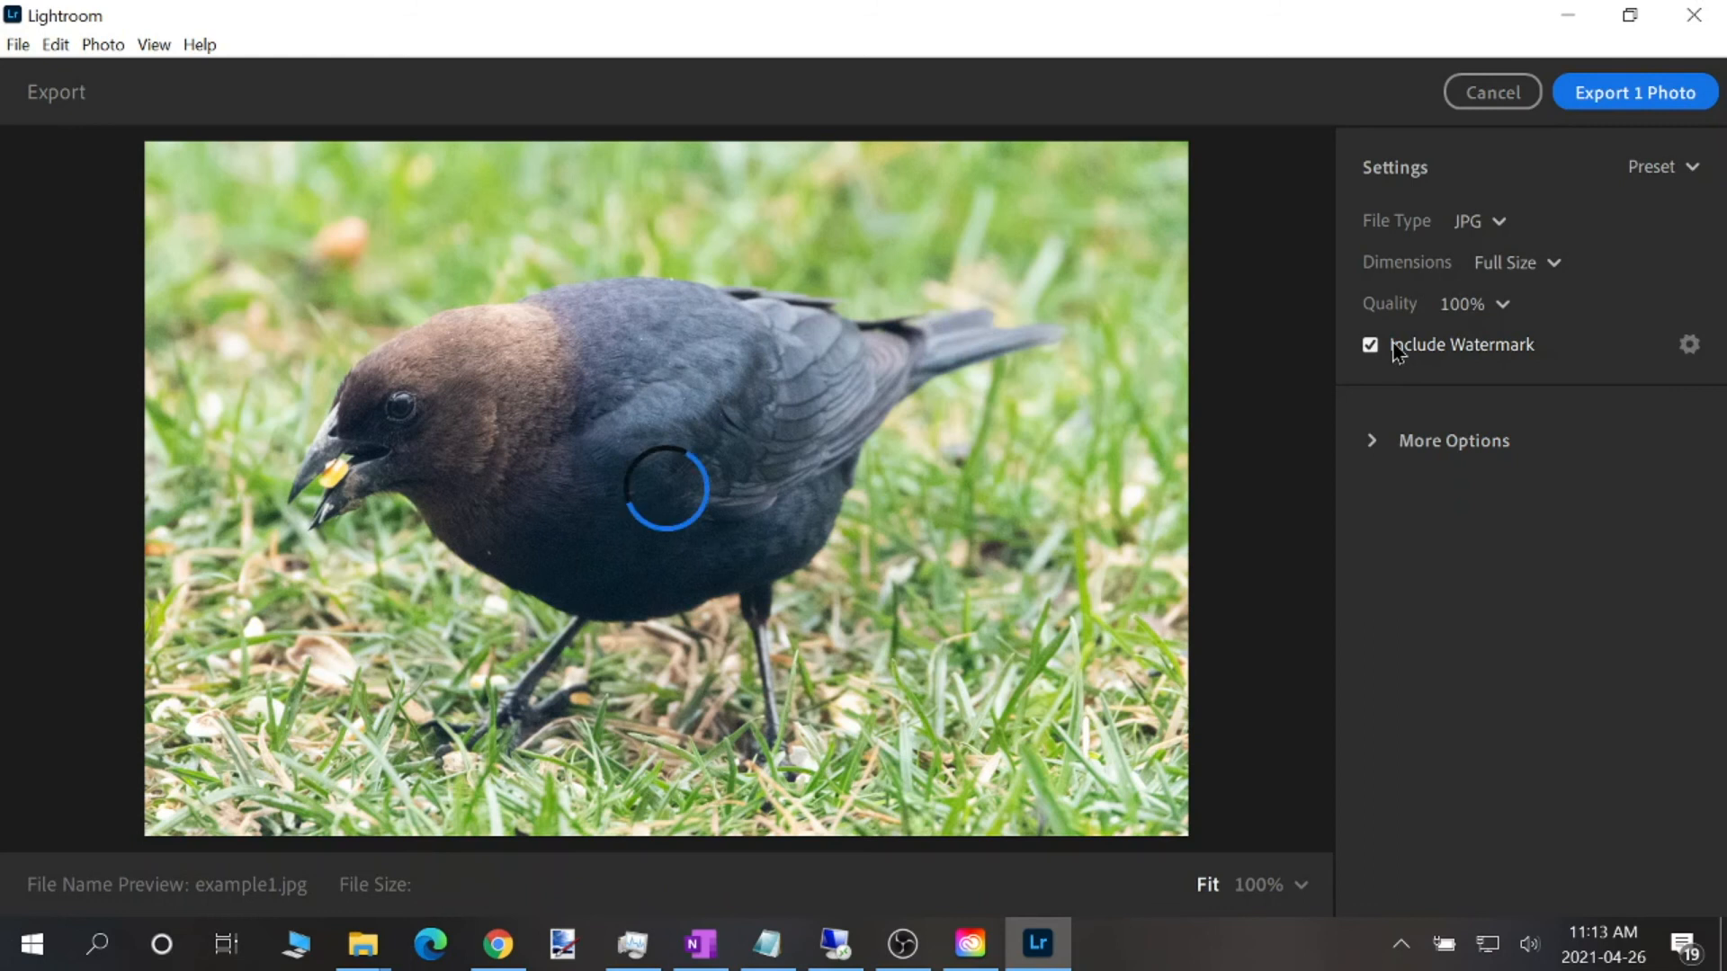
click(1517, 270)
click(1500, 309)
click(1476, 313)
click(1462, 428)
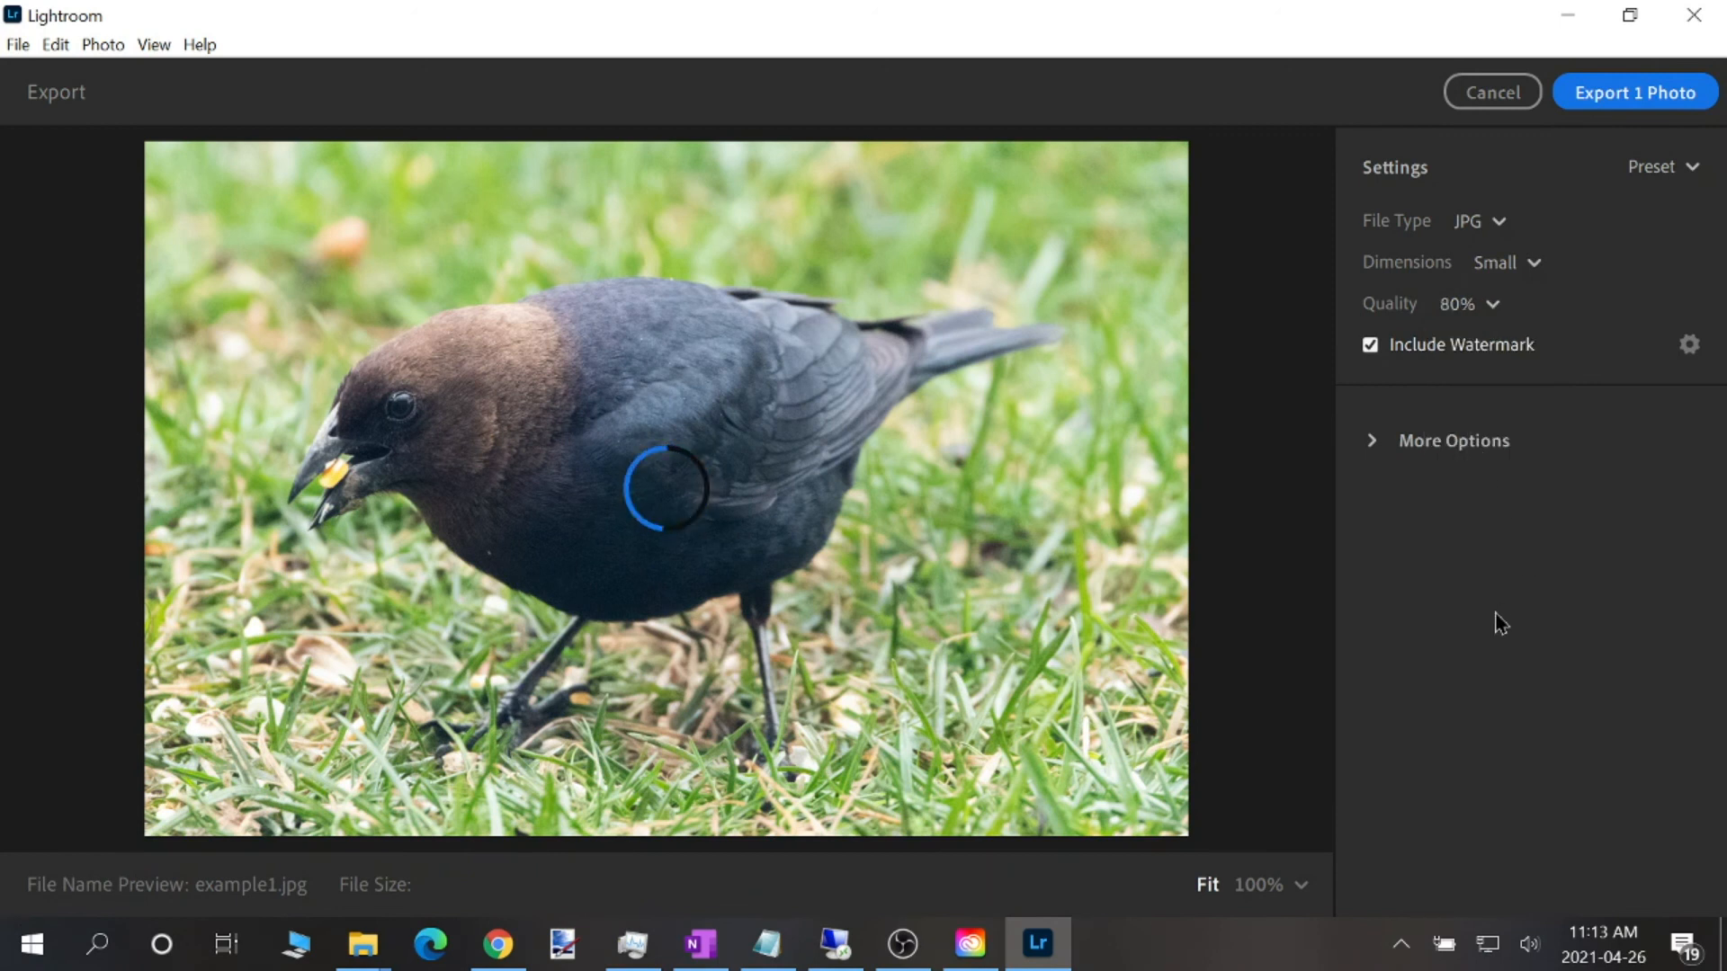
Review the text and graphic options of the export watermark and cancel without changing them
click(1689, 344)
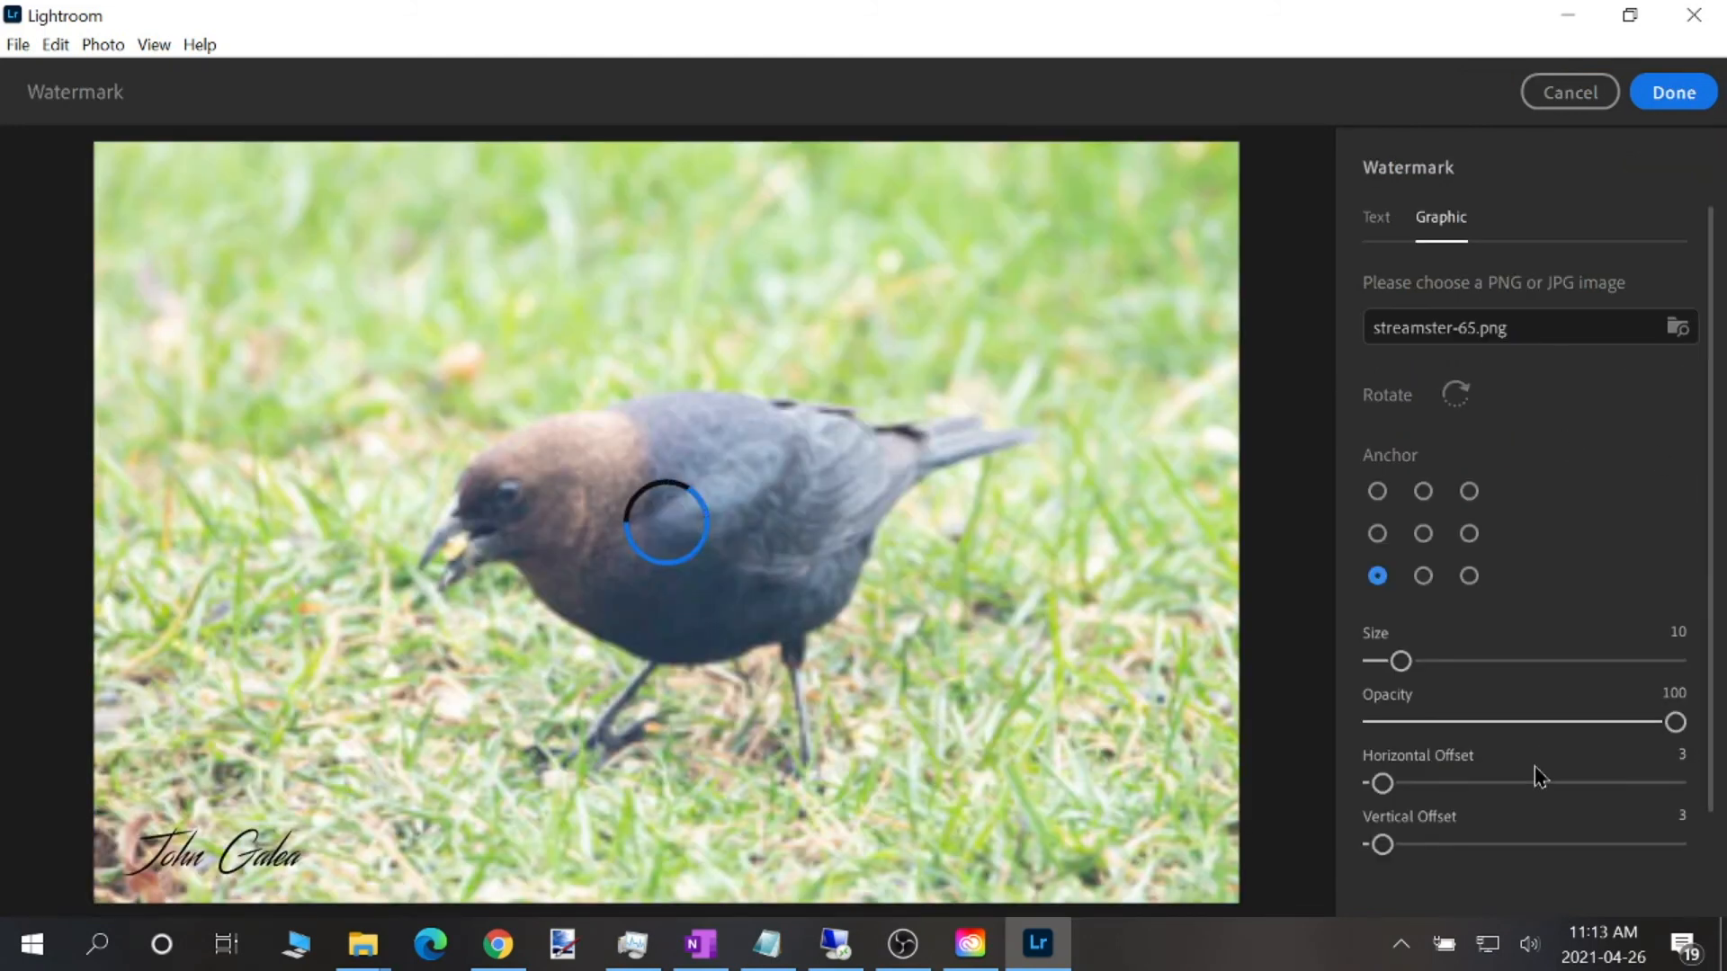
click(1379, 232)
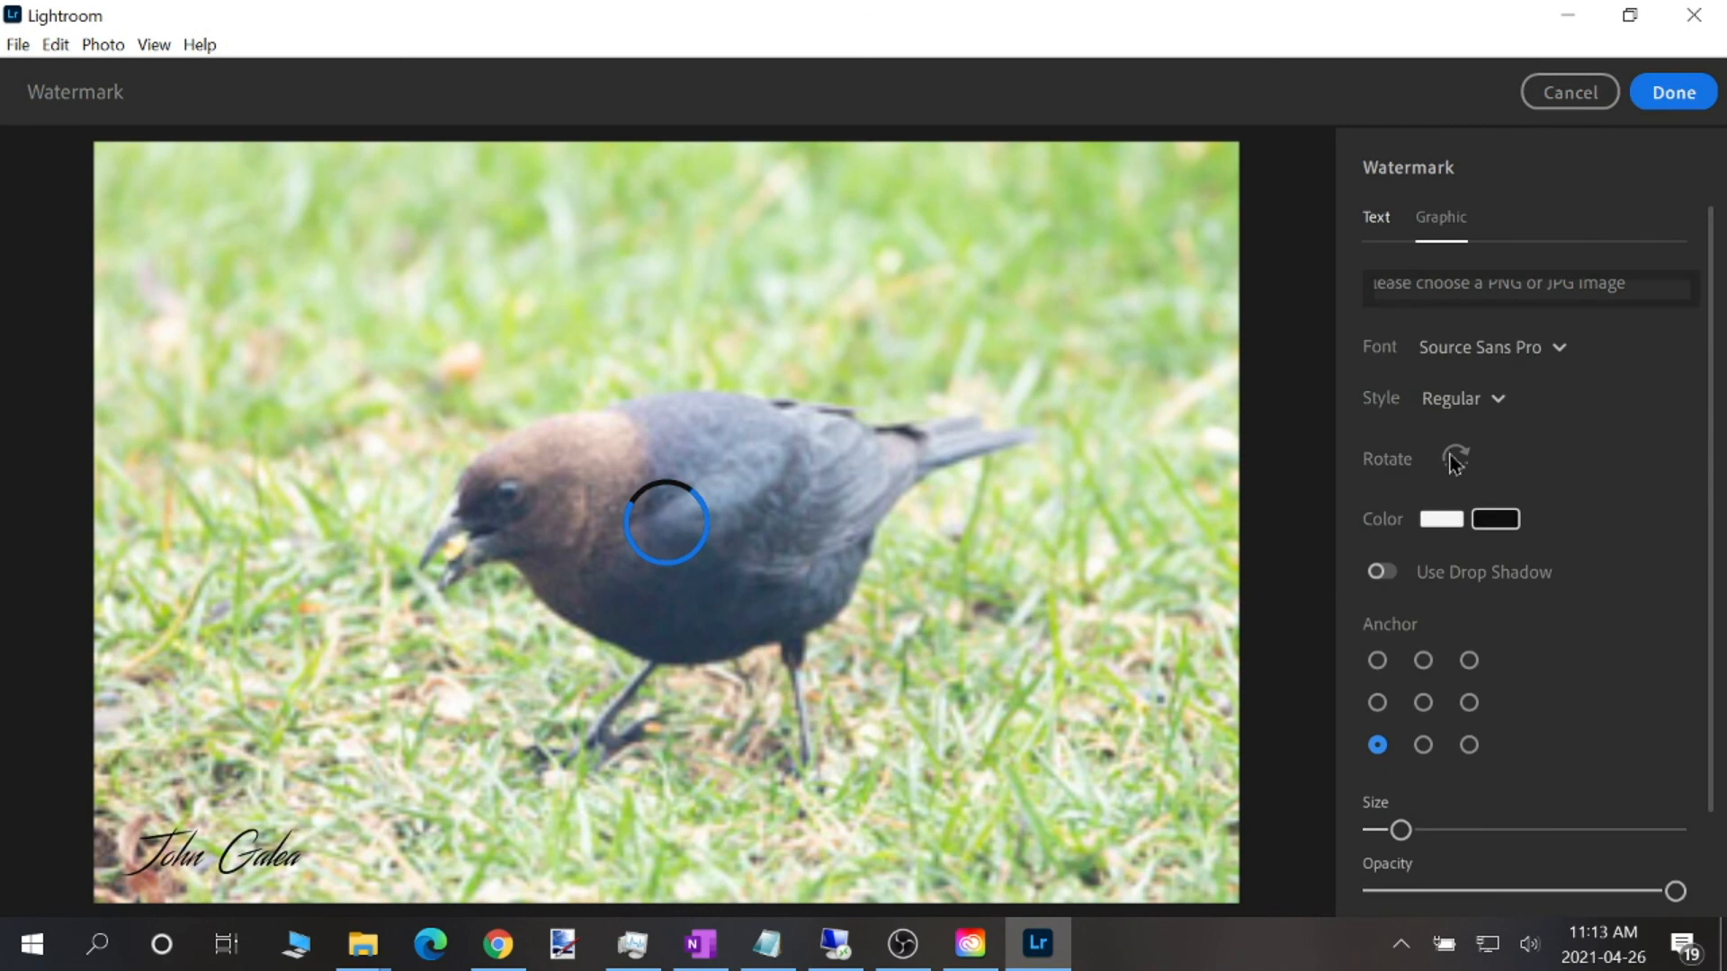
click(1443, 230)
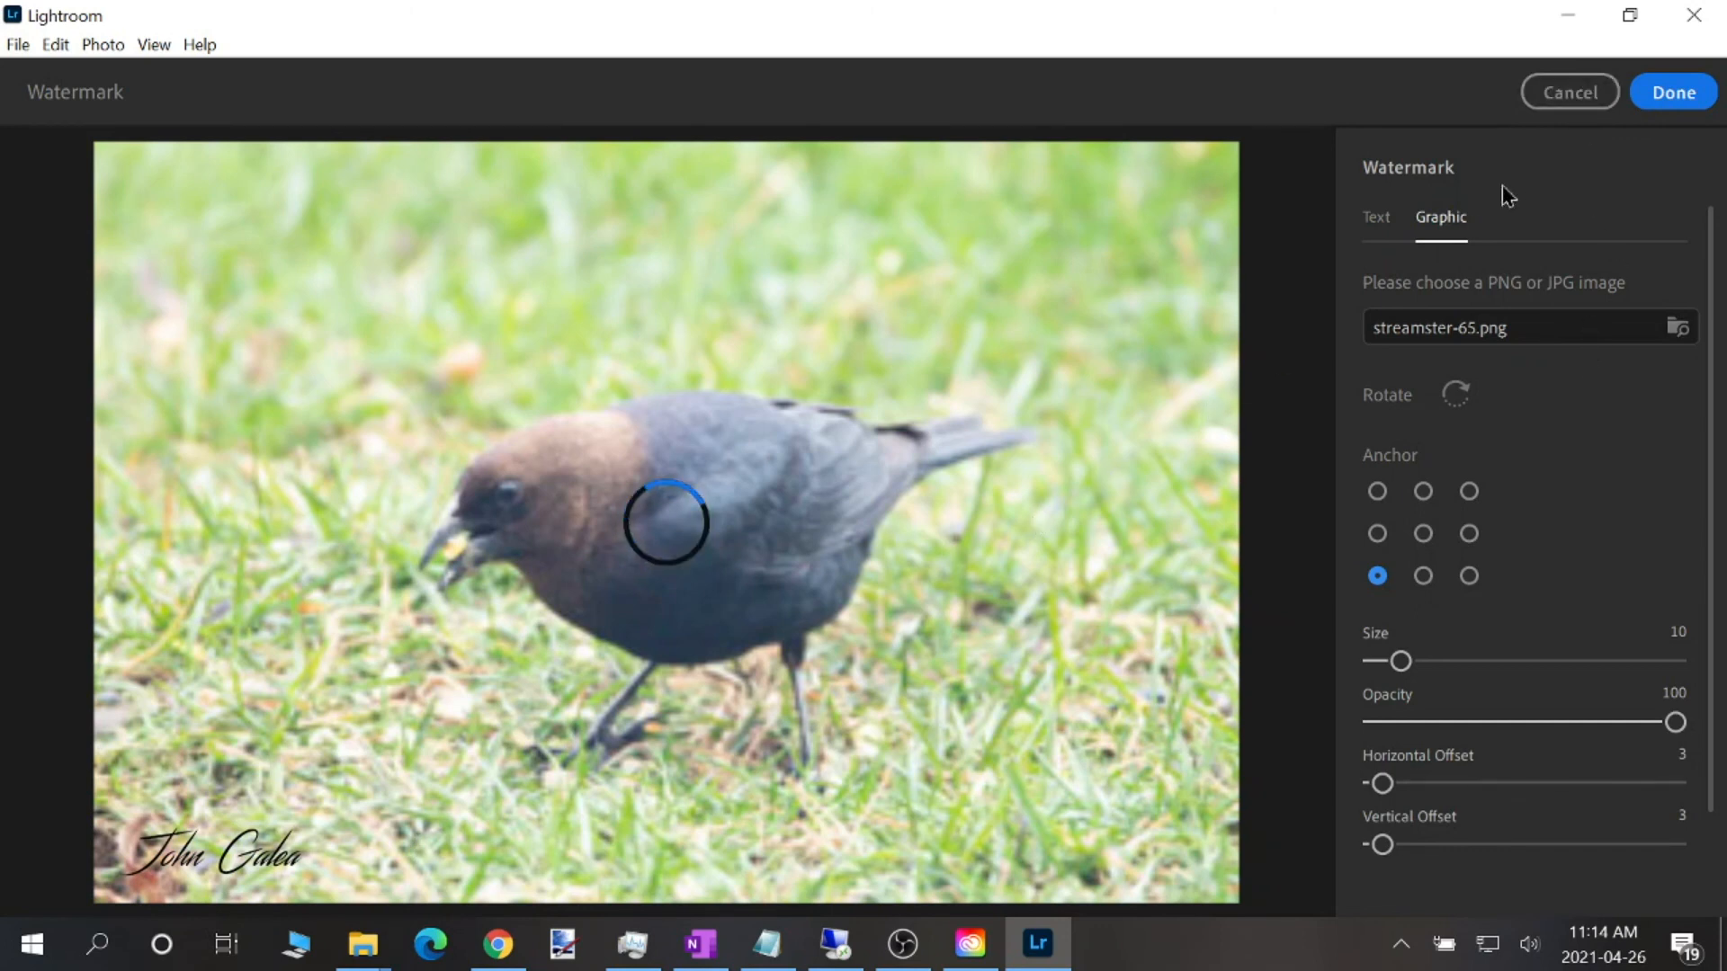
click(1574, 93)
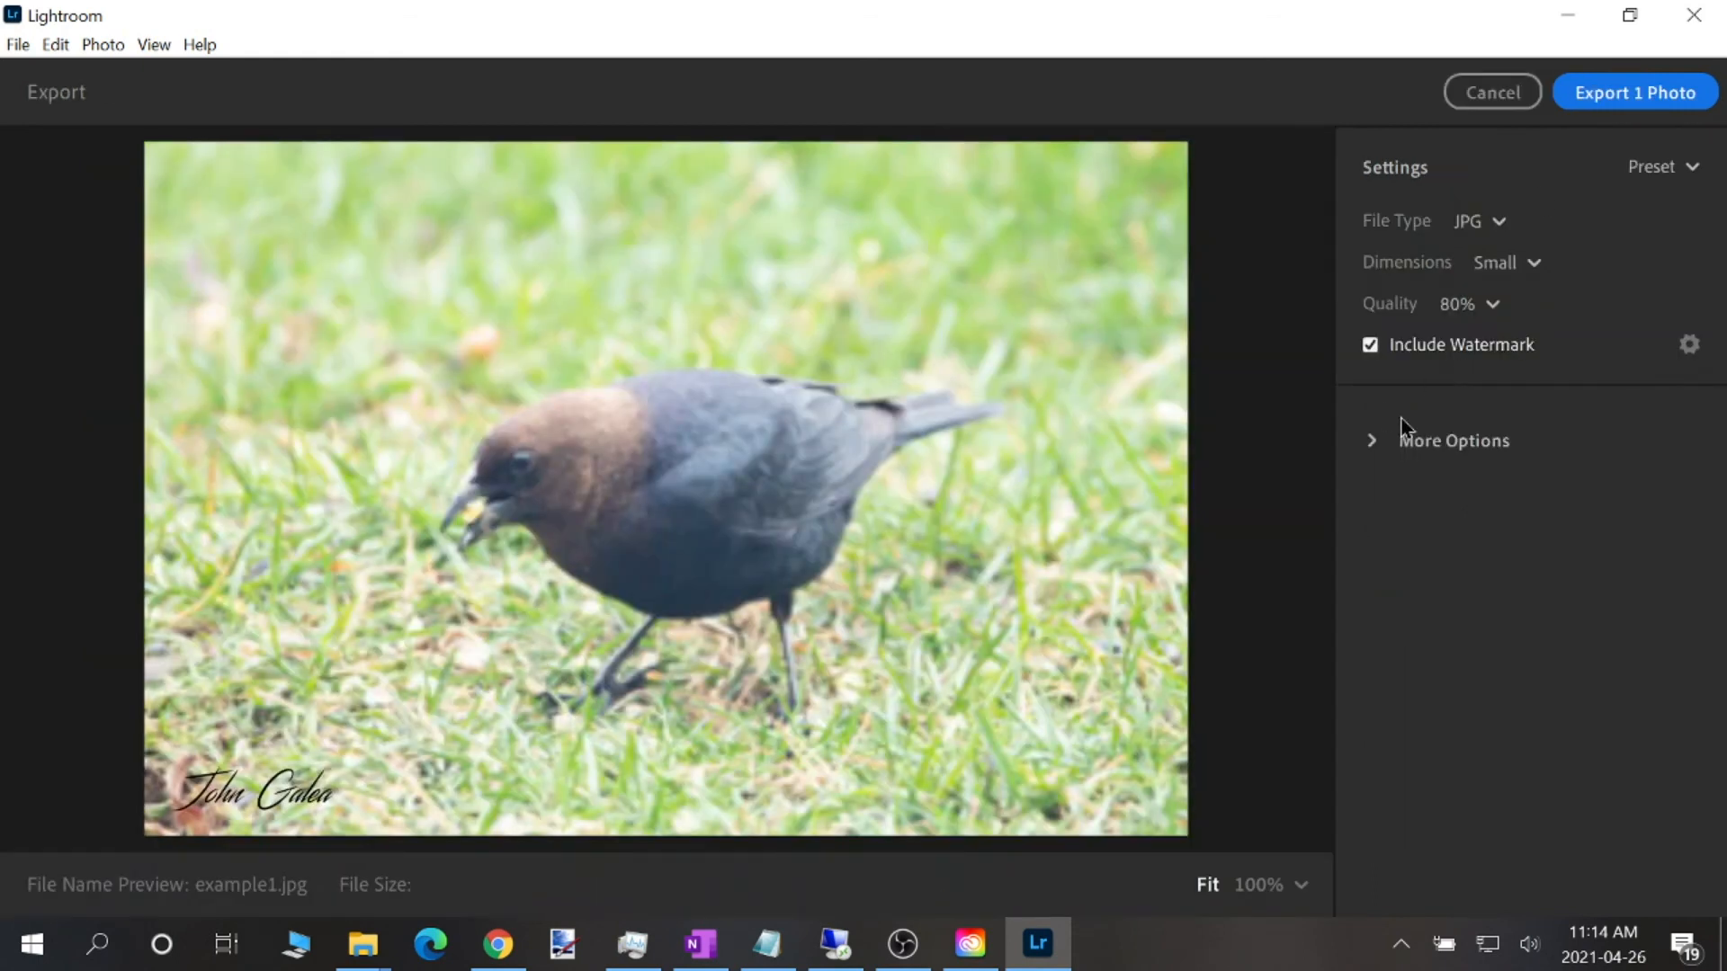
Export the photo as a Full Size JPG at 100% quality without a watermark to the Lightroom Saved Photos folder
click(1500, 262)
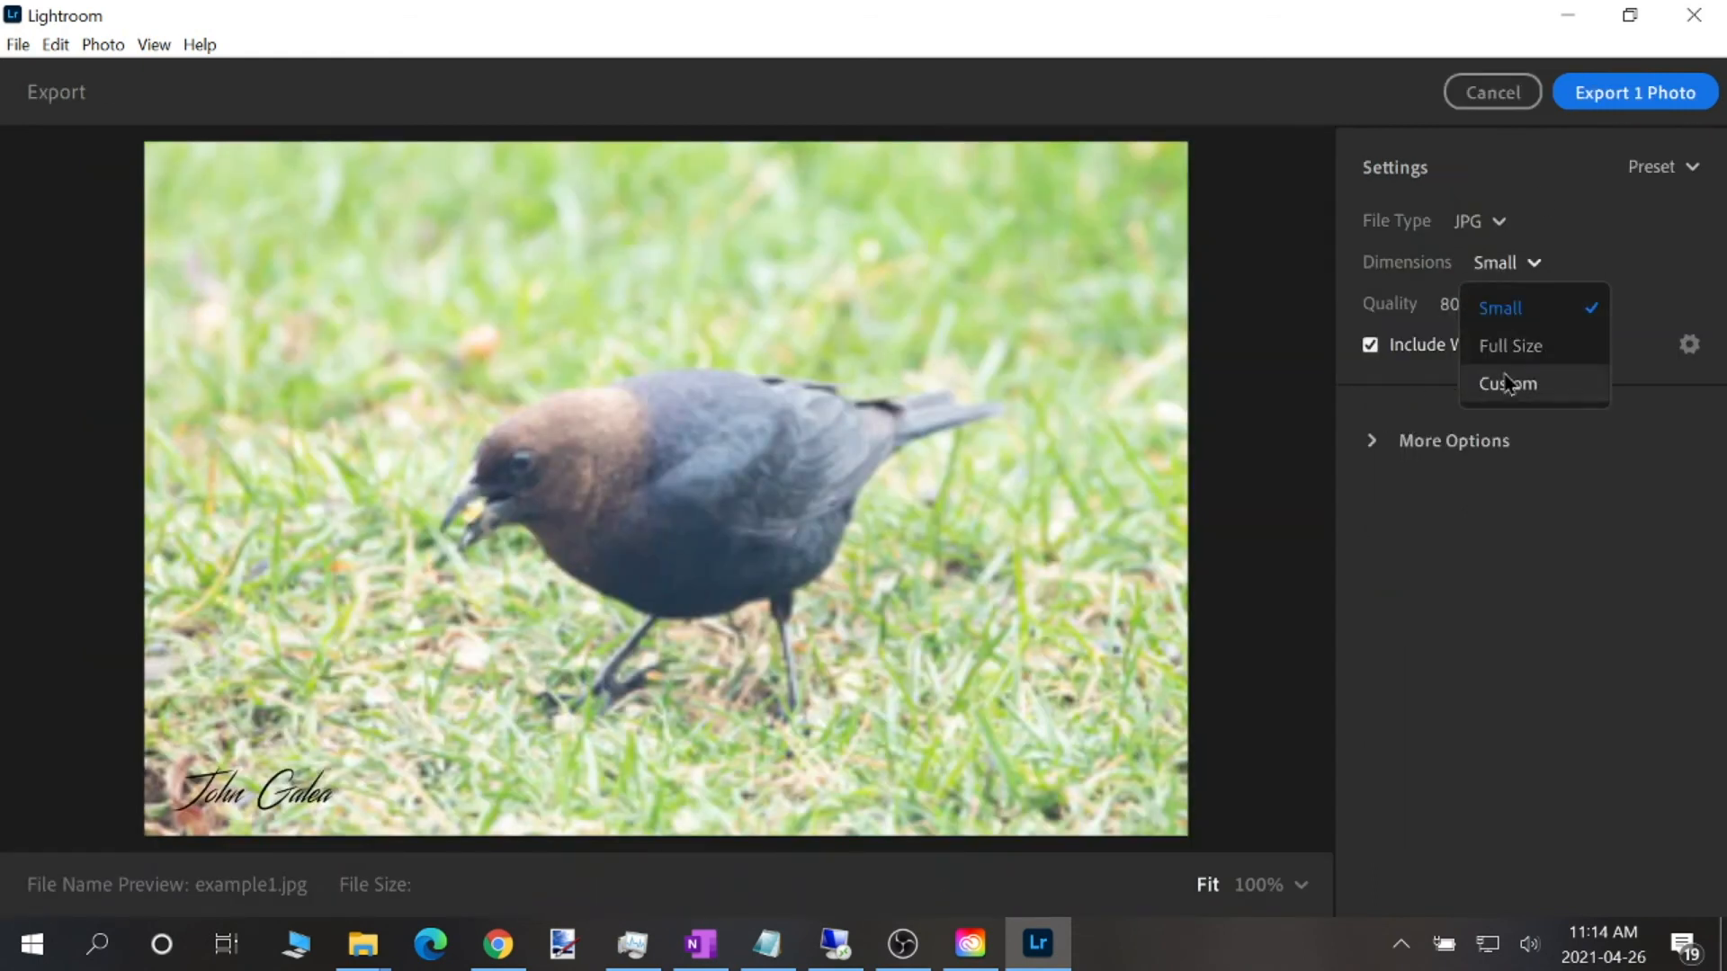
click(1496, 347)
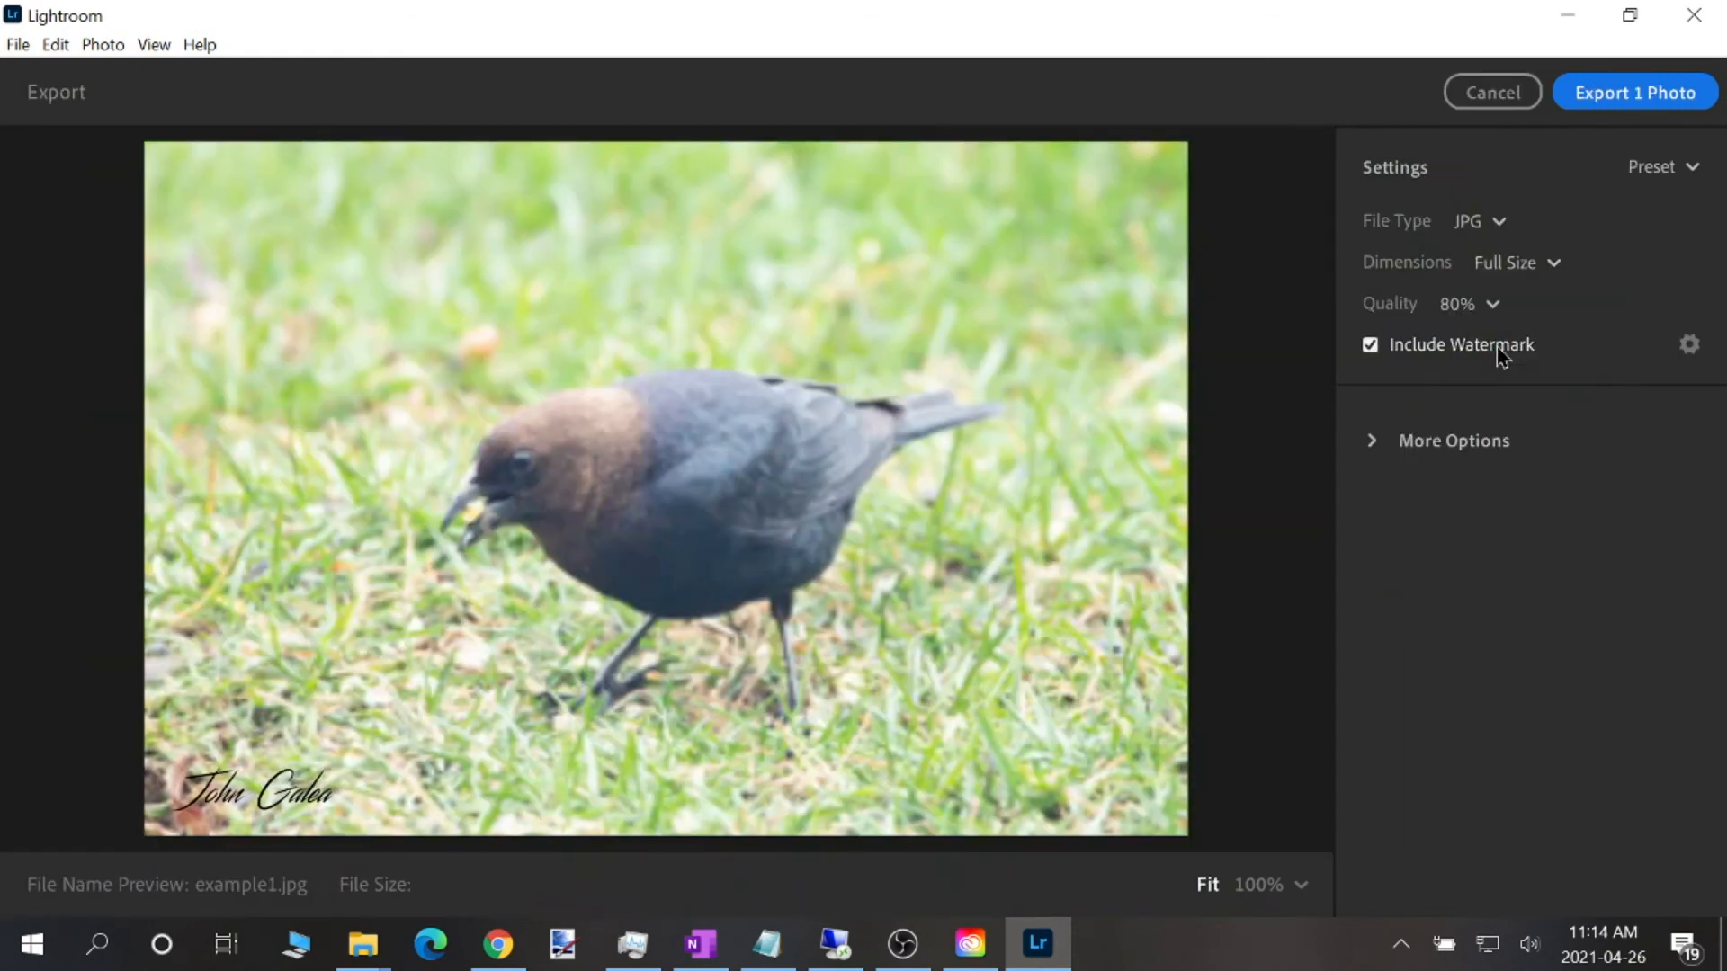
click(1466, 305)
click(1459, 355)
click(1410, 345)
click(1628, 97)
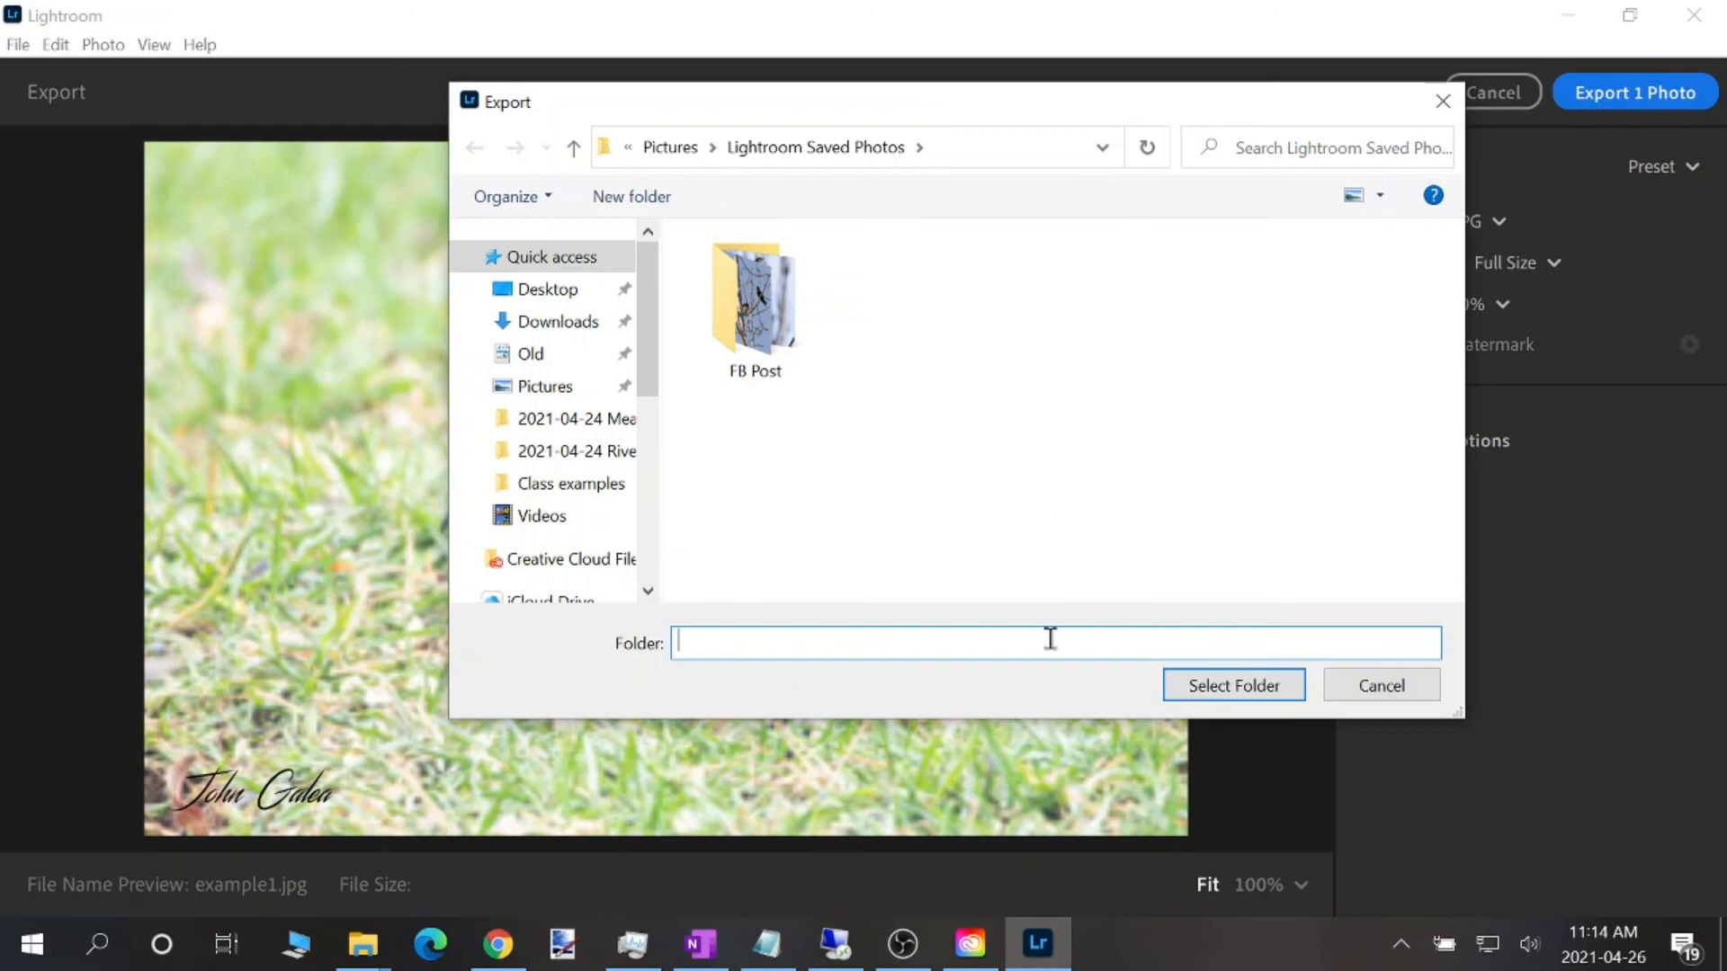
click(1232, 687)
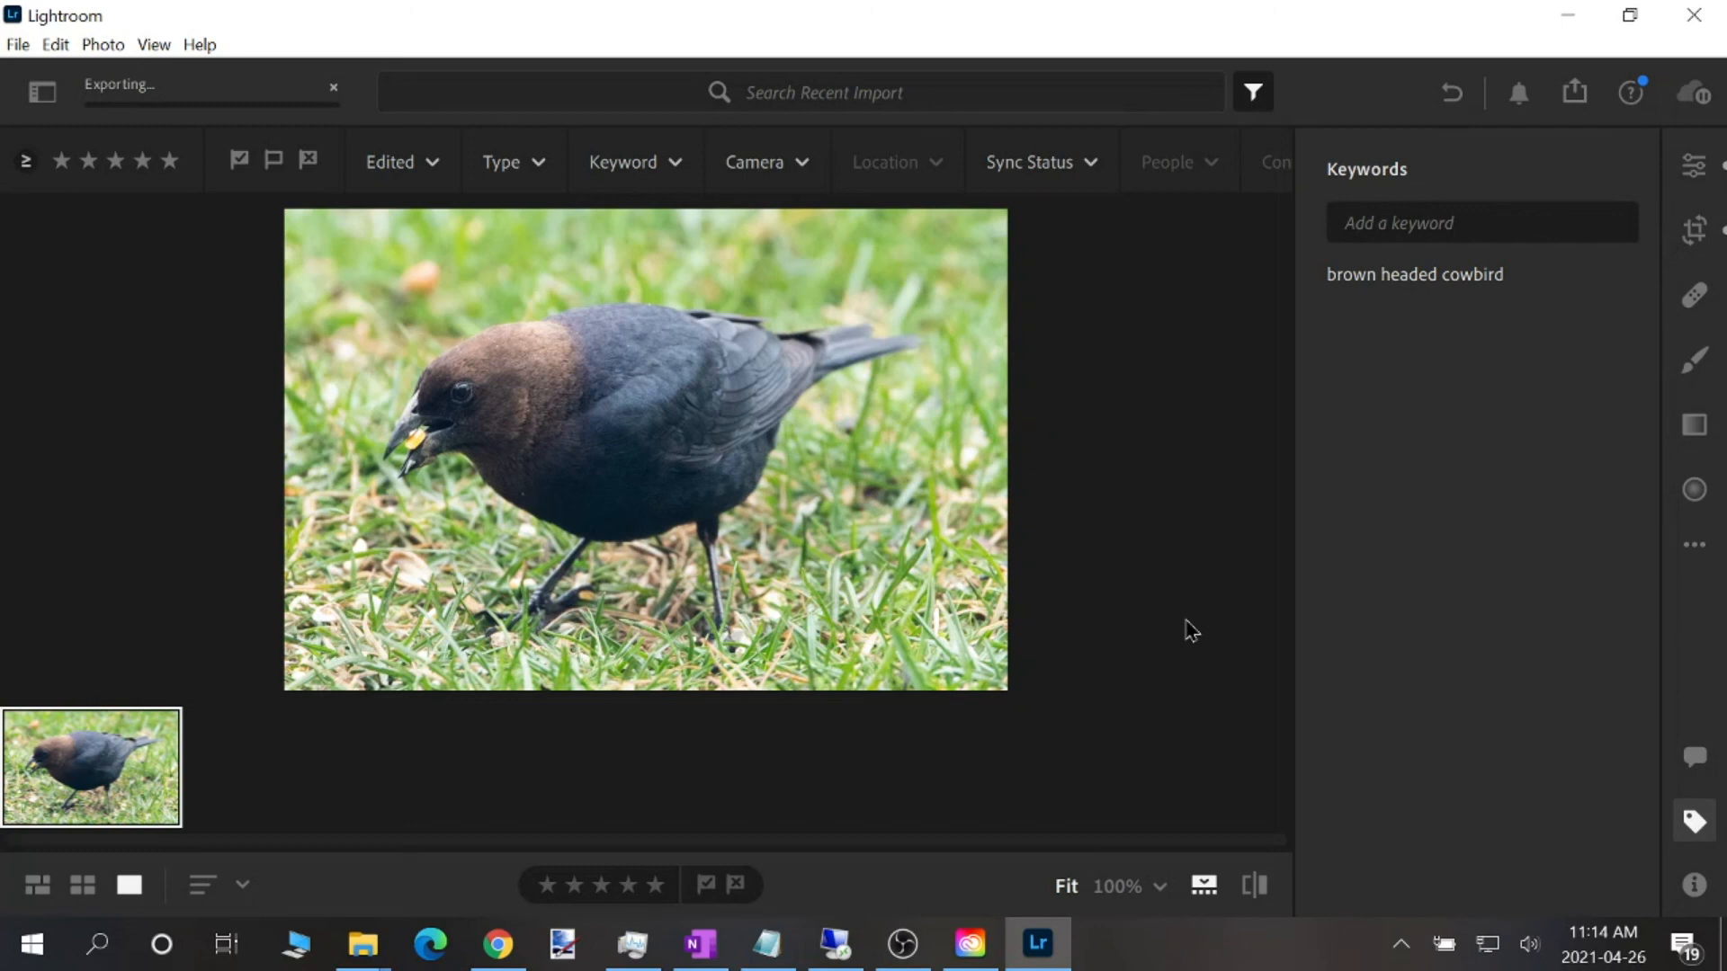
Switch to File Explorer and open the user profile's Pictures folder by its path
click(362, 943)
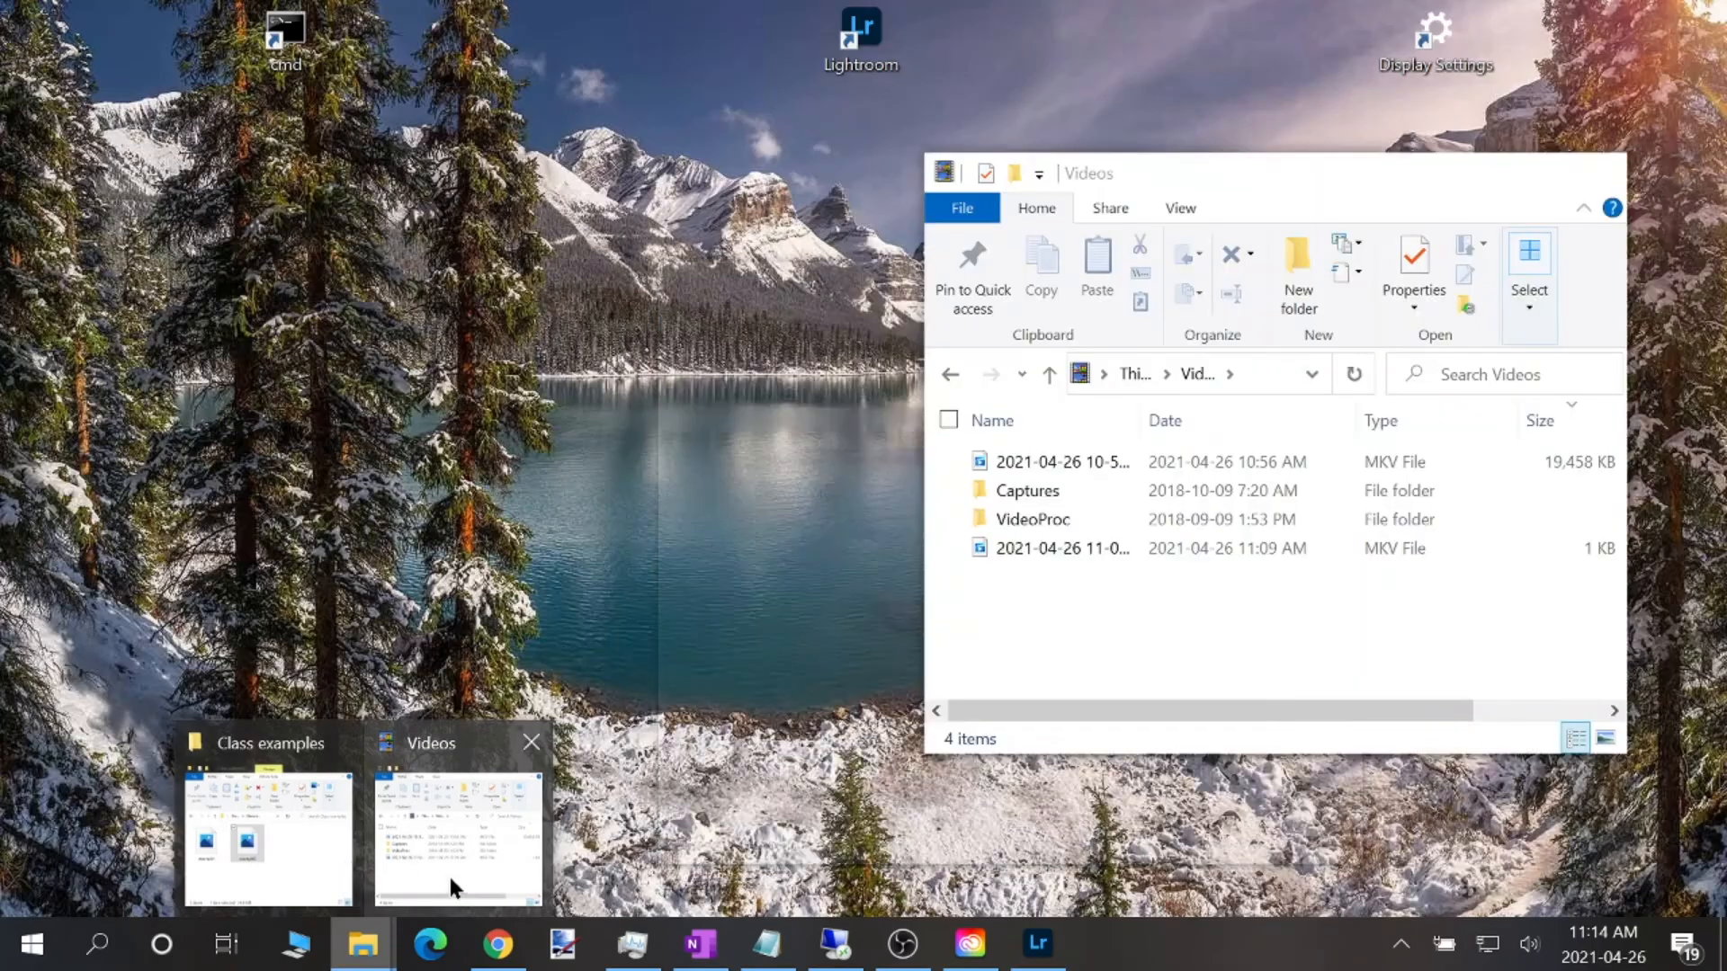
click(456, 841)
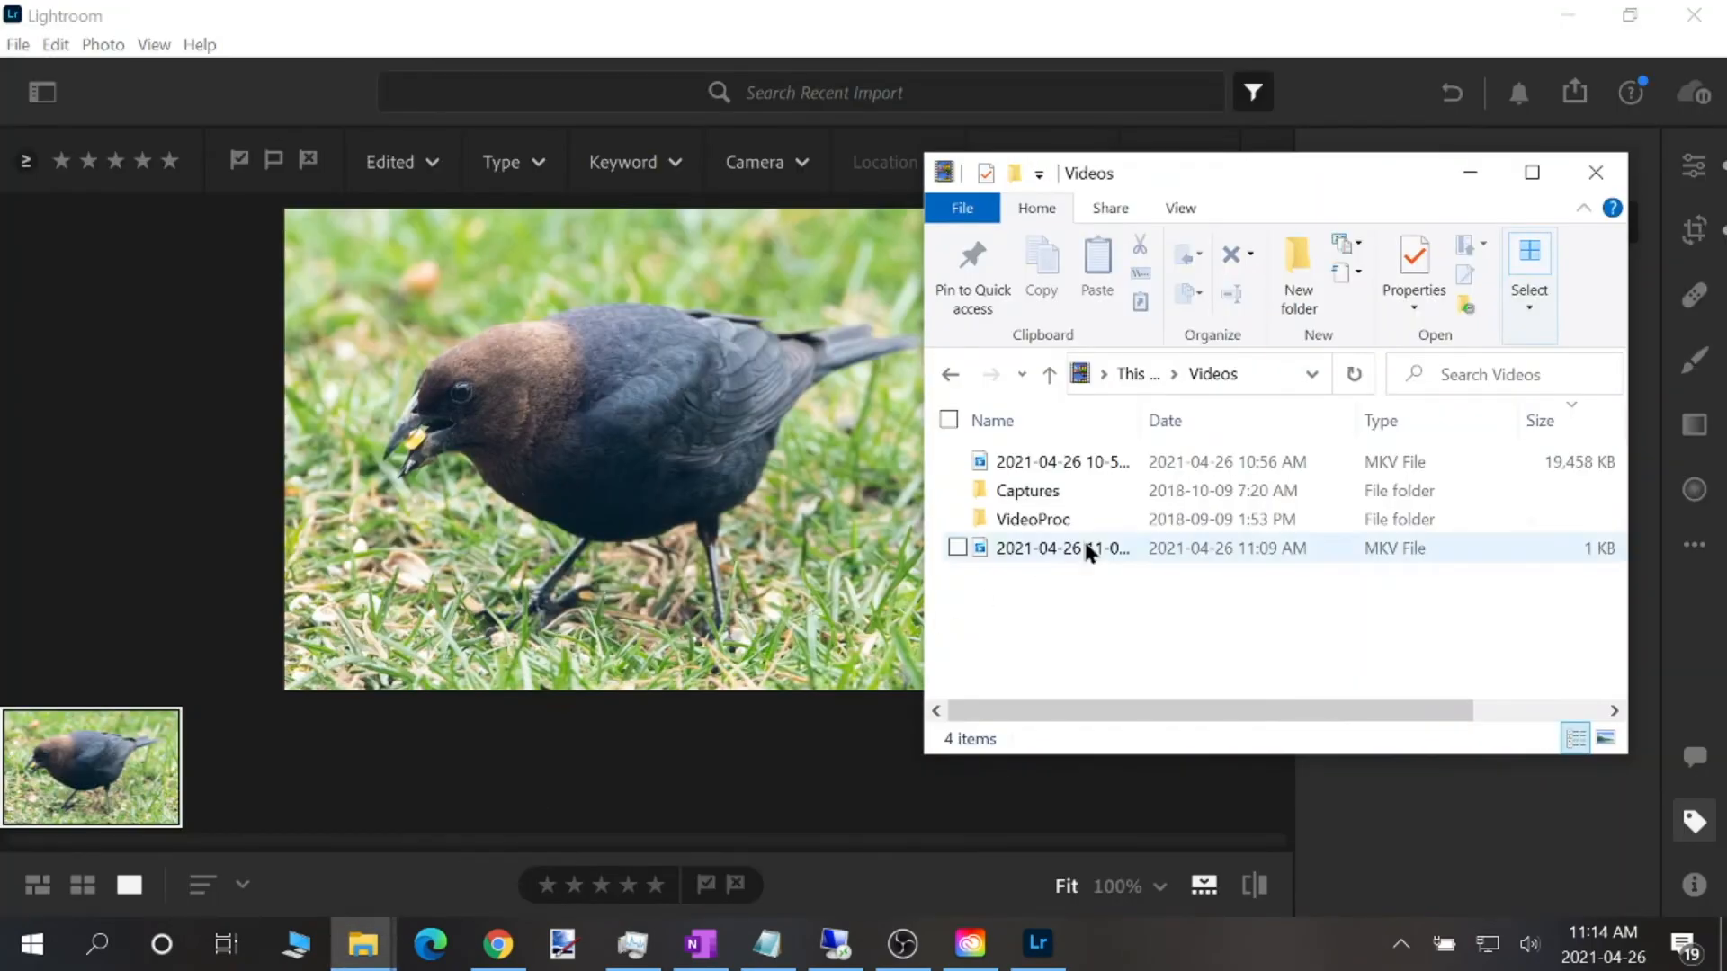
click(1132, 376)
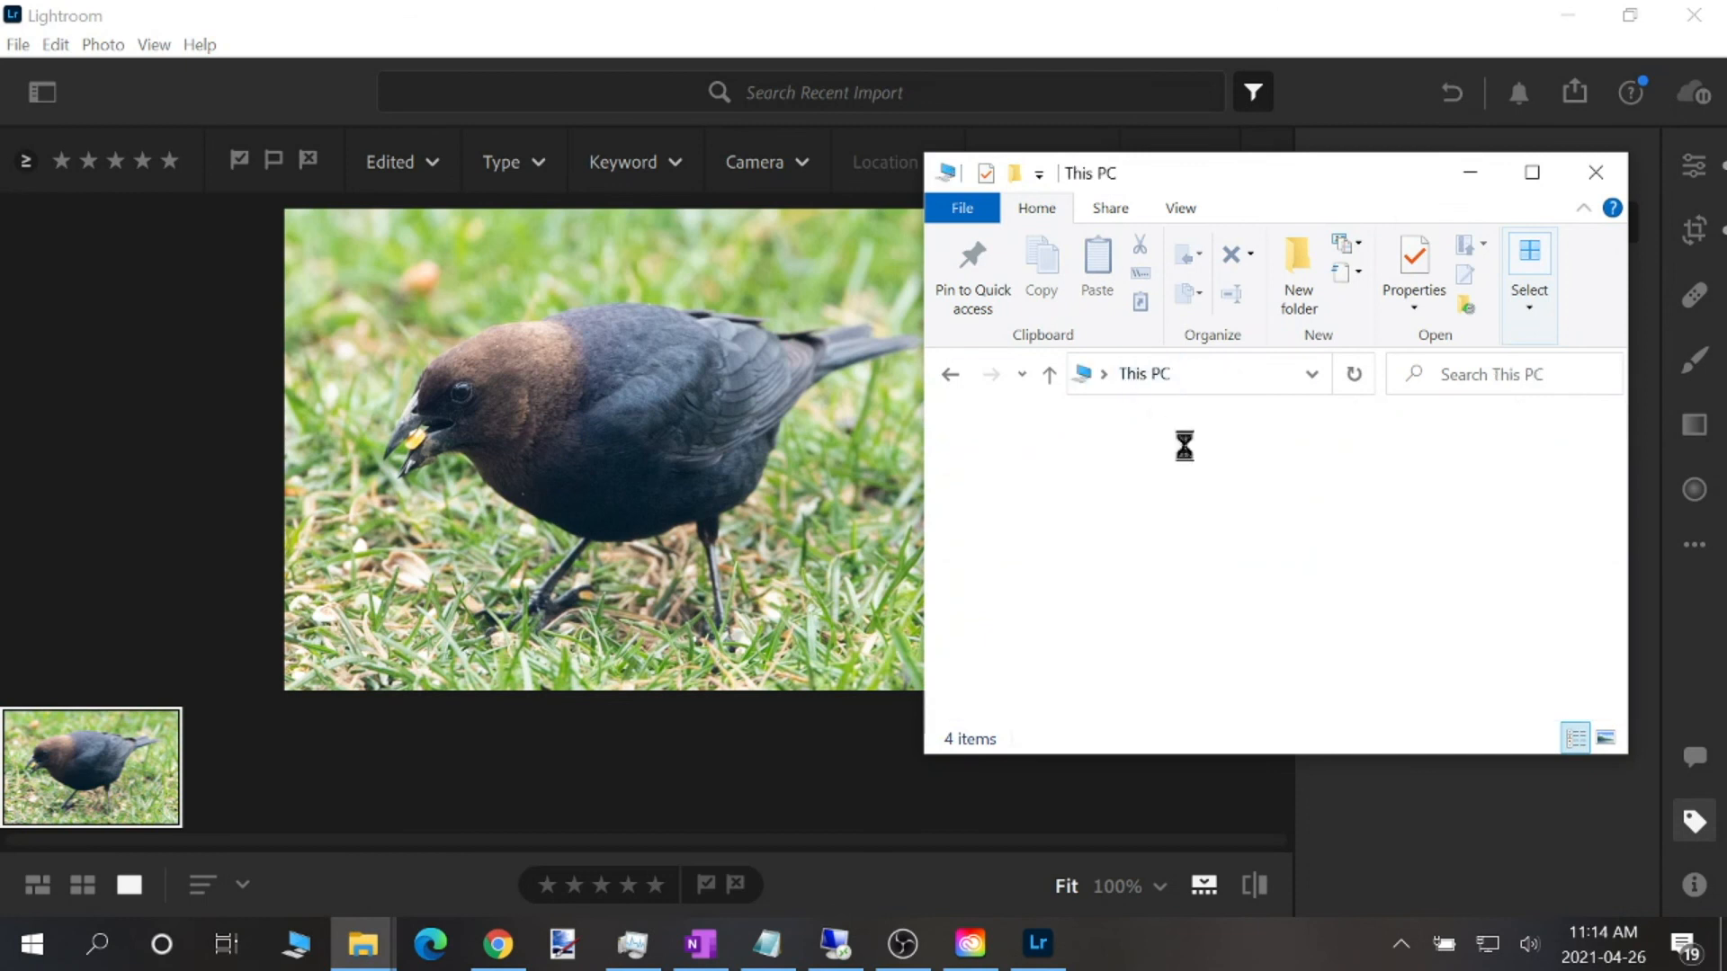
click(1221, 373)
text(c)
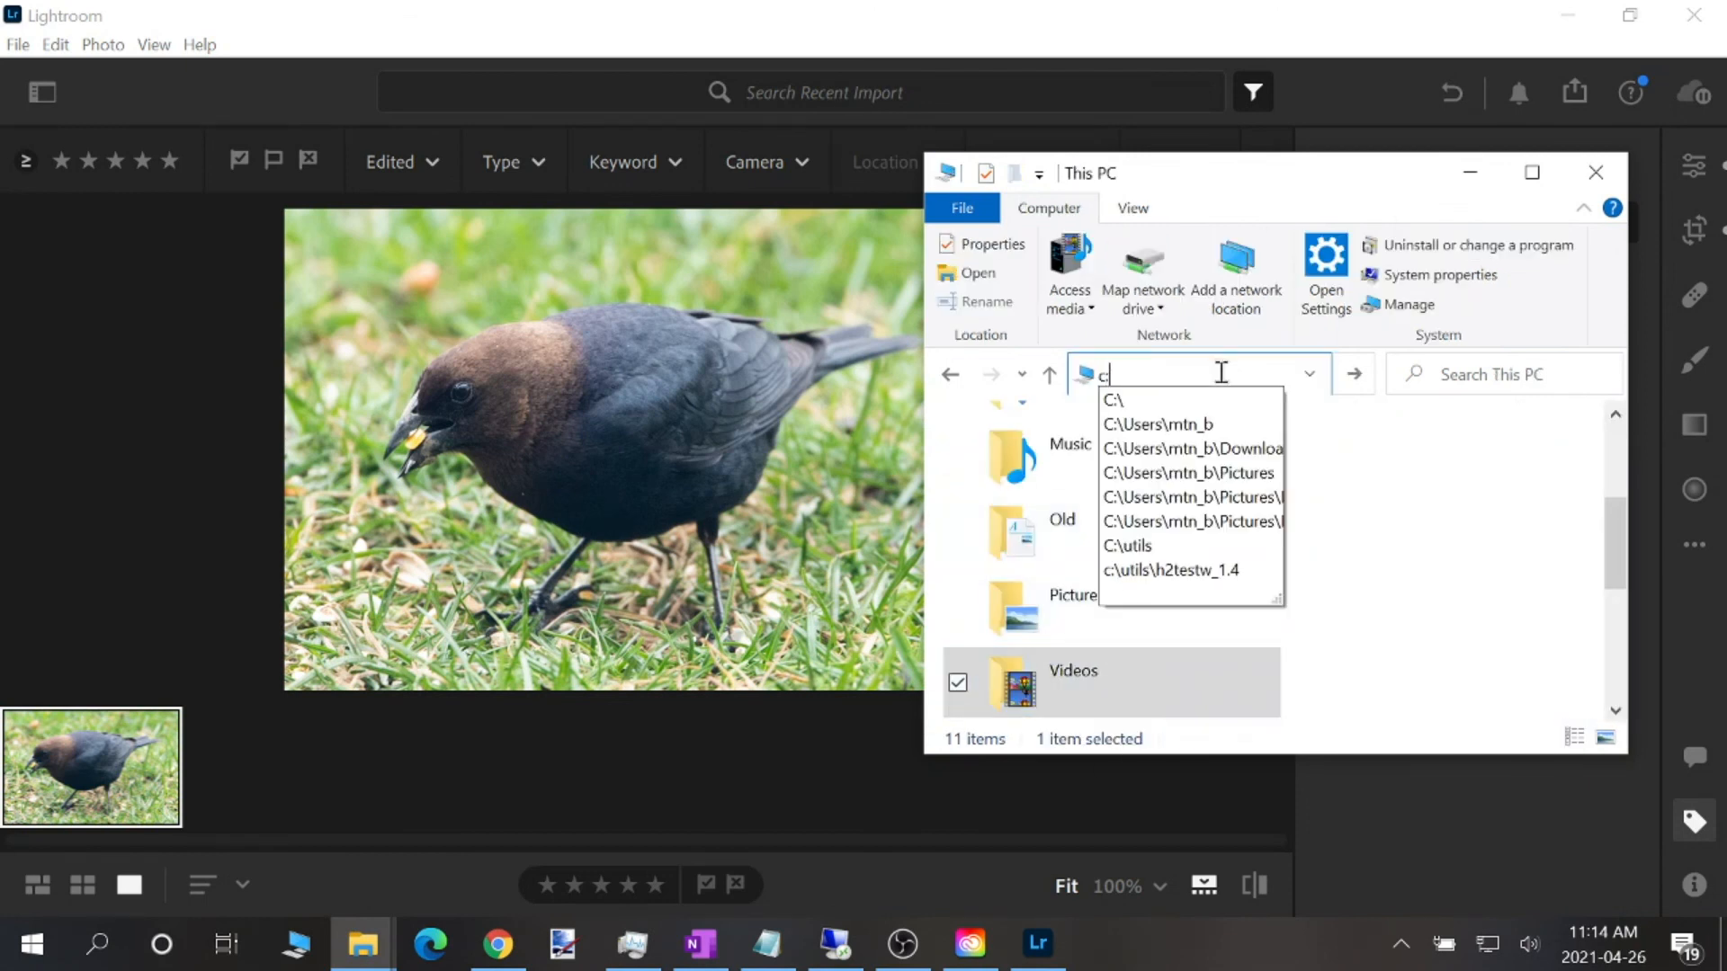
text(:\users)
key(Down)
key(Down)
key(Down)
key(Down)
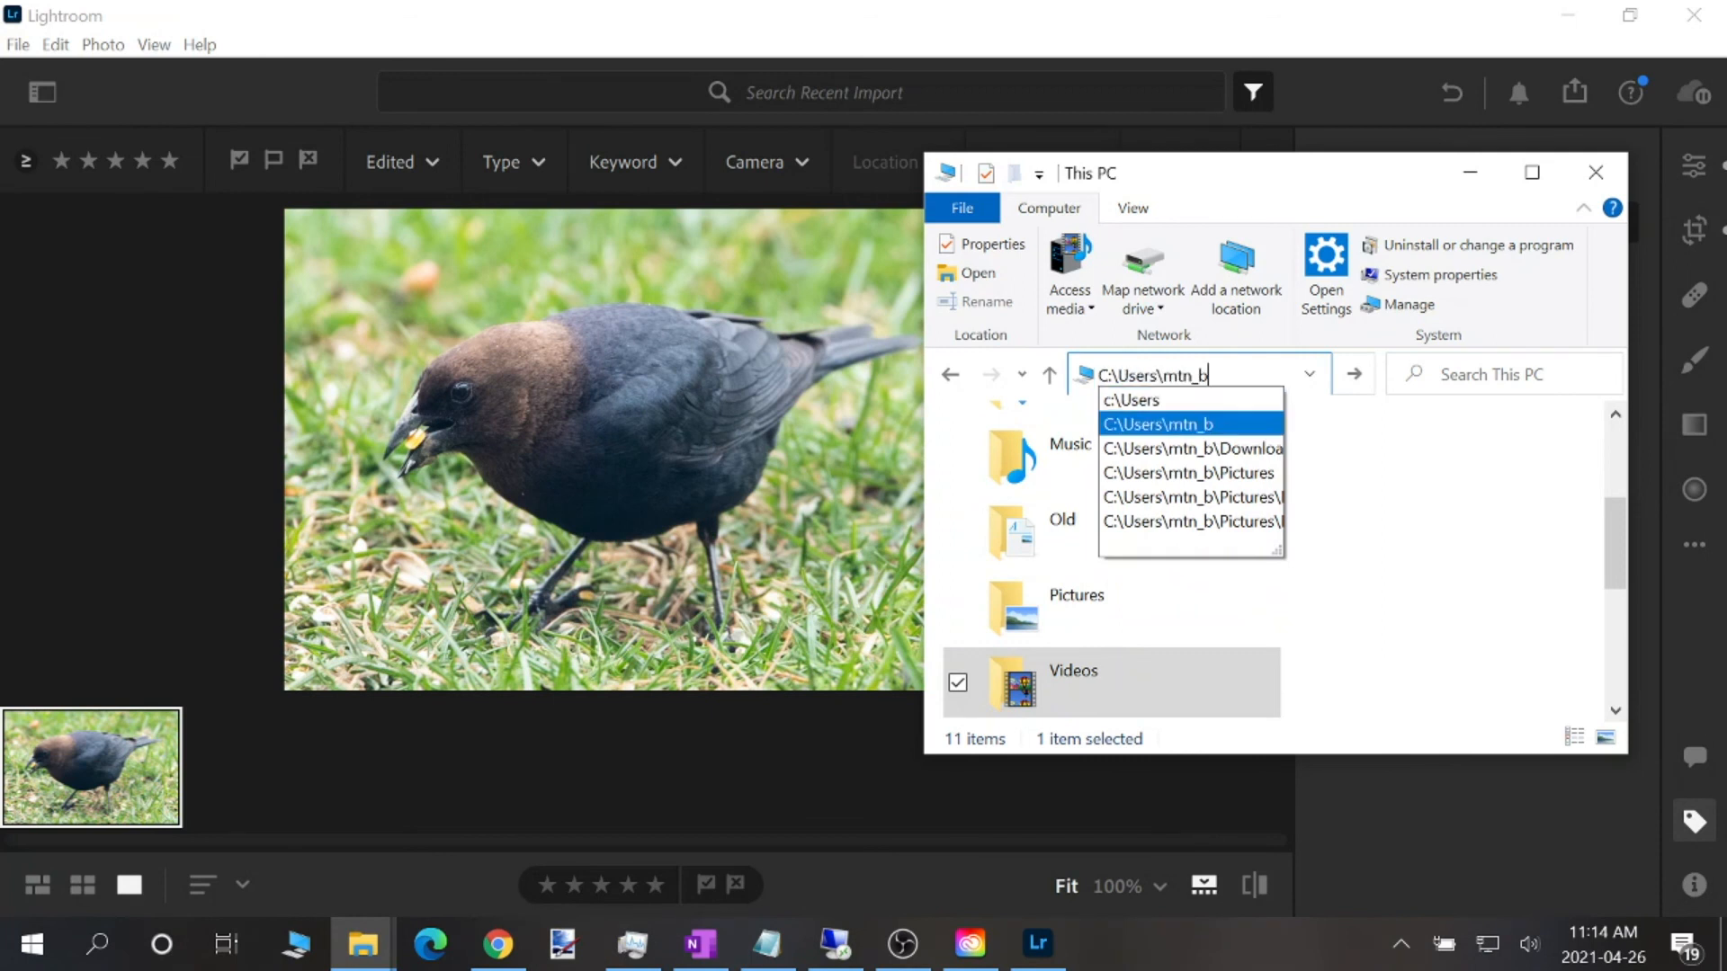
key(Return)
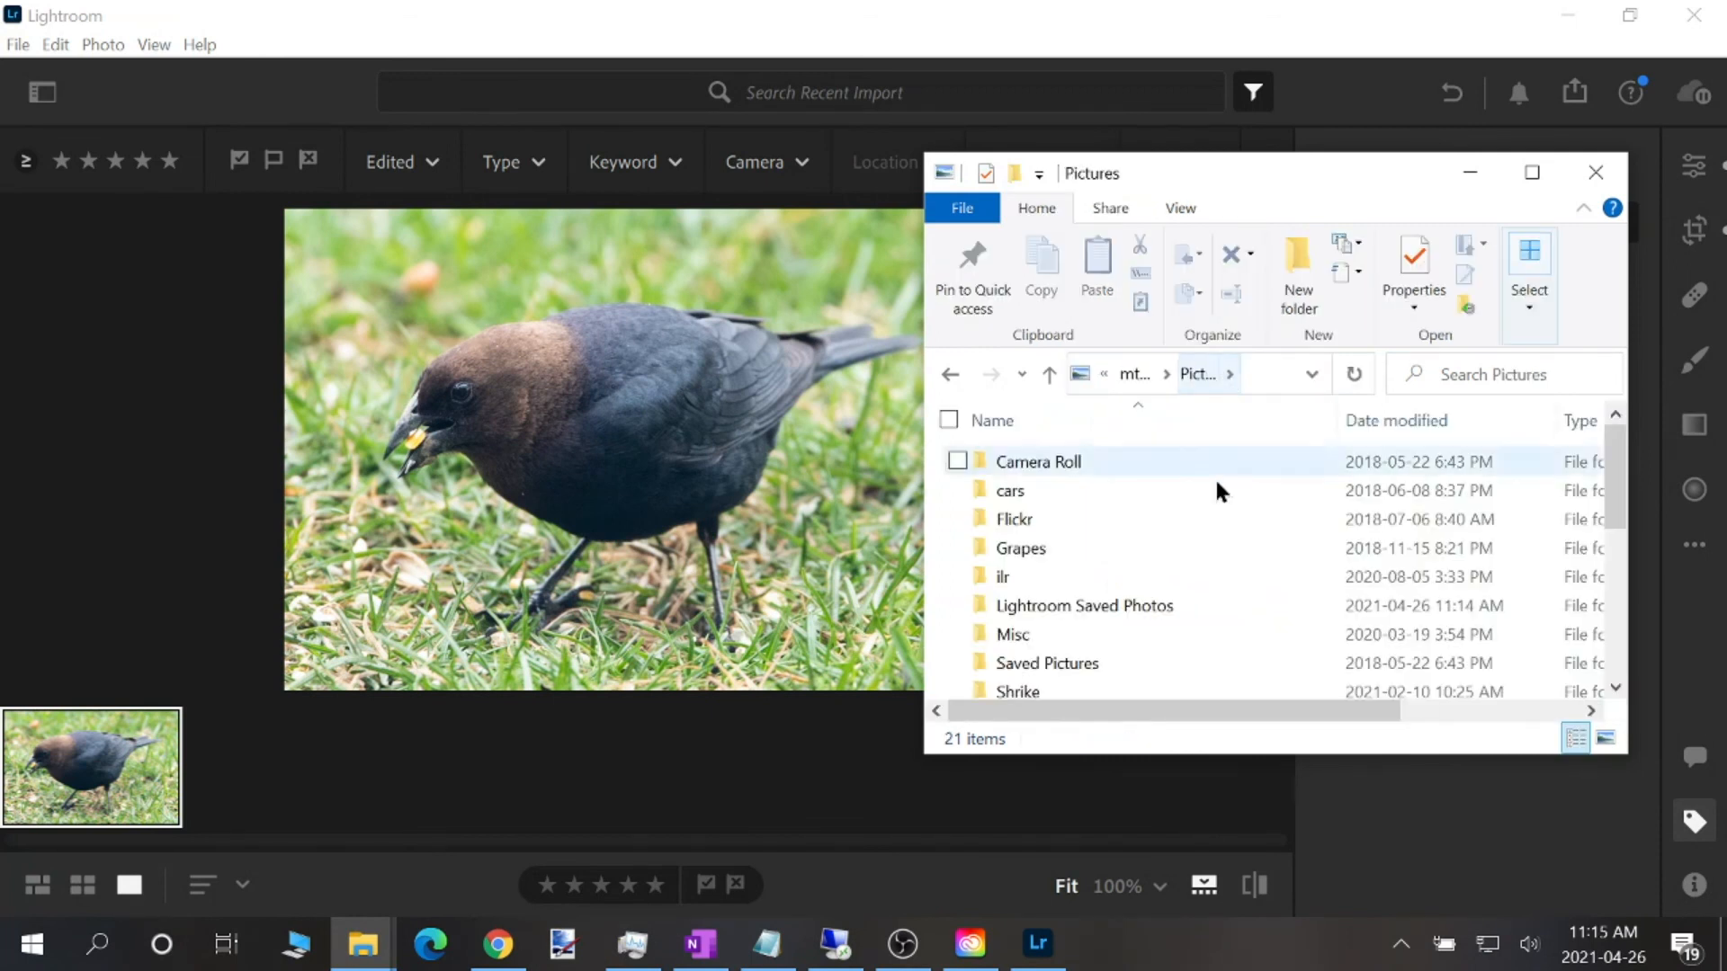
Examine the detailed properties of the exported example1 in Lightroom Saved Photos, including its tags, and close them
double_click(1119, 602)
click(1021, 493)
key(alt+Return)
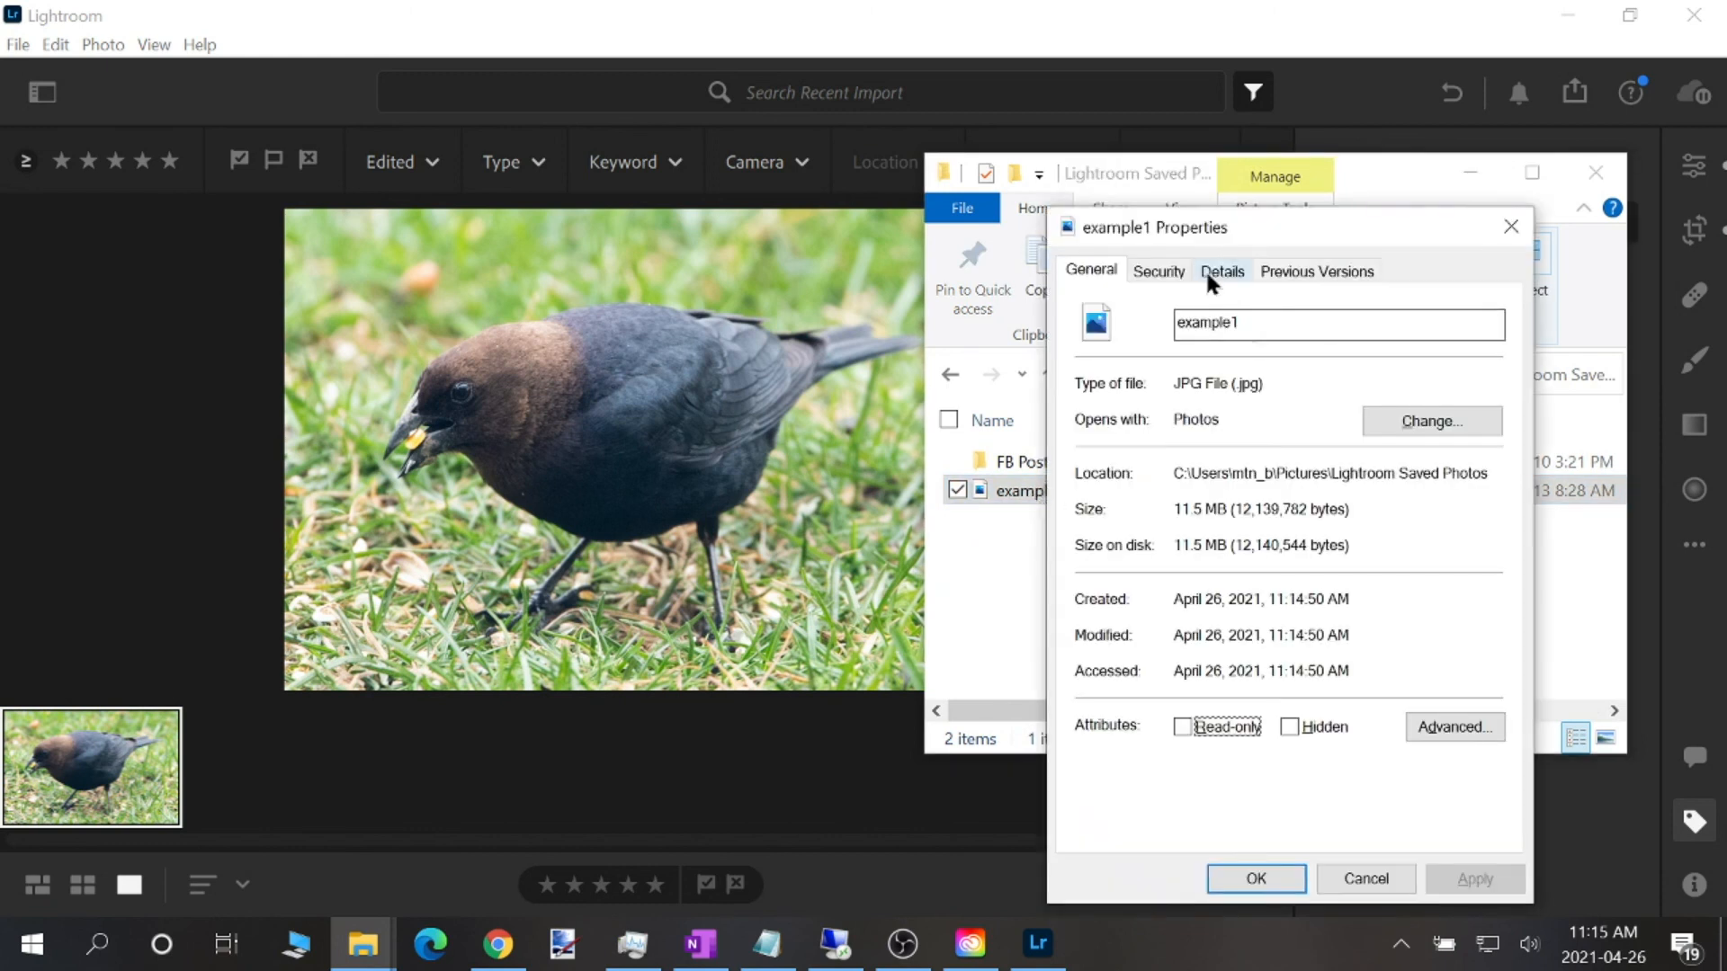
click(1207, 268)
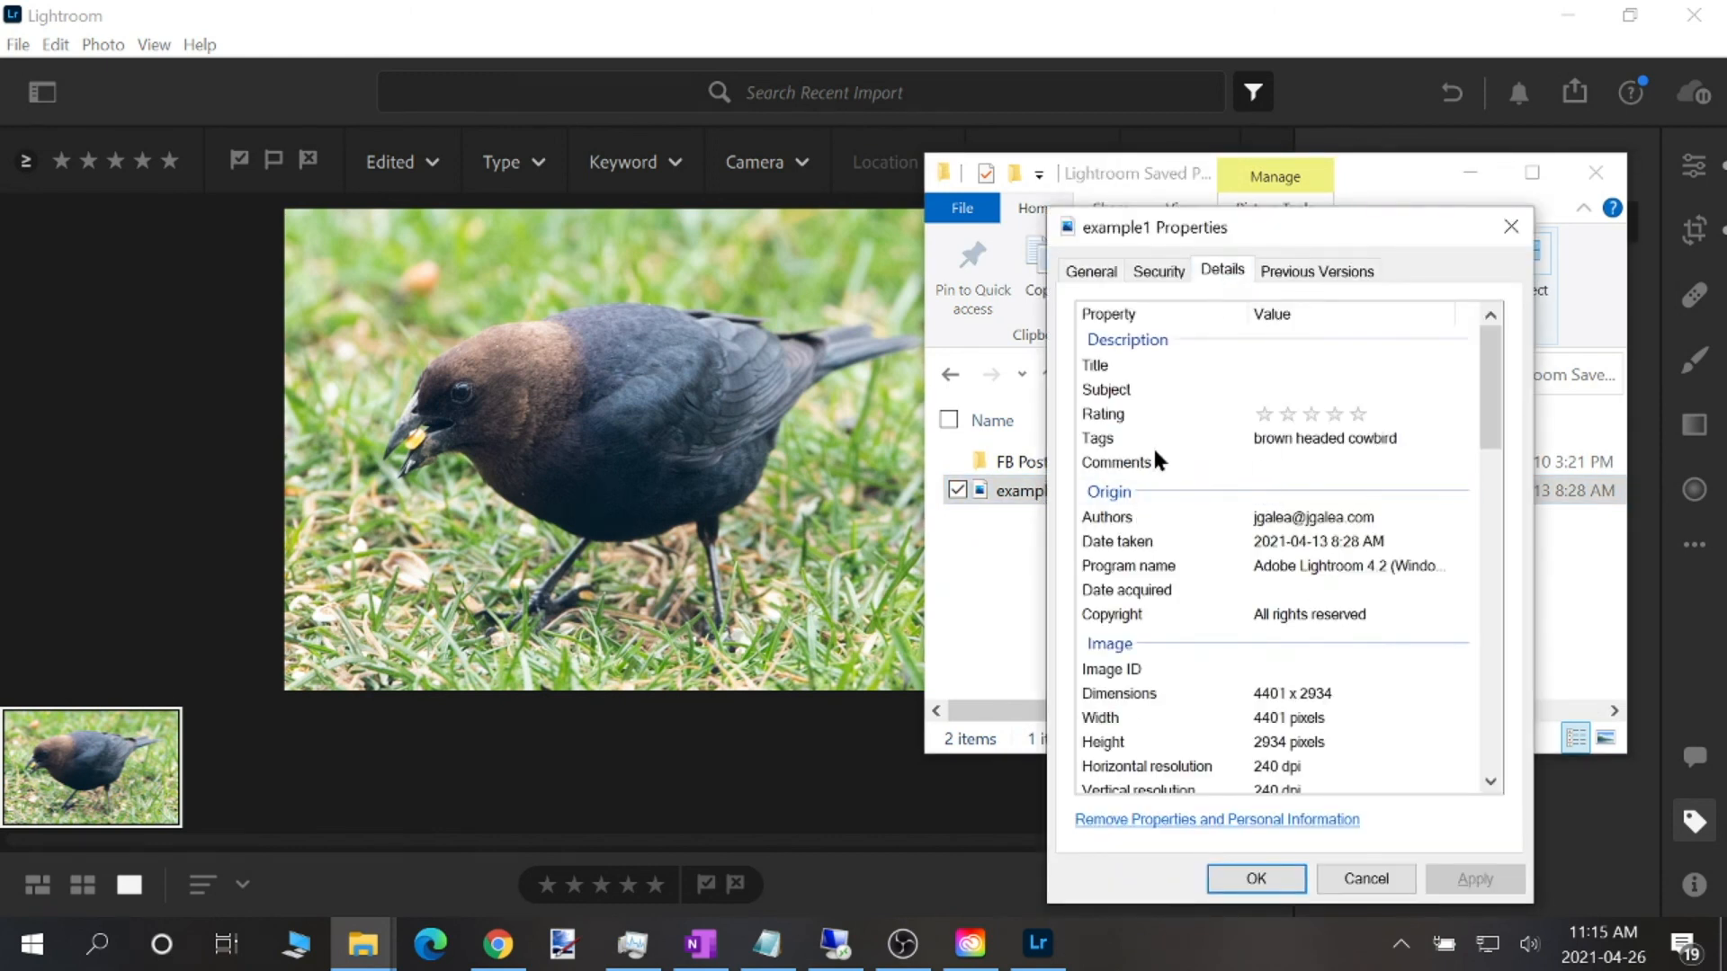
drag(1221, 227, 814, 253)
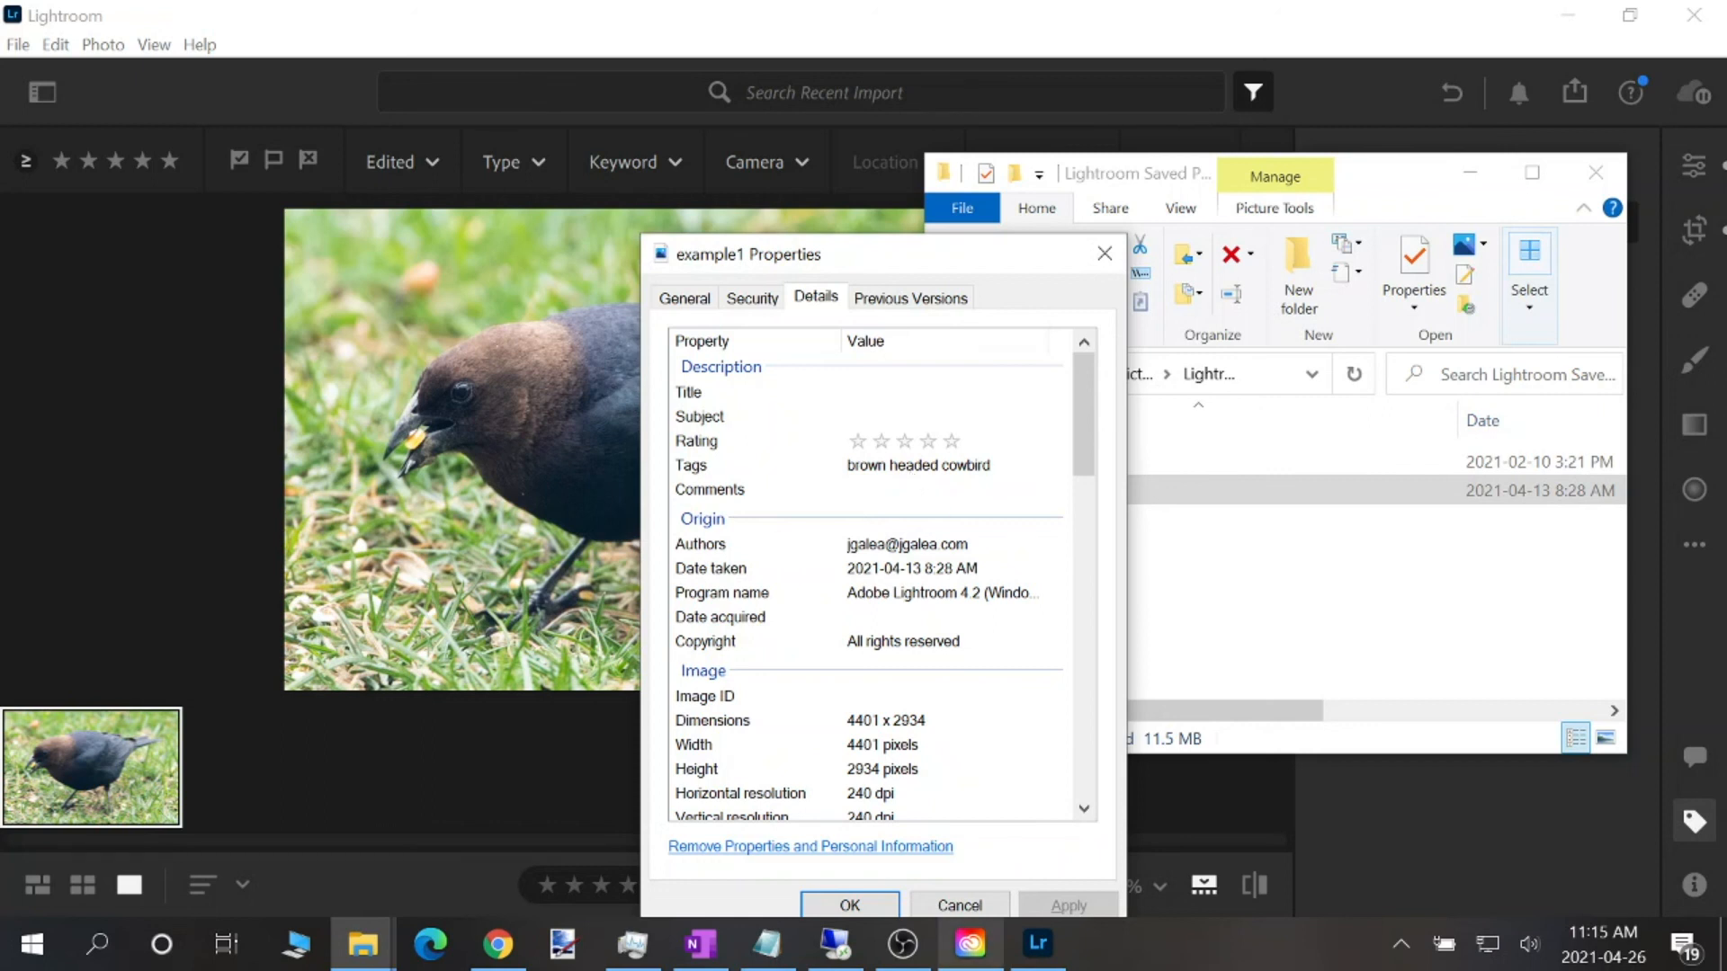
click(936, 902)
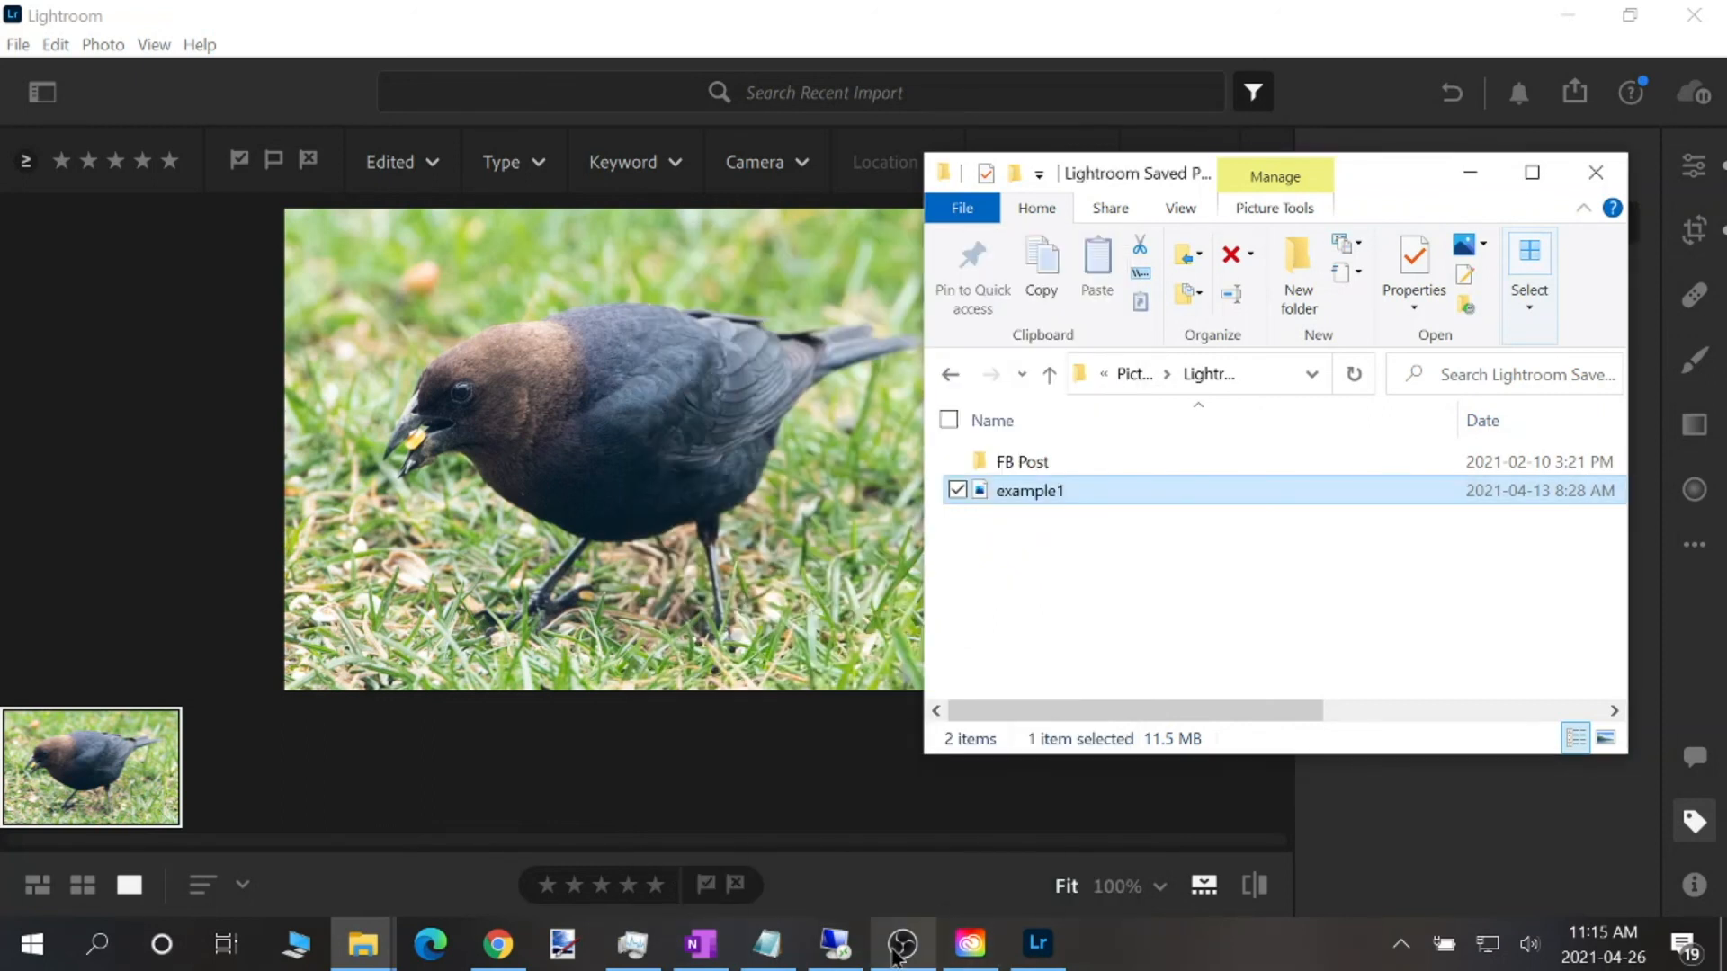
click(900, 904)
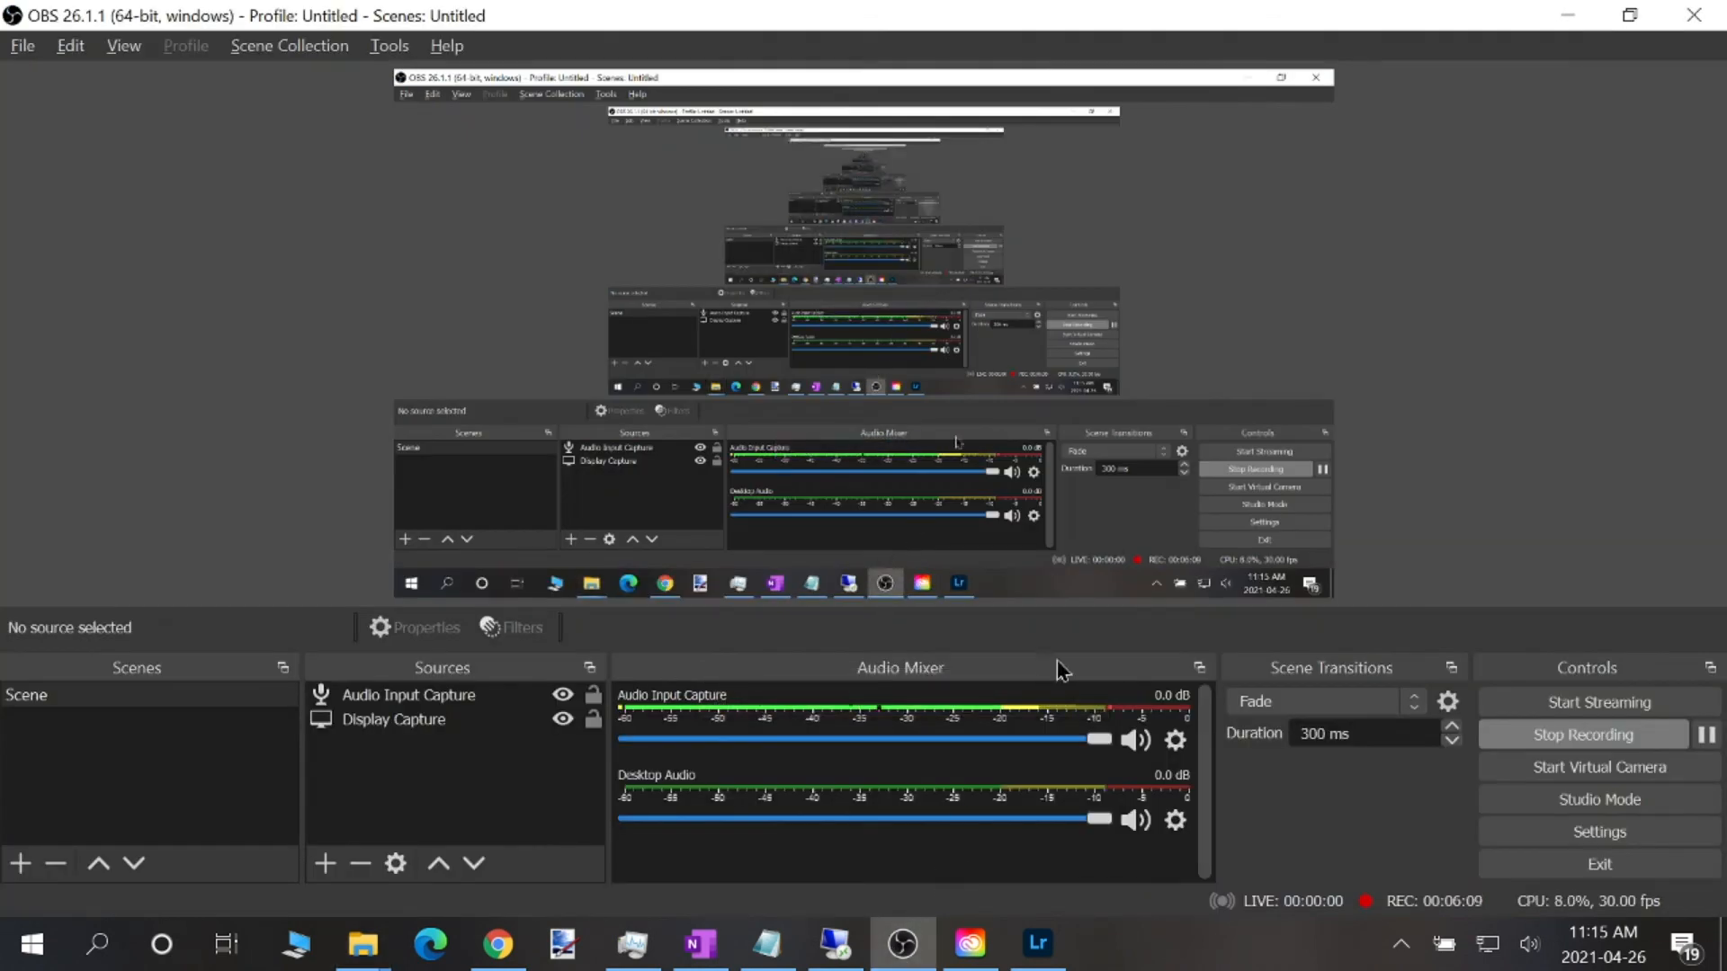